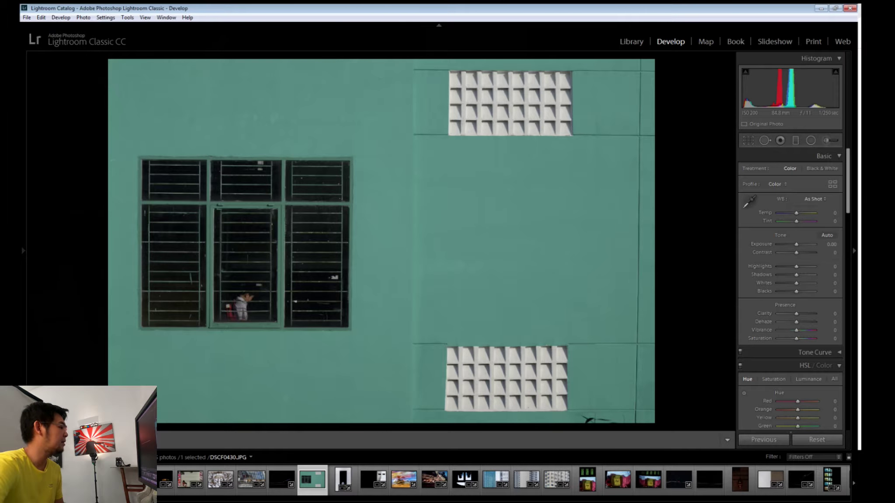
Step: Compare the photo's before and after views side by side, and return to the single-photo view
{"action": "key", "text": "shift+r"}
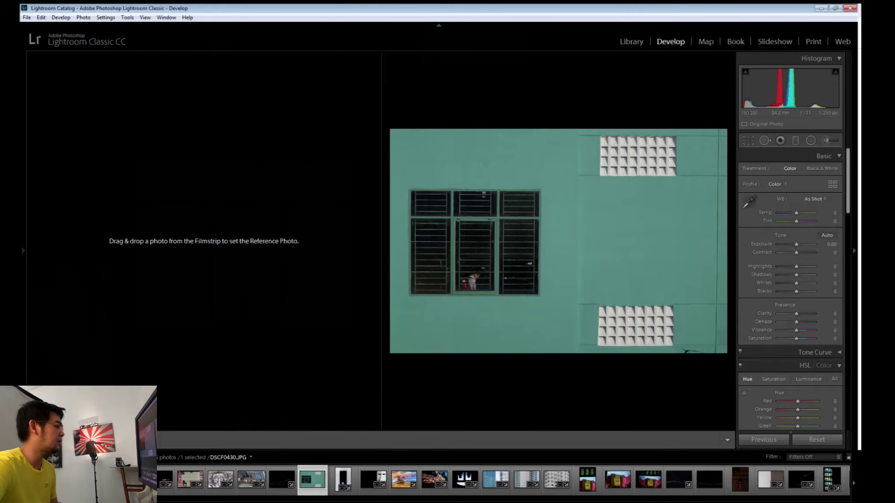
{"action": "key", "text": "y"}
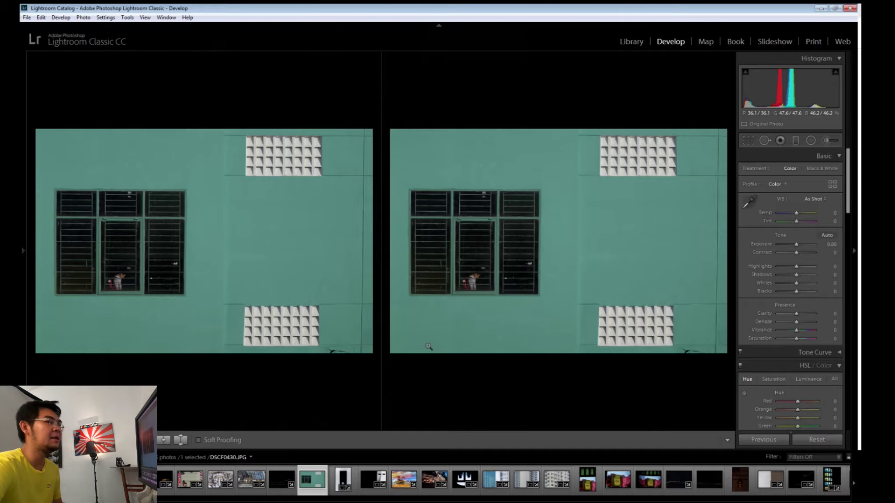
{"action": "key", "text": "y"}
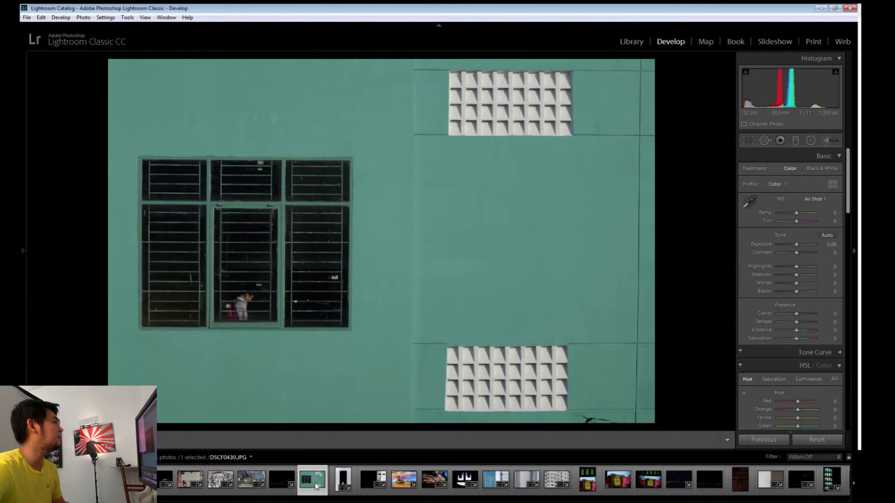
Step: Visit the Library grid of photos, return to the Develop module and widen the adjustments panel
{"action": "left_click", "coordinate": [26, 17]}
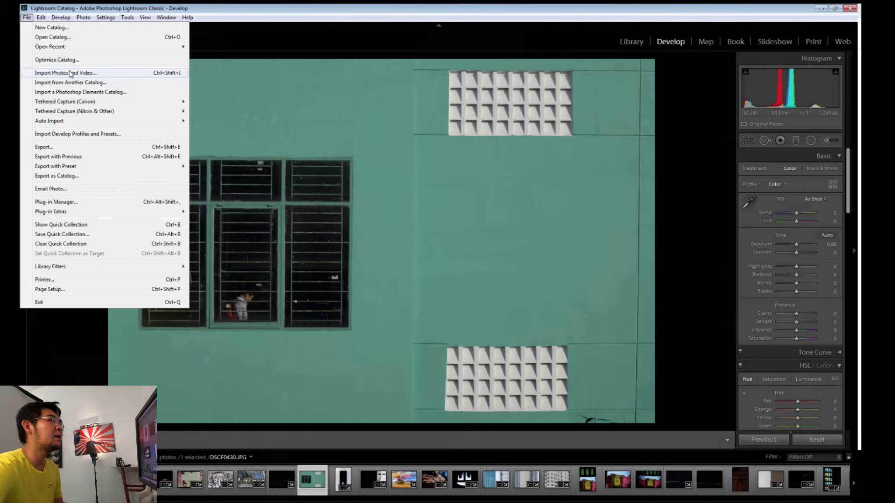
{"action": "left_click", "coordinate": [640, 42]}
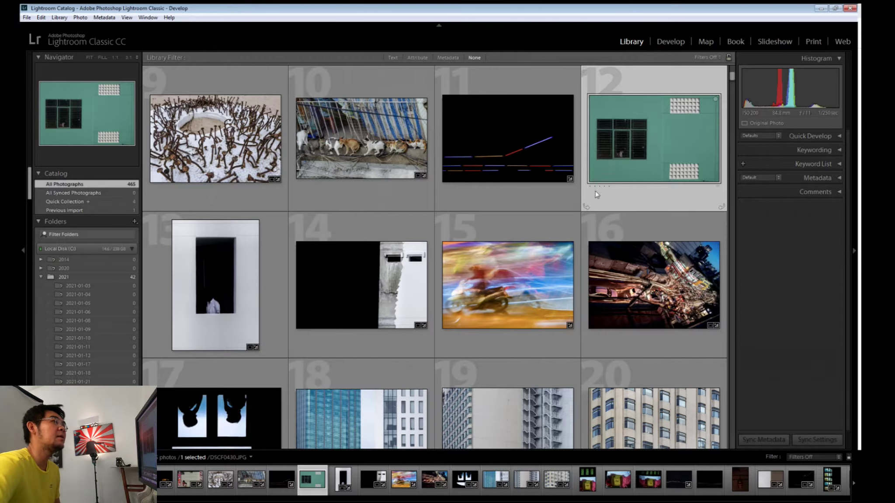
{"action": "left_click", "coordinate": [671, 41]}
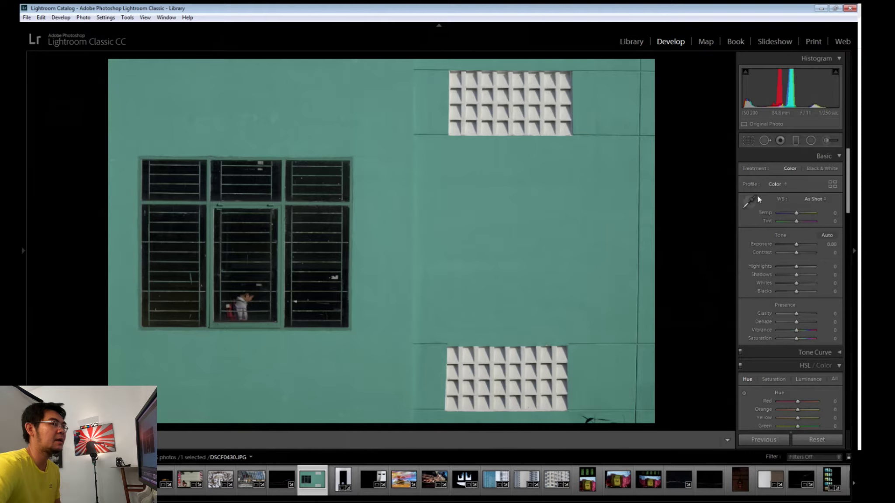
{"action": "left_click_drag", "start_coordinate": [737, 264], "coordinate": [713, 264]}
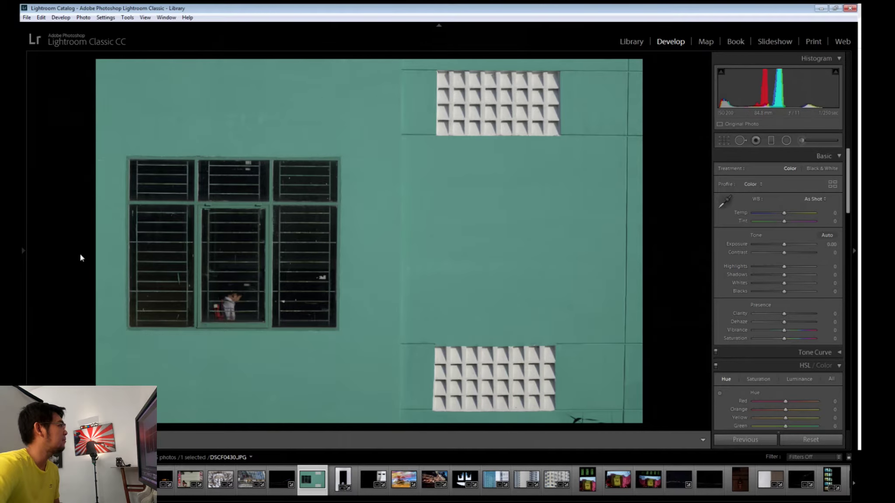
Step: Browse the develop presets, previewing creative, Japan Mood and user presets on the photo
{"action": "left_click", "coordinate": [21, 256]}
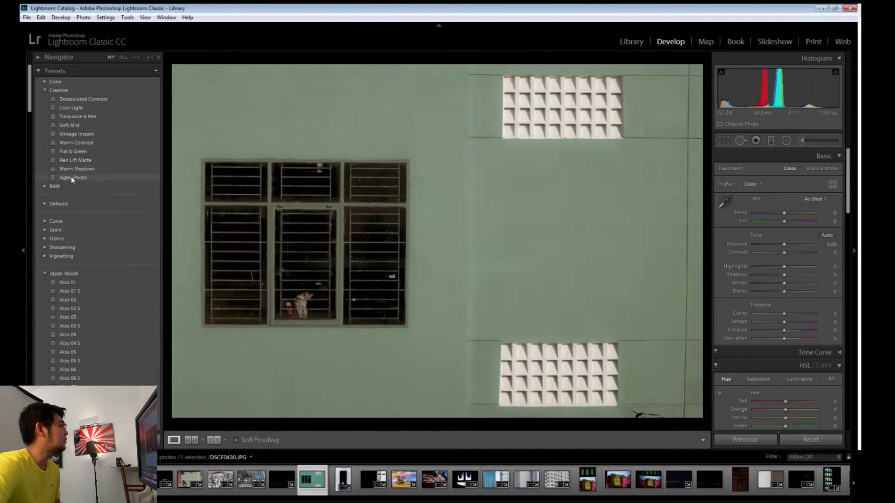
{"action": "left_click", "coordinate": [37, 73]}
{"action": "left_click", "coordinate": [36, 69]}
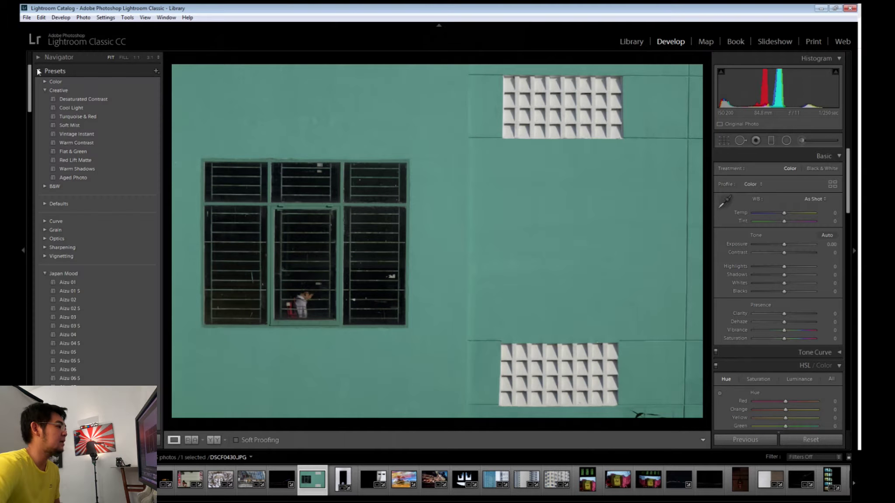
{"action": "scroll", "coordinate": [86, 291], "scroll_direction": "down", "scroll_amount": 20}
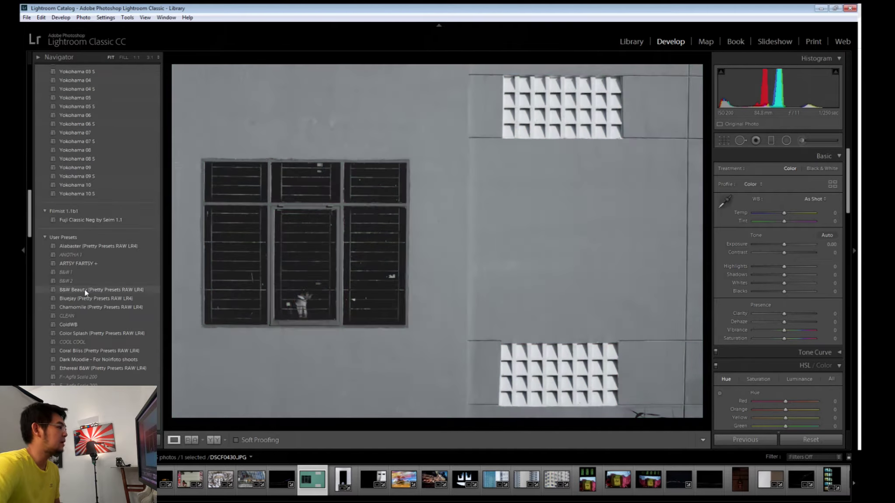
{"action": "scroll", "coordinate": [84, 292], "scroll_direction": "down", "scroll_amount": 5}
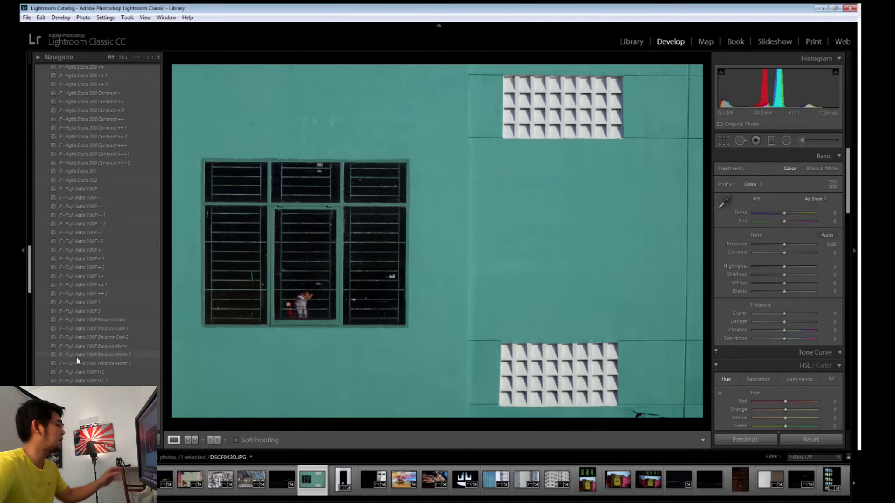
{"action": "scroll", "coordinate": [77, 354], "scroll_direction": "down", "scroll_amount": 3}
{"action": "scroll", "coordinate": [80, 337], "scroll_direction": "up", "scroll_amount": 3}
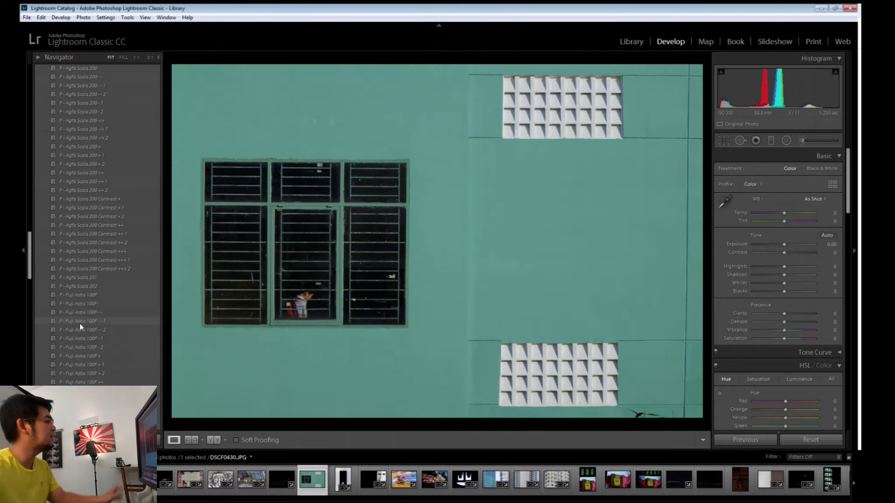
{"action": "scroll", "coordinate": [80, 323], "scroll_direction": "down", "scroll_amount": 3}
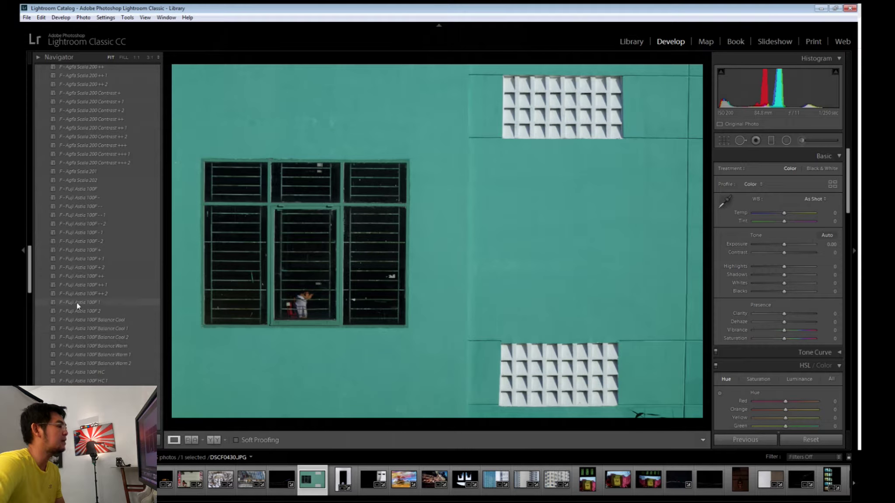
{"action": "scroll", "coordinate": [78, 247], "scroll_direction": "up", "scroll_amount": 5}
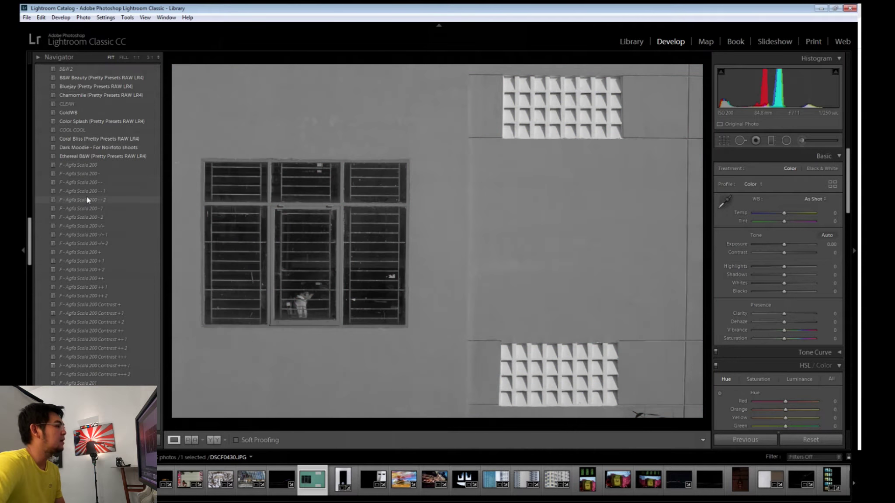
{"action": "scroll", "coordinate": [74, 188], "scroll_direction": "up", "scroll_amount": 3}
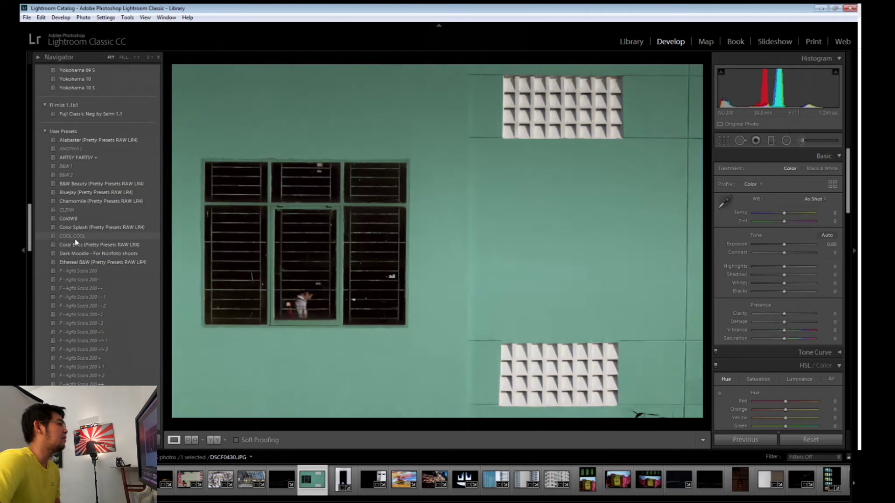
{"action": "scroll", "coordinate": [75, 239], "scroll_direction": "up", "scroll_amount": 5}
{"action": "scroll", "coordinate": [75, 239], "scroll_direction": "up", "scroll_amount": 10}
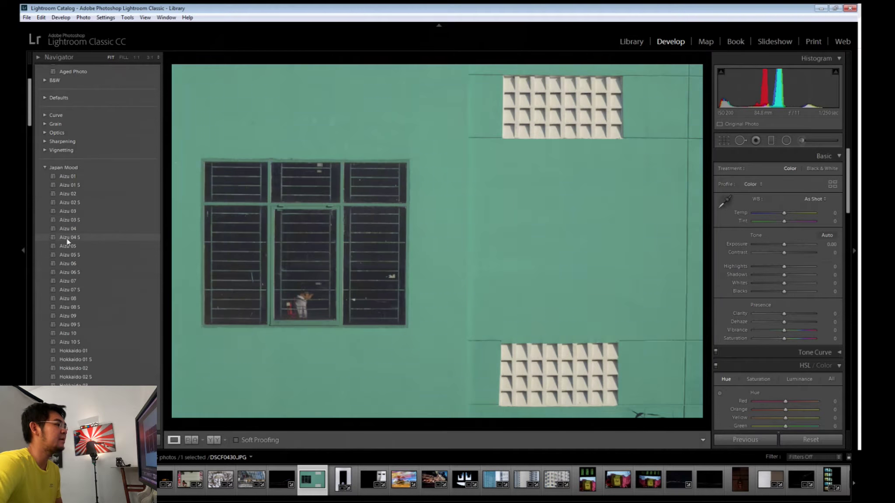
{"action": "scroll", "coordinate": [64, 276], "scroll_direction": "down", "scroll_amount": 10}
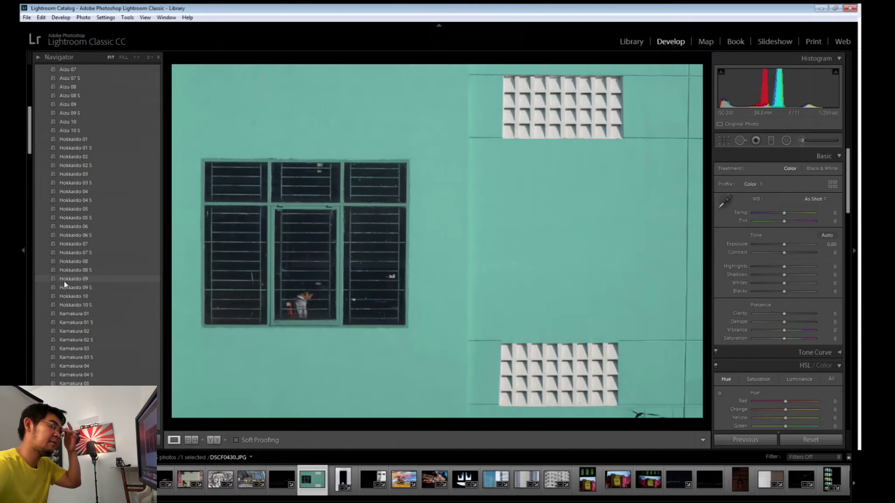
{"action": "scroll", "coordinate": [64, 286], "scroll_direction": "down", "scroll_amount": 5}
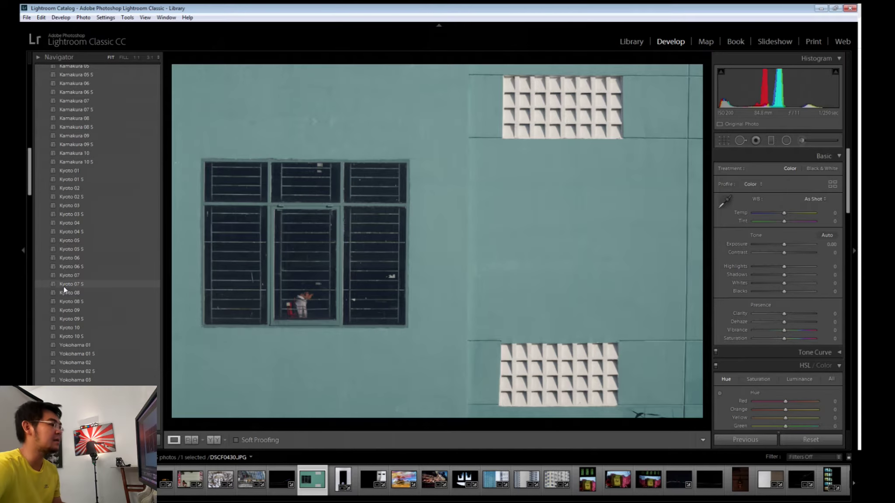
{"action": "scroll", "coordinate": [64, 285], "scroll_direction": "down", "scroll_amount": 5}
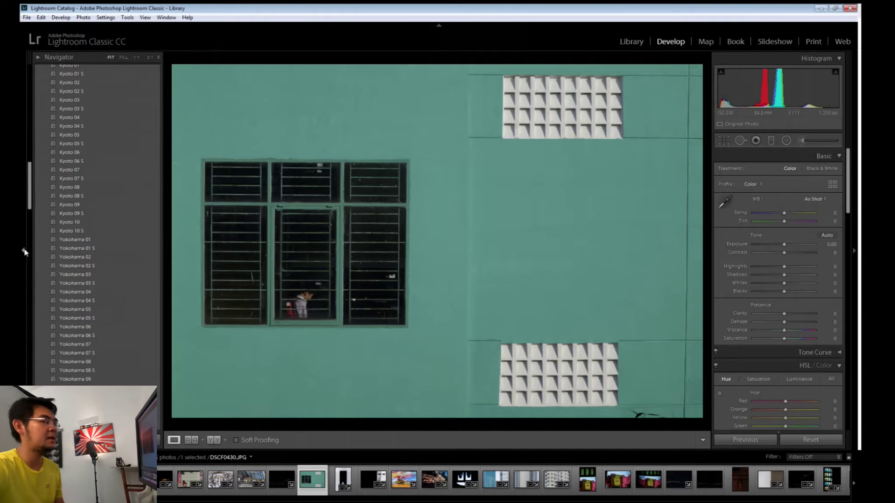
Step: Enlarge the photo's viewing area by hiding the presets, filmstrip and module bar, and adjust the width of the adjustments panel
{"action": "left_click", "coordinate": [24, 252]}
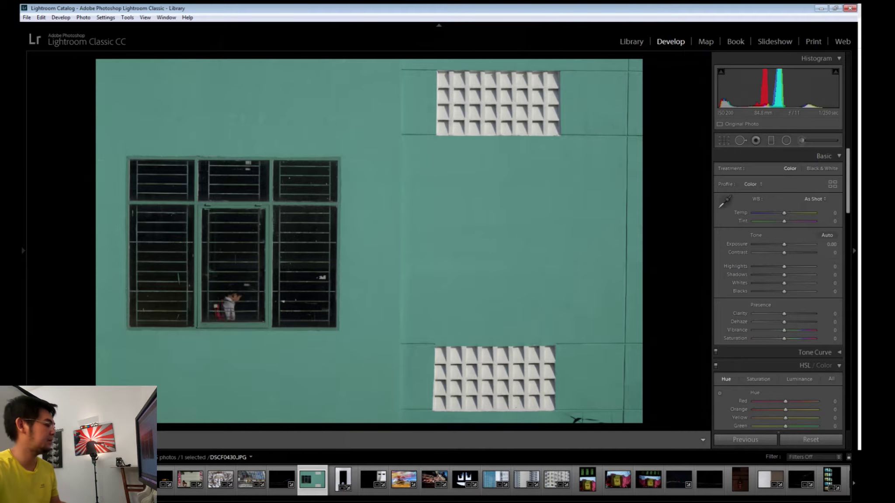
{"action": "key", "text": "F6"}
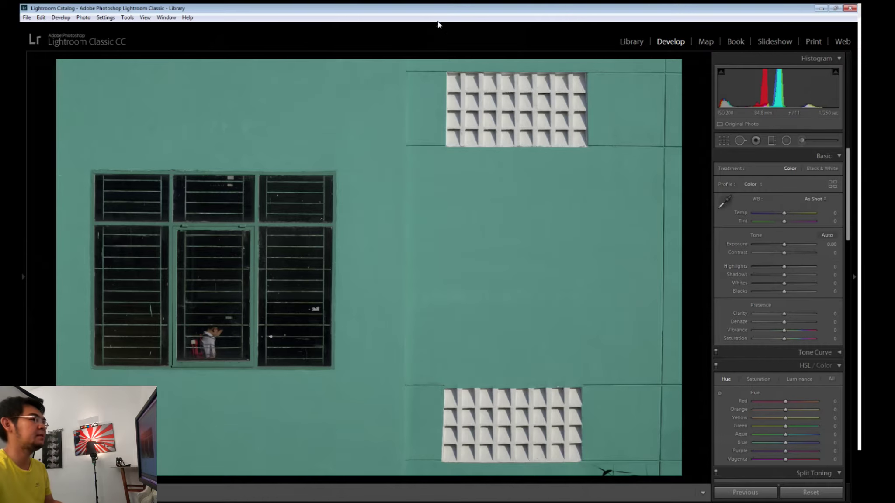
{"action": "left_click", "coordinate": [439, 29]}
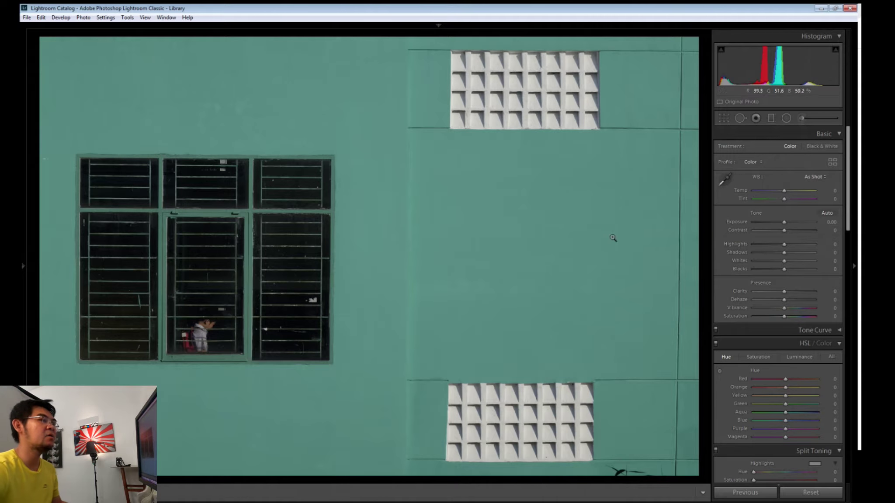
{"action": "left_click_drag", "start_coordinate": [712, 272], "coordinate": [718, 273]}
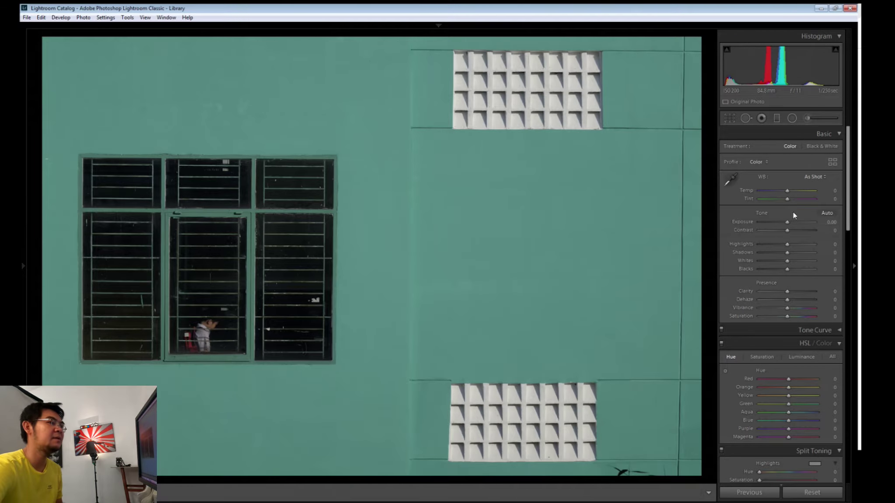
{"action": "left_click_drag", "start_coordinate": [719, 231], "coordinate": [735, 227]}
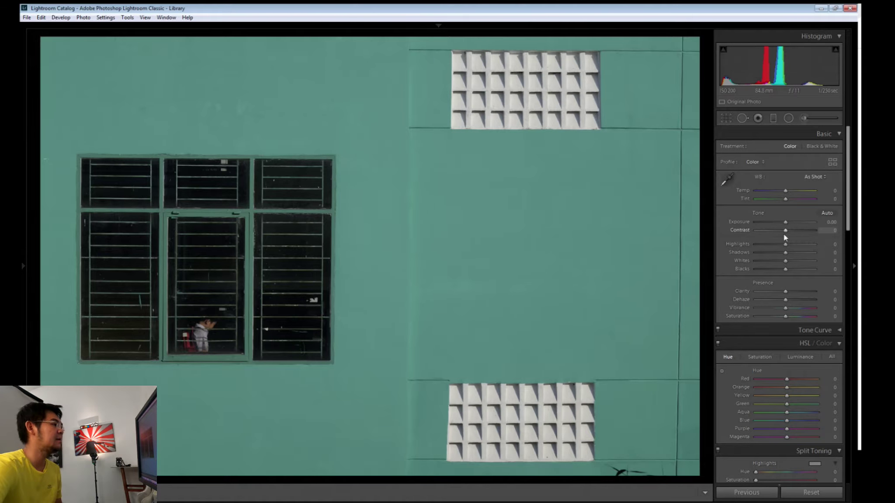
{"action": "left_click_drag", "start_coordinate": [786, 244], "coordinate": [789, 244]}
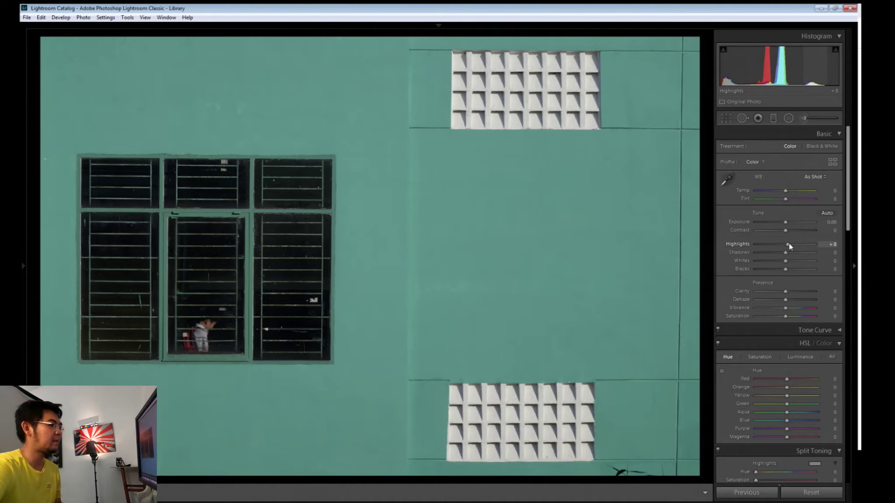
{"action": "left_click_drag", "start_coordinate": [787, 244], "coordinate": [785, 242]}
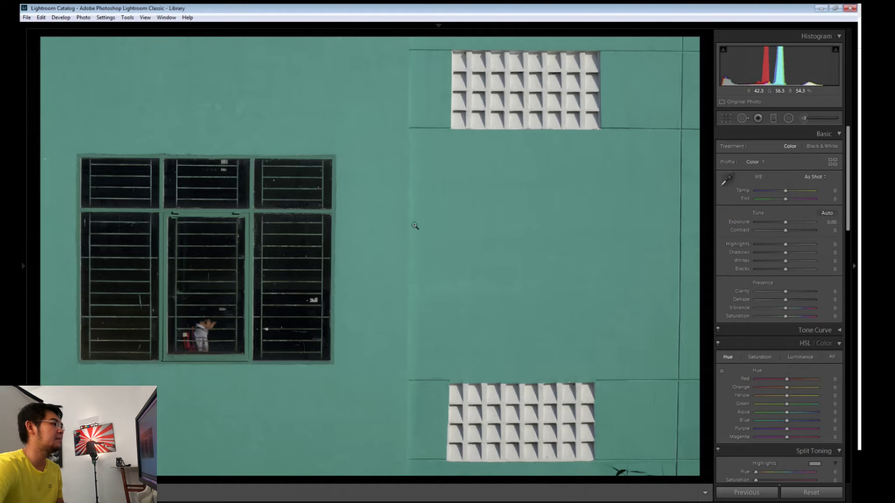
{"action": "left_click", "coordinate": [827, 213]}
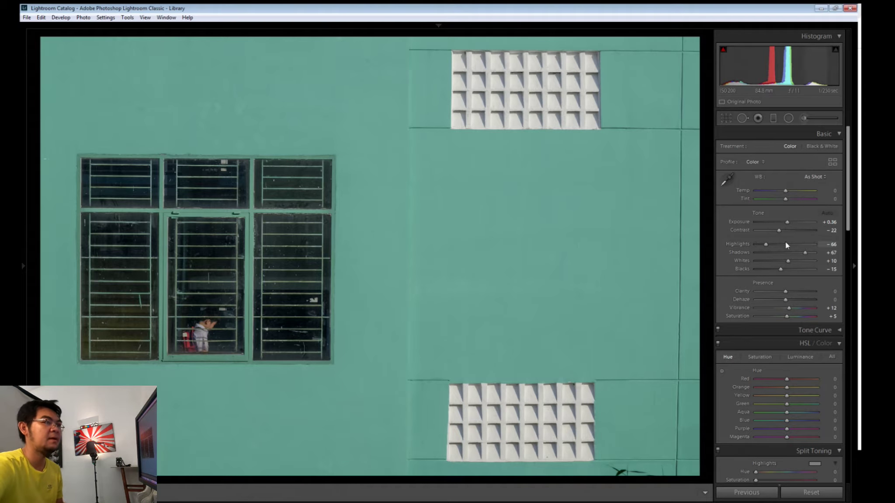
{"action": "left_click", "coordinate": [802, 493]}
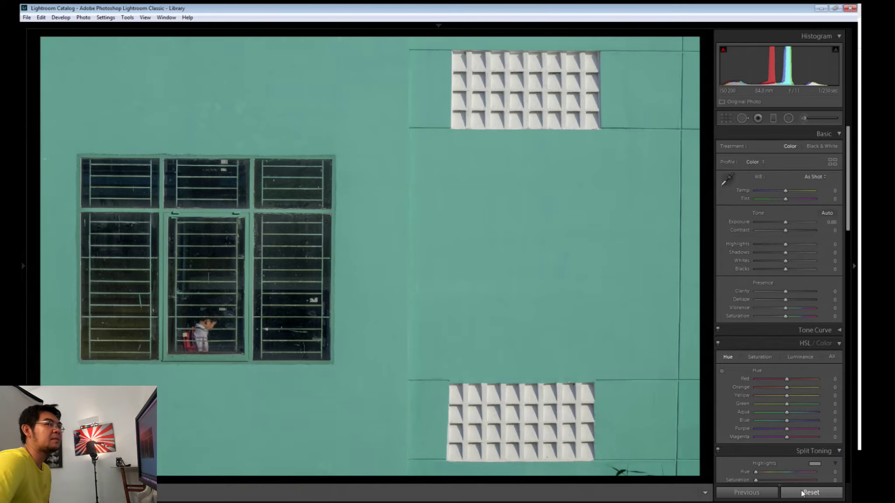
Step: Apply automatic tone settings to the photo and reset only the exposure to 0.00
{"action": "left_click", "coordinate": [826, 213]}
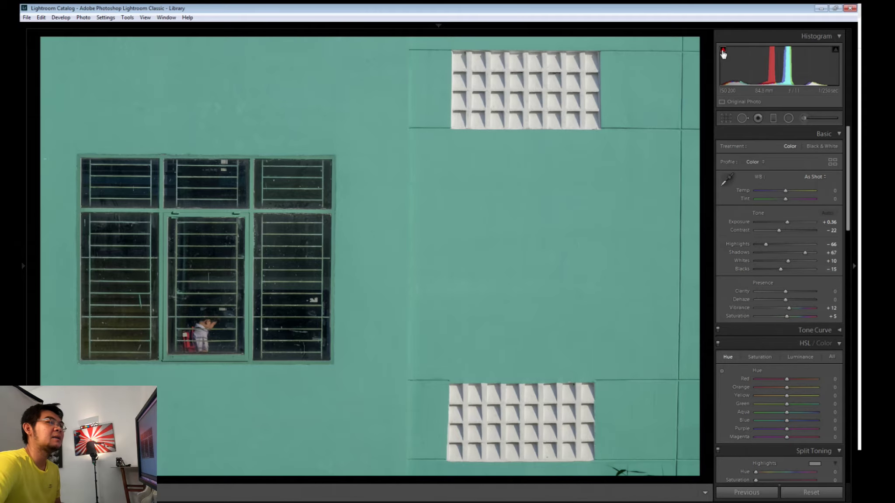
{"action": "left_click_drag", "start_coordinate": [772, 64], "coordinate": [767, 64]}
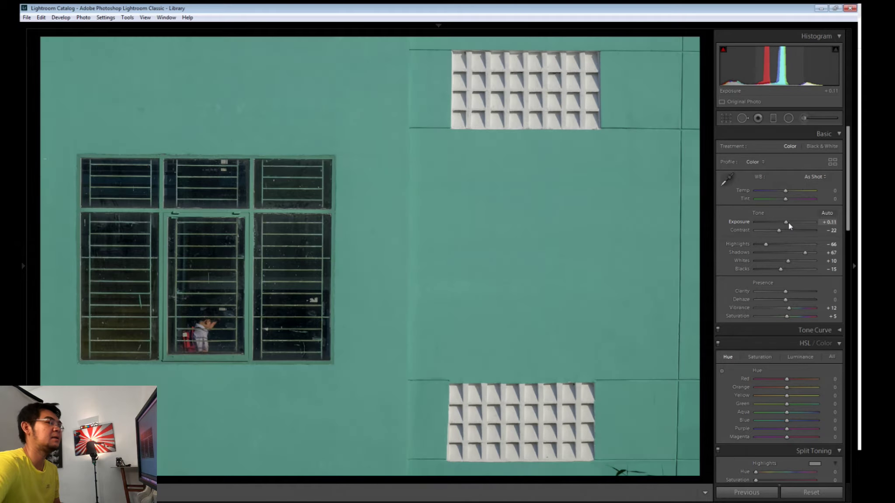
{"action": "double_click", "coordinate": [789, 222]}
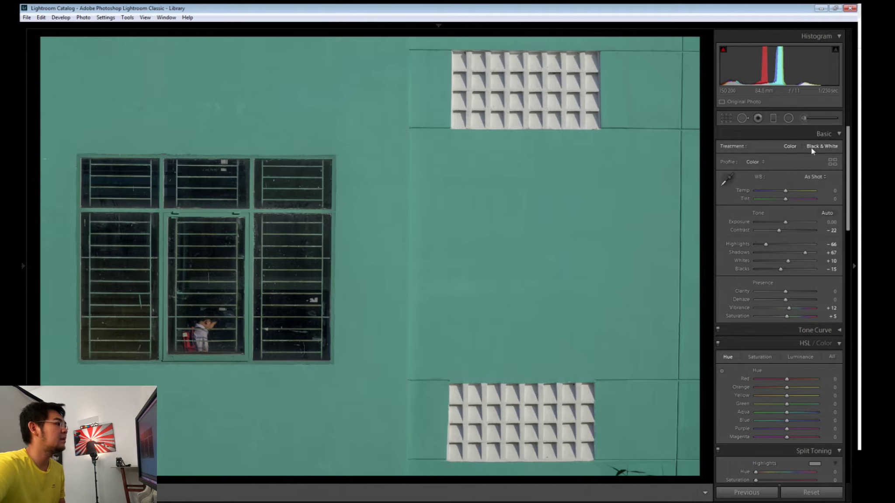
Step: Set the photo's contrast to −13, highlights to −42, shadows to +44 and blacks to −41
{"action": "left_click_drag", "start_coordinate": [777, 232], "coordinate": [777, 230]}
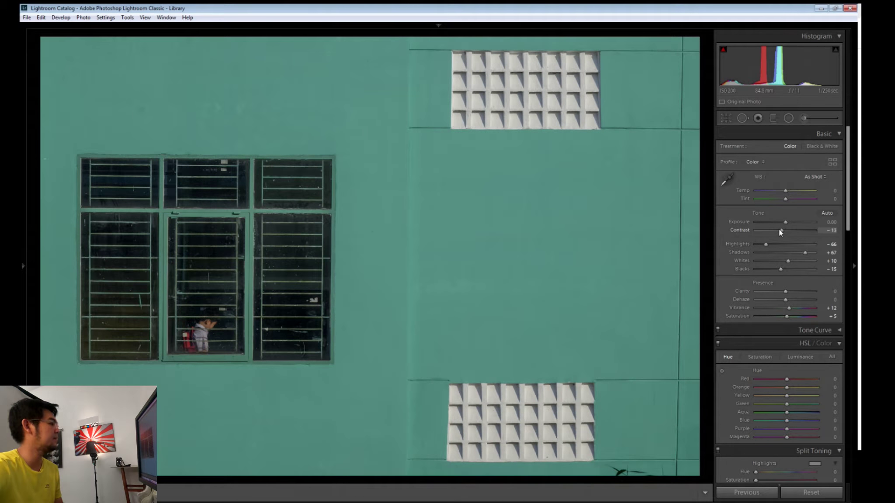
{"action": "left_click_drag", "start_coordinate": [766, 244], "coordinate": [773, 241]}
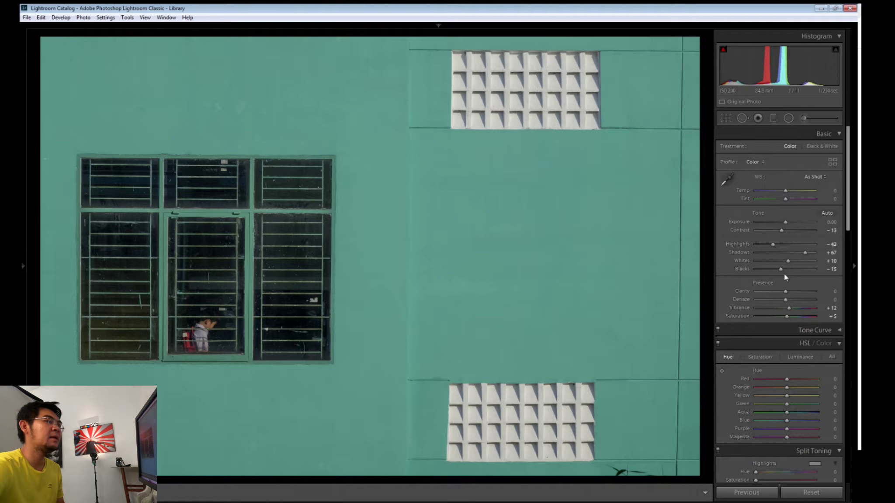
{"action": "mouse_move", "coordinate": [782, 271]}
{"action": "left_mouse_down"}
{"action": "mouse_move", "coordinate": [786, 263]}
{"action": "mouse_move", "coordinate": [765, 263]}
{"action": "mouse_move", "coordinate": [774, 260]}
{"action": "left_mouse_up"}
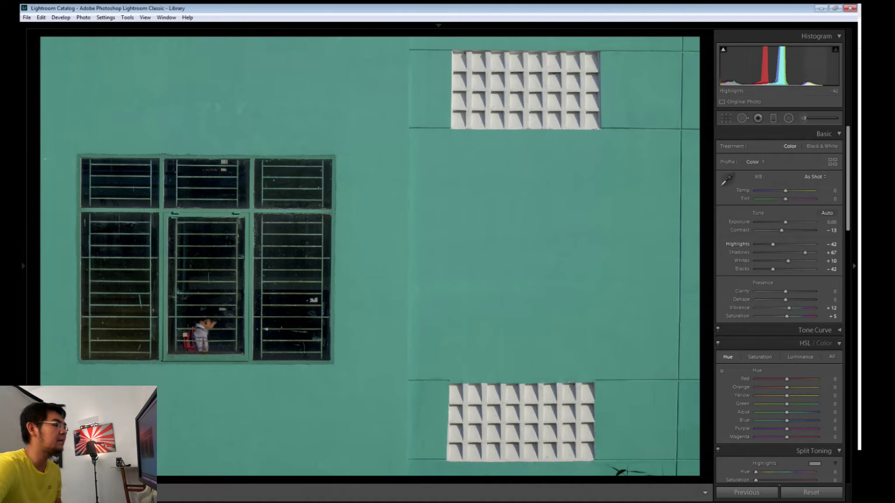
{"action": "mouse_move", "coordinate": [774, 270]}
{"action": "left_mouse_down"}
{"action": "mouse_move", "coordinate": [795, 255]}
{"action": "mouse_move", "coordinate": [786, 245]}
{"action": "mouse_move", "coordinate": [797, 246]}
{"action": "mouse_move", "coordinate": [773, 269]}
{"action": "left_mouse_up"}
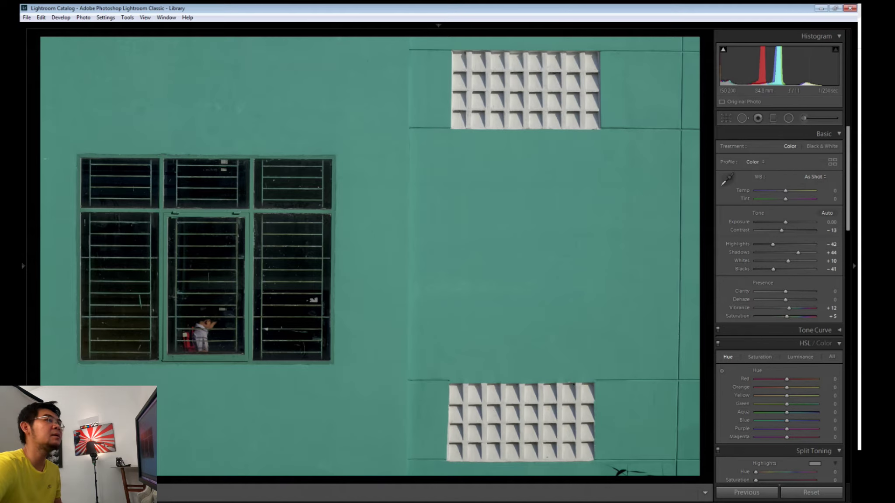
Step: Apply automatic tone settings to the photo again and reset all of its develop adjustments
{"action": "left_click", "coordinate": [731, 183]}
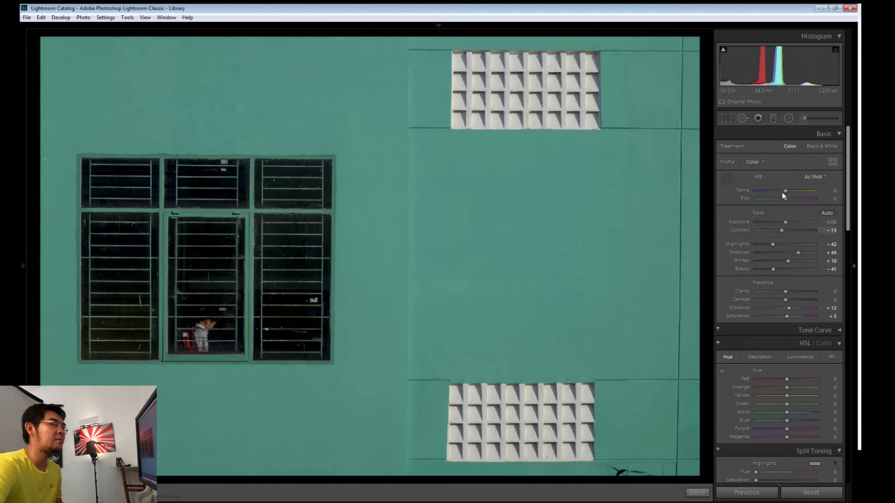
{"action": "scroll", "coordinate": [846, 170], "scroll_direction": "down", "scroll_amount": 2}
{"action": "scroll", "coordinate": [846, 166], "scroll_direction": "up", "scroll_amount": 2}
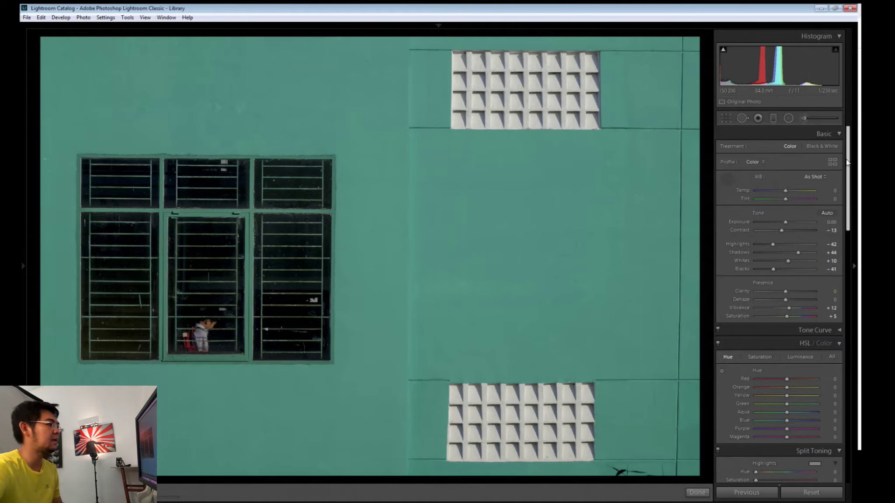
{"action": "left_click", "coordinate": [825, 212]}
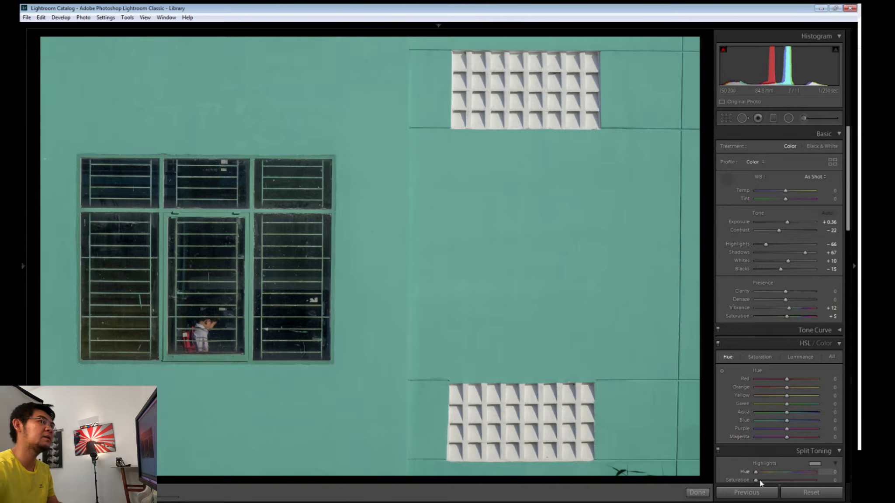
{"action": "left_click", "coordinate": [809, 493]}
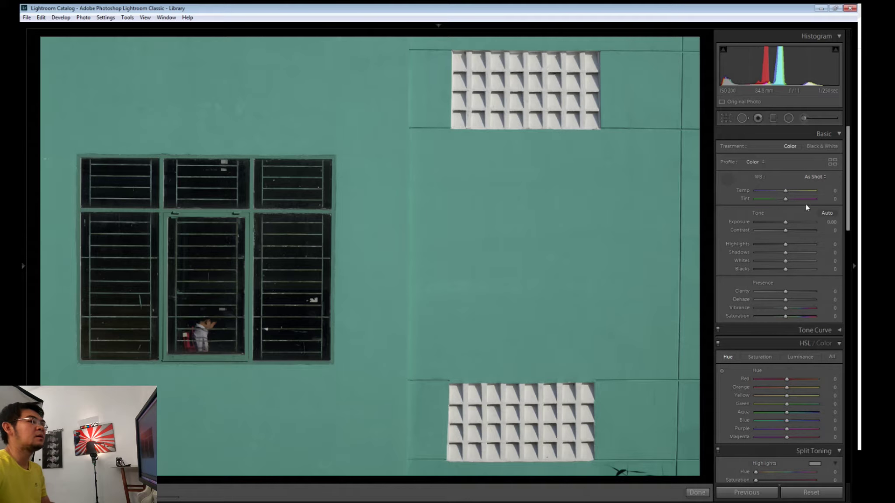
Step: Sample the white balance from the upper white vent block and inspect the boy in the window up close
{"action": "left_click", "coordinate": [729, 178]}
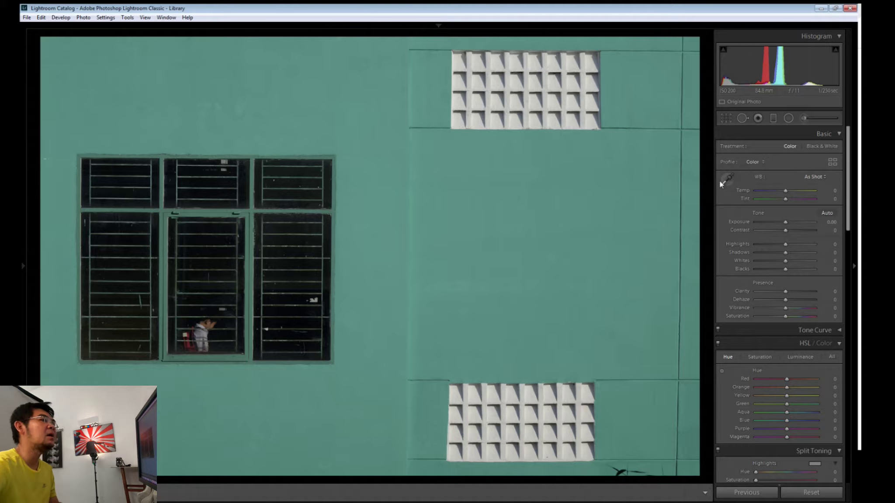
{"action": "left_click", "coordinate": [728, 178]}
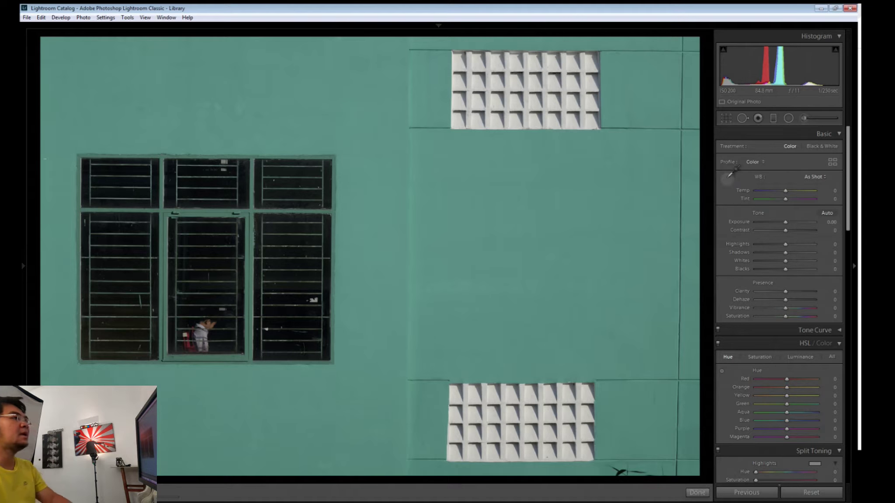
{"action": "left_click", "coordinate": [458, 121]}
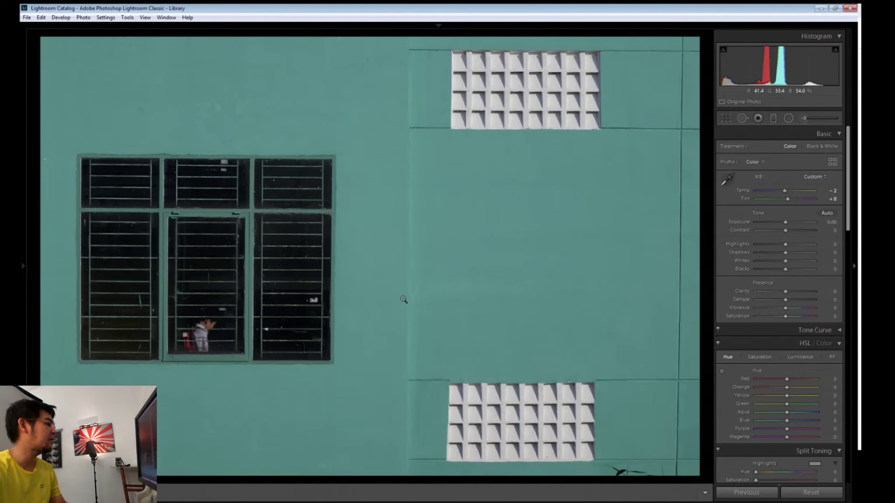
{"action": "left_click", "coordinate": [265, 331]}
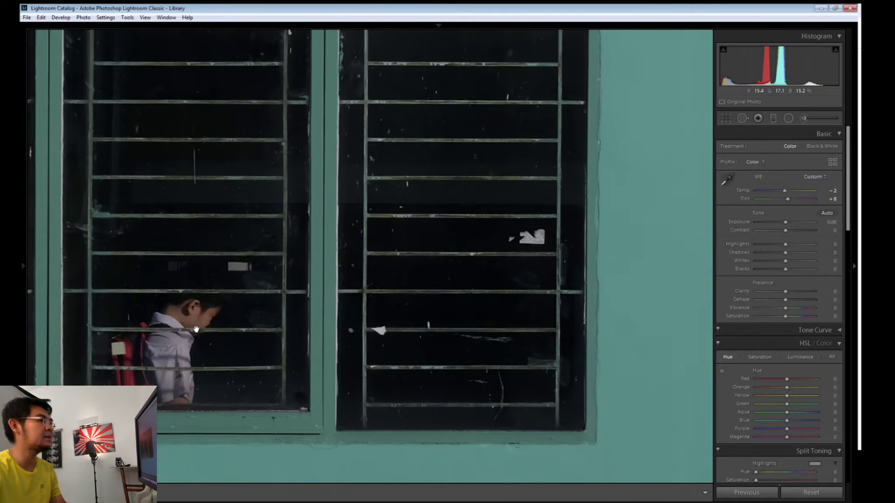
{"action": "left_click", "coordinate": [254, 304]}
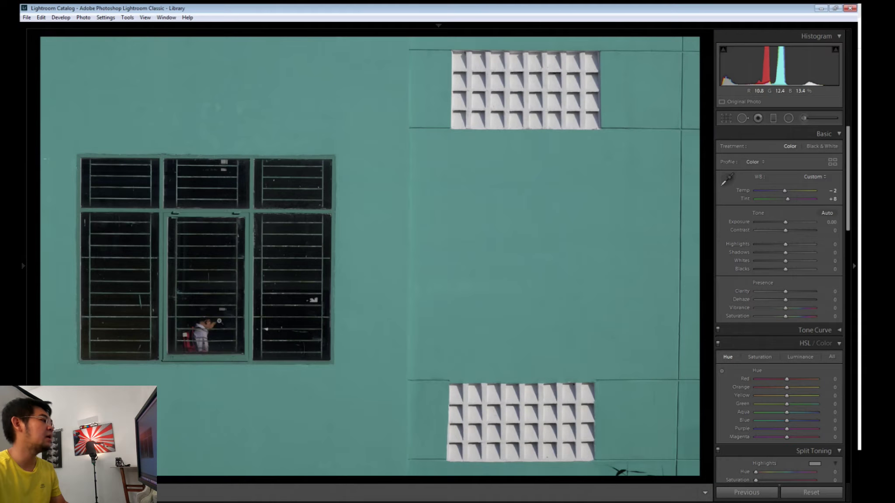
Step: Try the white balance selector on other cells of the upper white vent block and examine the sampled area
{"action": "left_click", "coordinate": [728, 176]}
{"action": "left_click", "coordinate": [512, 104]}
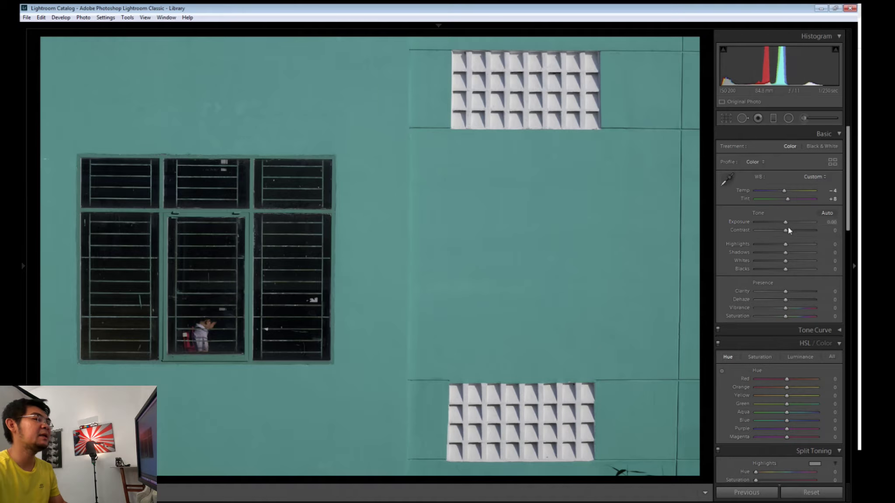
{"action": "left_click", "coordinate": [729, 181]}
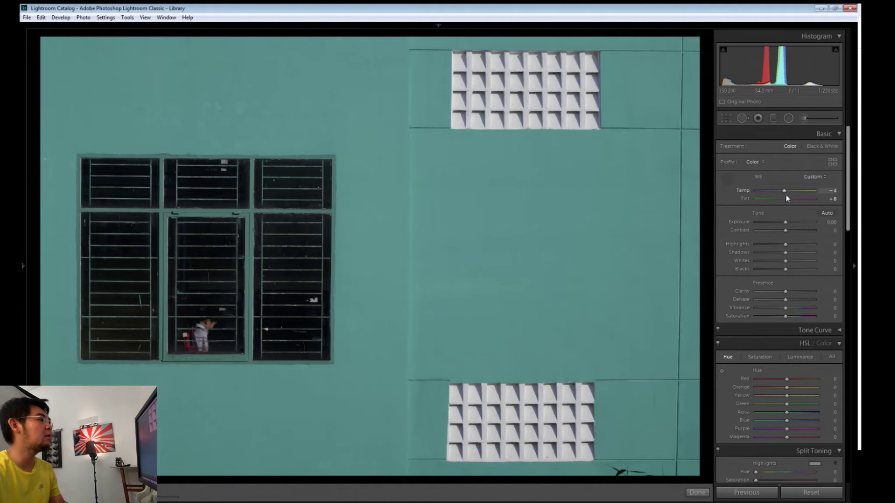
{"action": "left_click", "coordinate": [516, 102]}
{"action": "left_click", "coordinate": [516, 102]}
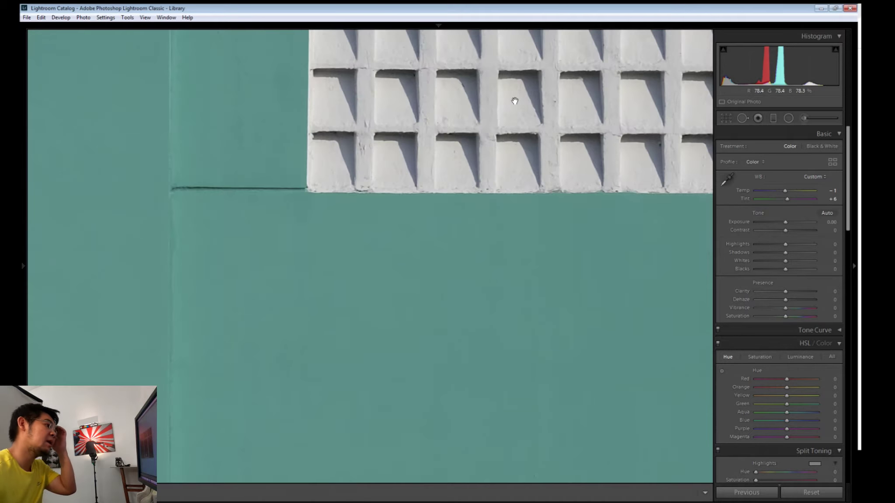
{"action": "left_click", "coordinate": [516, 96]}
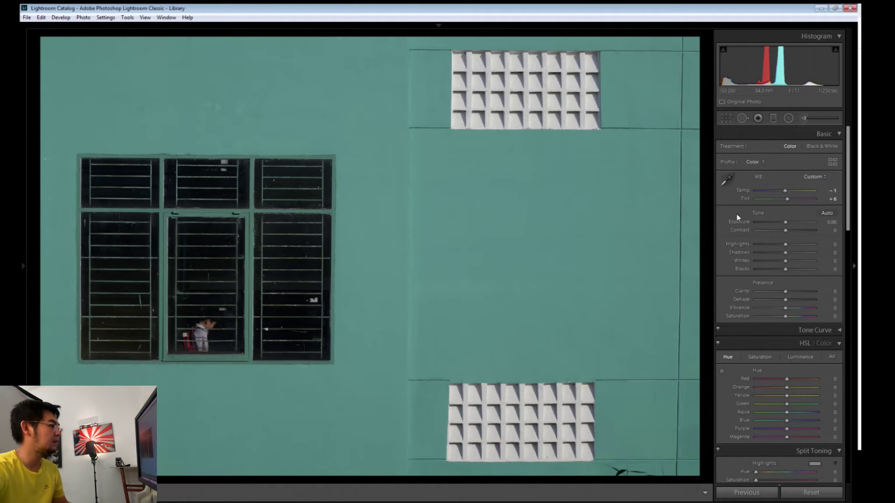
Step: Reset all adjustments and sample the white balance near the lower edge of the upper white vent block
{"action": "left_click", "coordinate": [816, 494]}
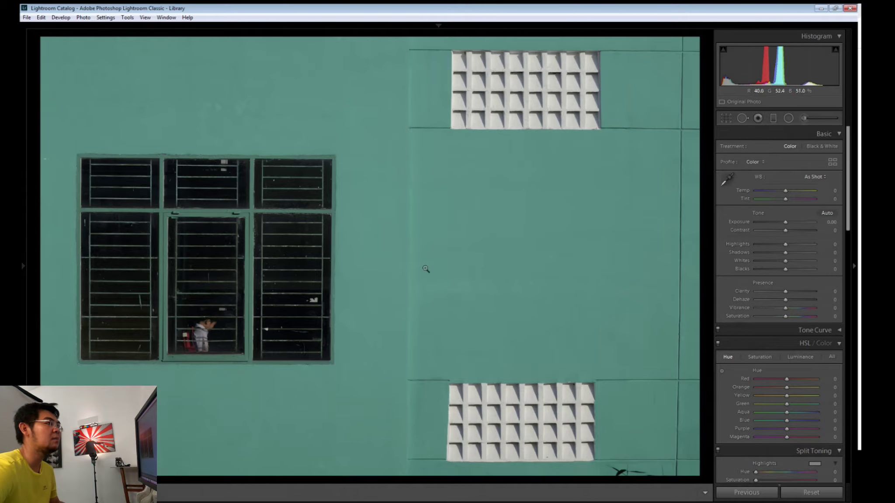
{"action": "left_click", "coordinate": [728, 179]}
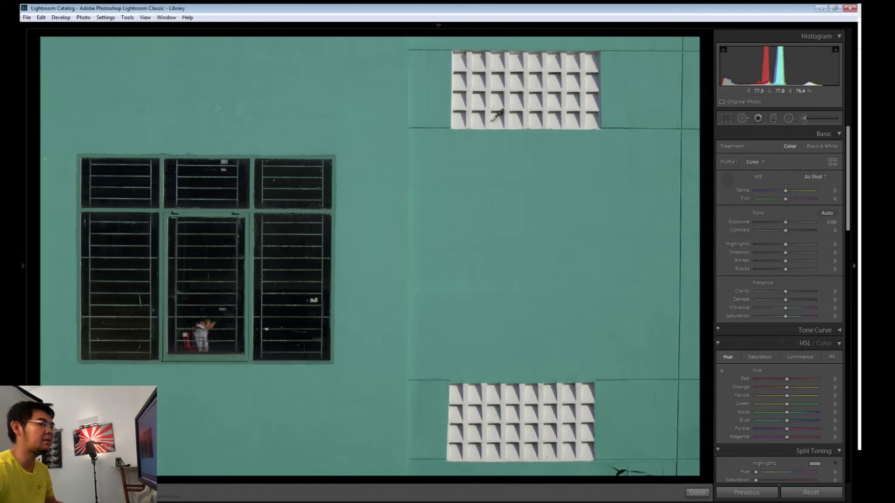
{"action": "left_click", "coordinate": [490, 122]}
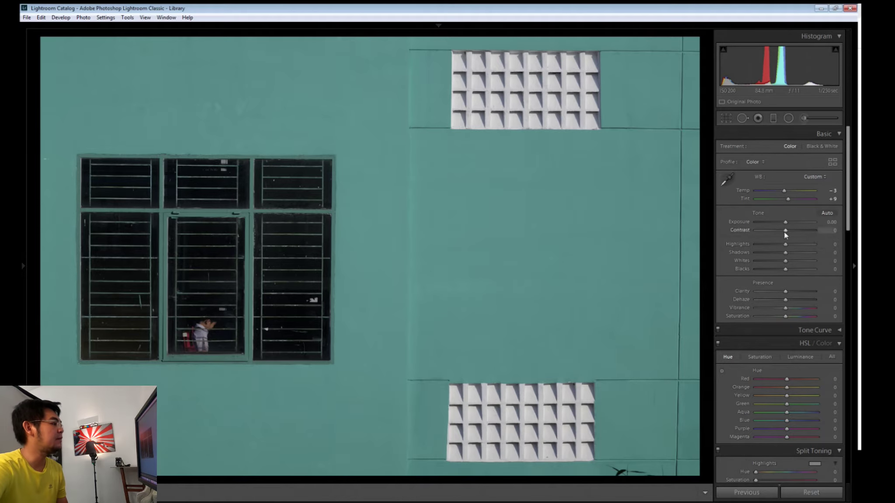
Step: Set the photo's exposure to +0.11, contrast to −11, and both highlights and shadows to +4
{"action": "mouse_move", "coordinate": [784, 231]}
{"action": "left_mouse_down"}
{"action": "mouse_move", "coordinate": [772, 227]}
{"action": "mouse_move", "coordinate": [793, 229]}
{"action": "left_mouse_up"}
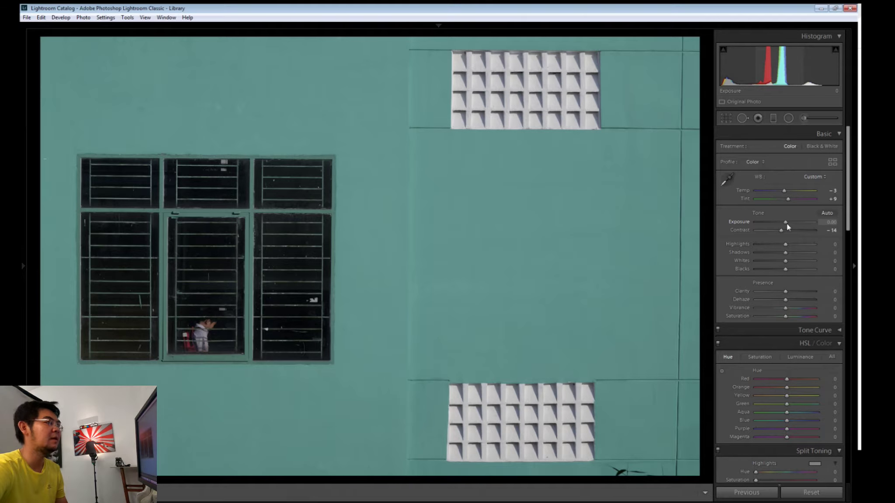
{"action": "left_click_drag", "start_coordinate": [787, 223], "coordinate": [787, 221]}
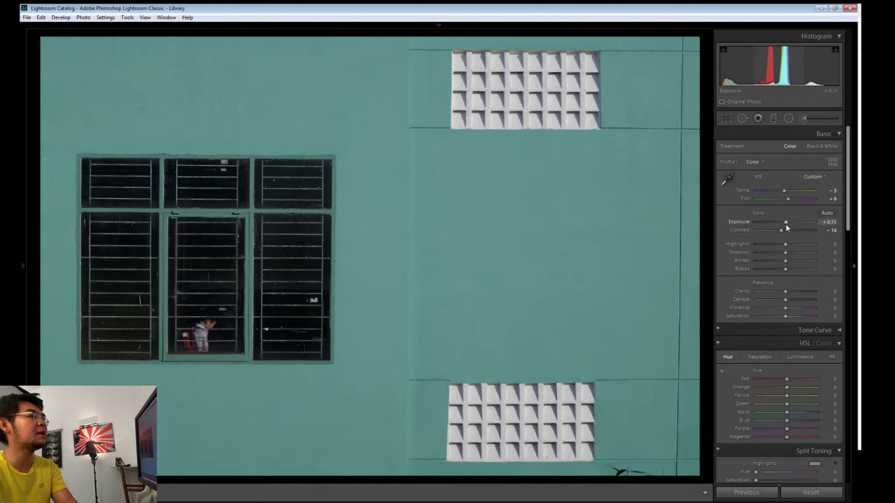
{"action": "left_click_drag", "start_coordinate": [786, 224], "coordinate": [787, 226]}
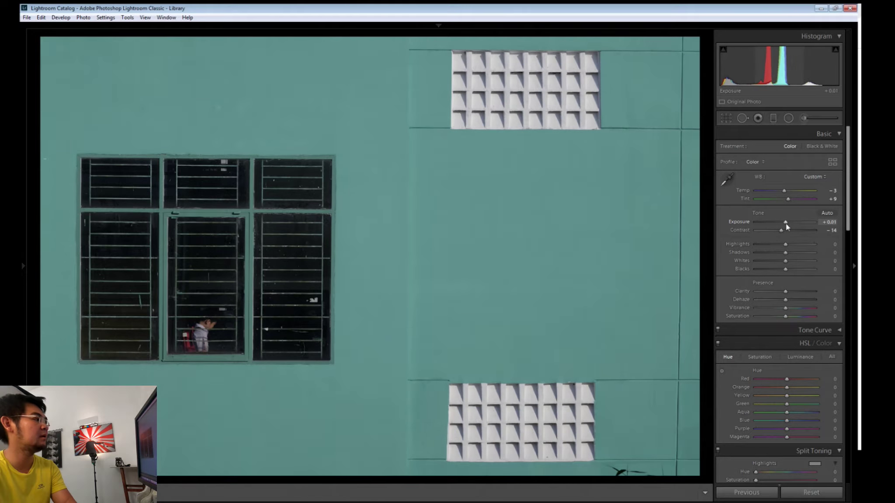
{"action": "key", "text": "ctrl+z"}
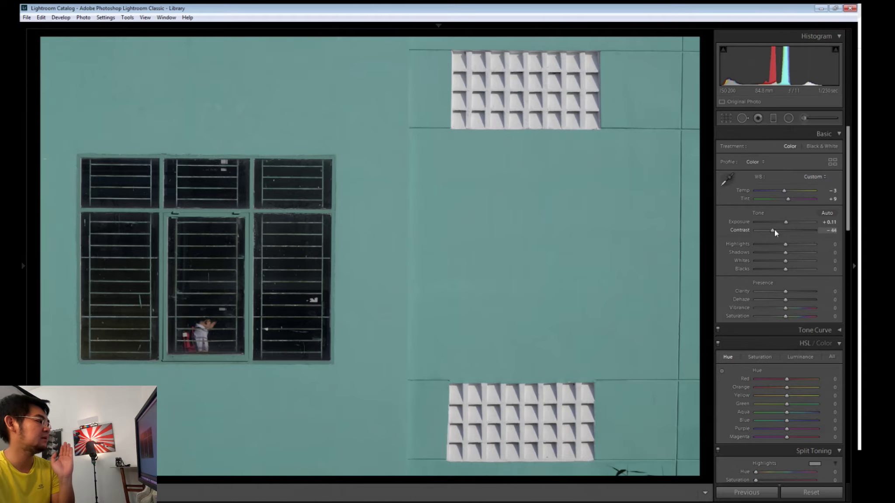
{"action": "mouse_move", "coordinate": [775, 231]}
{"action": "left_mouse_down"}
{"action": "mouse_move", "coordinate": [798, 226]}
{"action": "mouse_move", "coordinate": [775, 225]}
{"action": "mouse_move", "coordinate": [792, 224]}
{"action": "mouse_move", "coordinate": [782, 224]}
{"action": "mouse_move", "coordinate": [789, 223]}
{"action": "mouse_move", "coordinate": [783, 233]}
{"action": "left_mouse_up"}
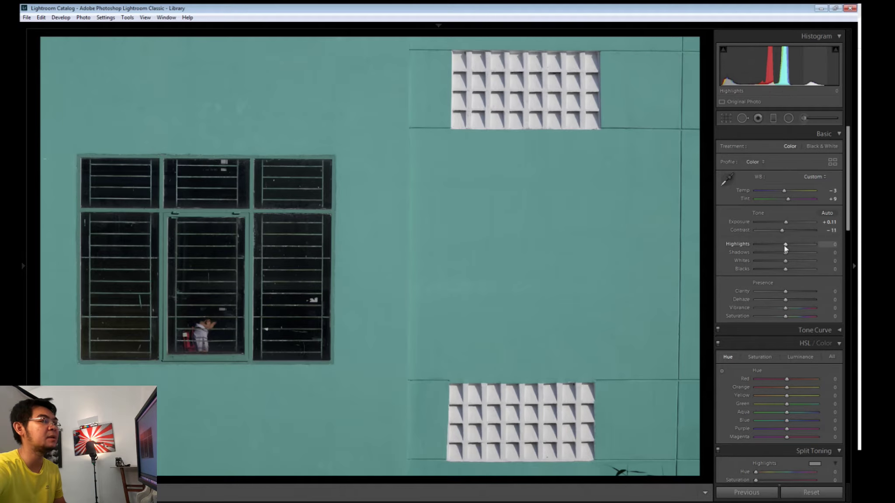
{"action": "left_click_drag", "start_coordinate": [784, 245], "coordinate": [786, 251]}
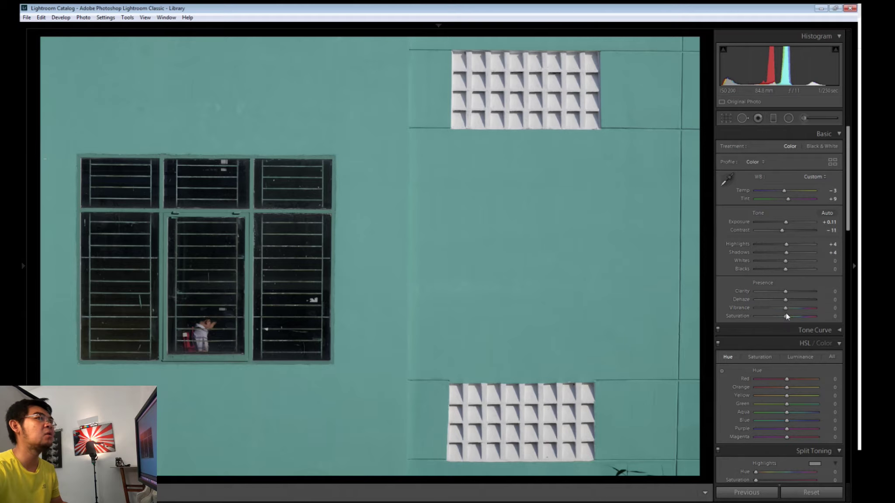
Step: Set the photo's vibrance to +8 and saturation to −4
{"action": "mouse_move", "coordinate": [785, 316]}
{"action": "left_mouse_down"}
{"action": "mouse_move", "coordinate": [798, 312]}
{"action": "mouse_move", "coordinate": [786, 317]}
{"action": "mouse_move", "coordinate": [782, 302]}
{"action": "mouse_move", "coordinate": [791, 300]}
{"action": "mouse_move", "coordinate": [785, 316]}
{"action": "left_mouse_up"}
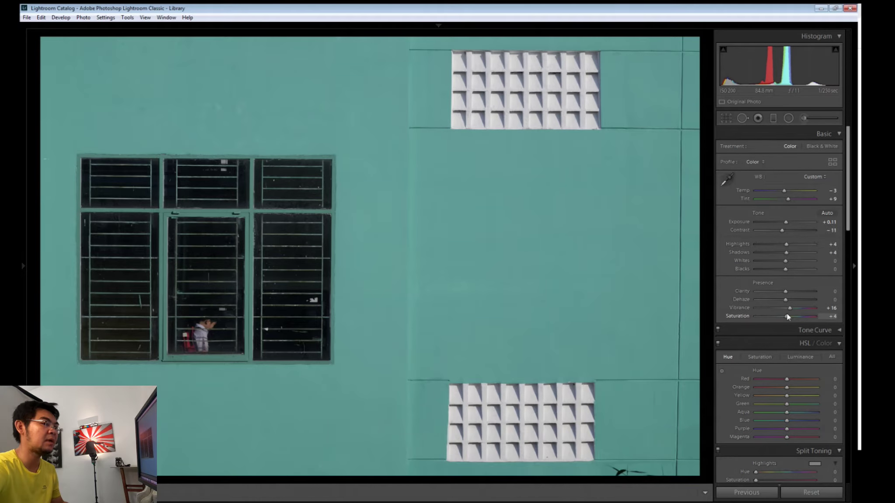
{"action": "mouse_move", "coordinate": [789, 315]}
{"action": "left_mouse_down"}
{"action": "mouse_move", "coordinate": [787, 297]}
{"action": "mouse_move", "coordinate": [798, 293]}
{"action": "mouse_move", "coordinate": [785, 298]}
{"action": "mouse_move", "coordinate": [782, 316]}
{"action": "left_mouse_up"}
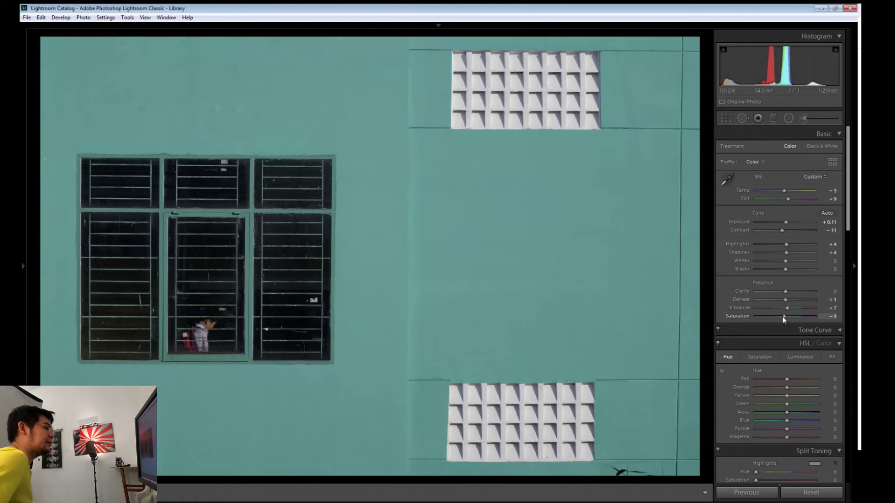
{"action": "left_click_drag", "start_coordinate": [787, 309], "coordinate": [788, 308]}
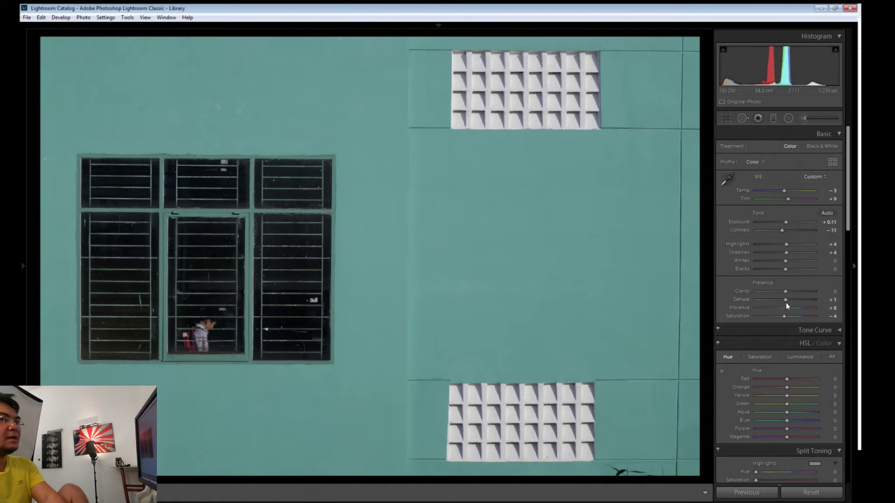
Step: Test a strong clarity effect, and set clarity to +2, dehaze to +30 and highlights to +5
{"action": "left_click_drag", "start_coordinate": [786, 292], "coordinate": [819, 282]}
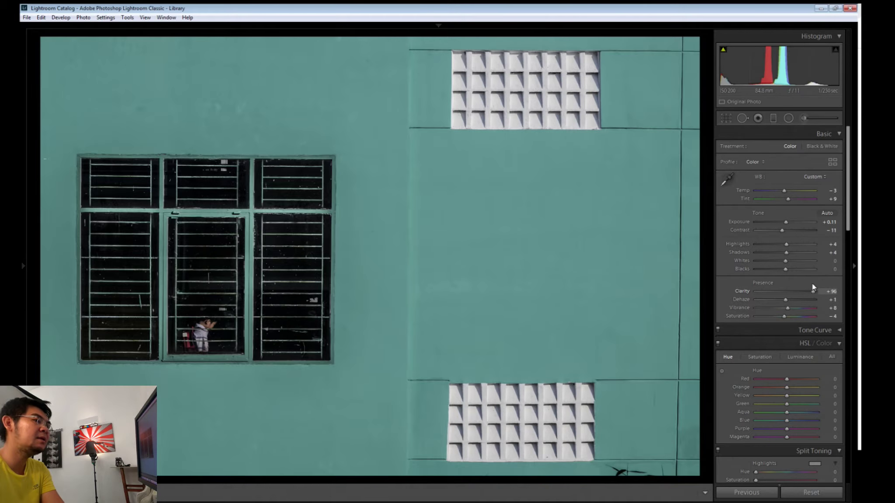
{"action": "left_click_drag", "start_coordinate": [812, 284], "coordinate": [793, 293]}
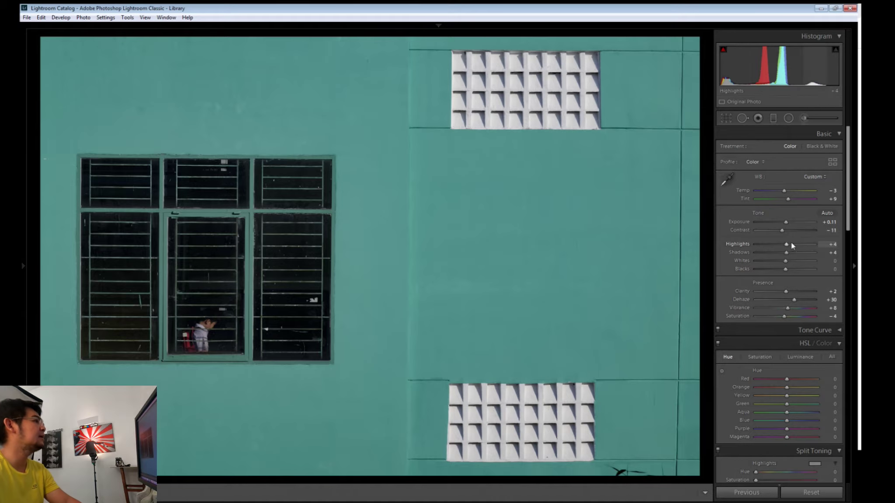
{"action": "left_click_drag", "start_coordinate": [786, 243], "coordinate": [781, 245]}
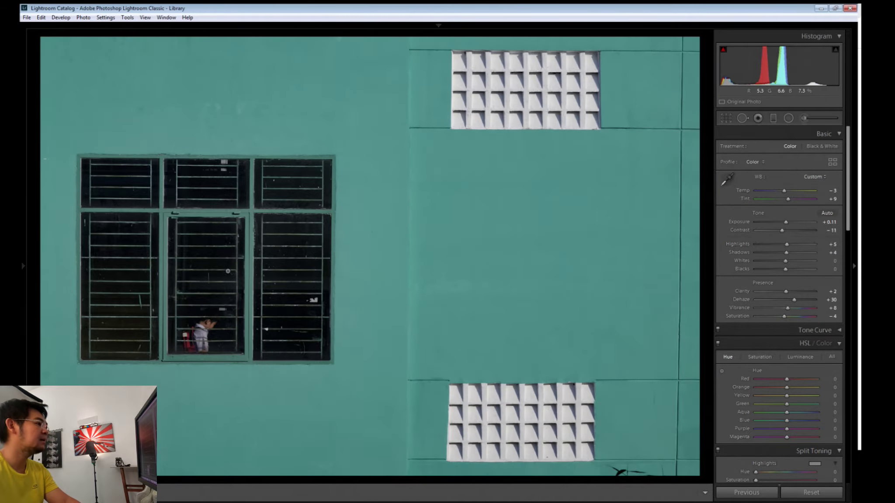
Step: Check the window detail around the boy up close and set the contrast to +13
{"action": "left_click", "coordinate": [222, 317]}
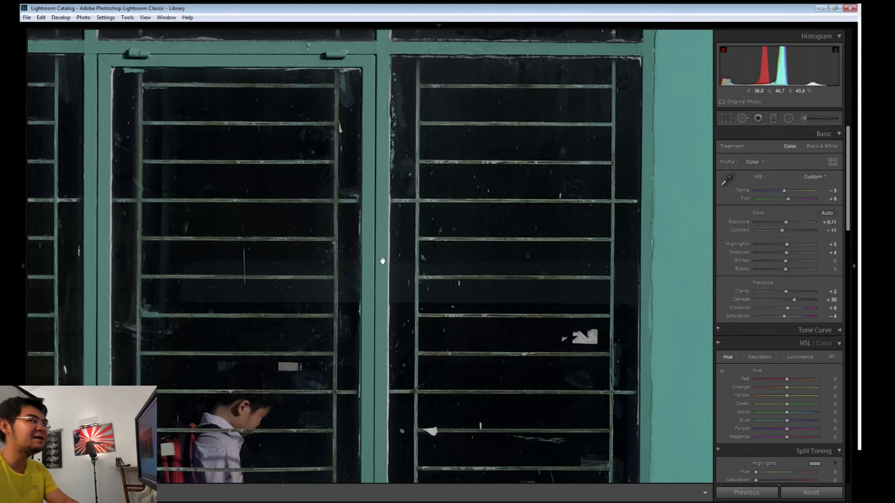
{"action": "left_click", "coordinate": [388, 280]}
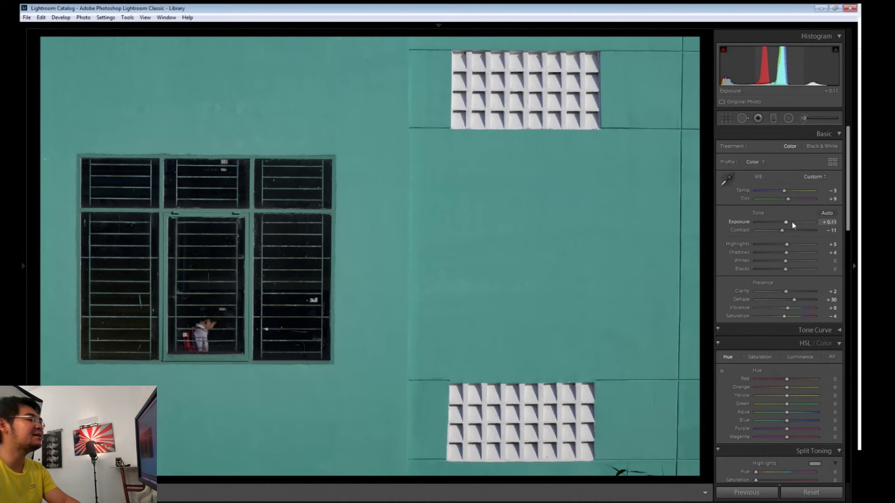
{"action": "left_click_drag", "start_coordinate": [783, 230], "coordinate": [790, 229]}
{"action": "left_click_drag", "start_coordinate": [565, 410], "coordinate": [540, 347]}
{"action": "left_click", "coordinate": [536, 331]}
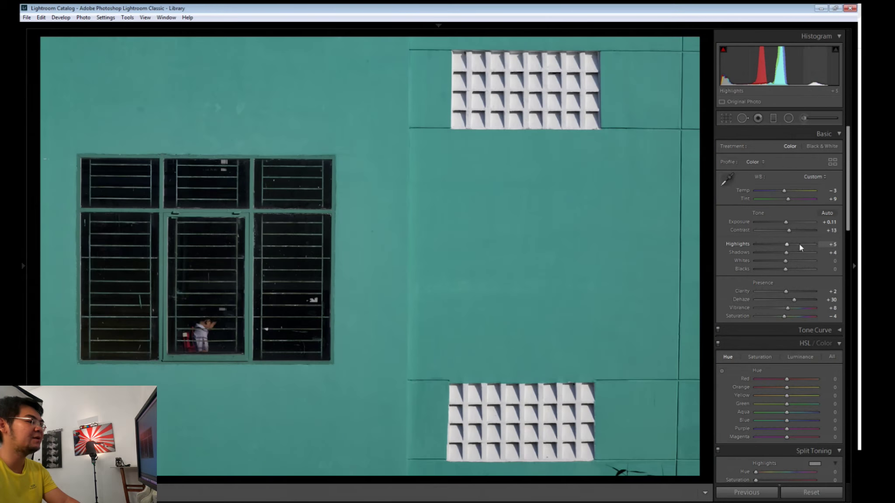
Step: Set highlights to 0, shadows to +2, whites to +42 and blacks to −35, and show before and after side by side
{"action": "mouse_move", "coordinate": [785, 254]}
{"action": "left_mouse_down"}
{"action": "mouse_move", "coordinate": [797, 251]}
{"action": "mouse_move", "coordinate": [782, 247]}
{"action": "mouse_move", "coordinate": [797, 260]}
{"action": "left_mouse_up"}
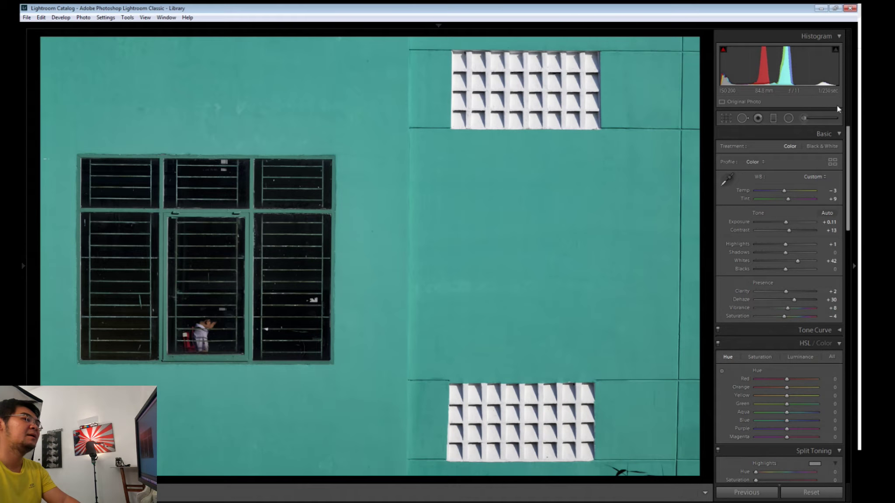
{"action": "left_click_drag", "start_coordinate": [784, 270], "coordinate": [774, 267]}
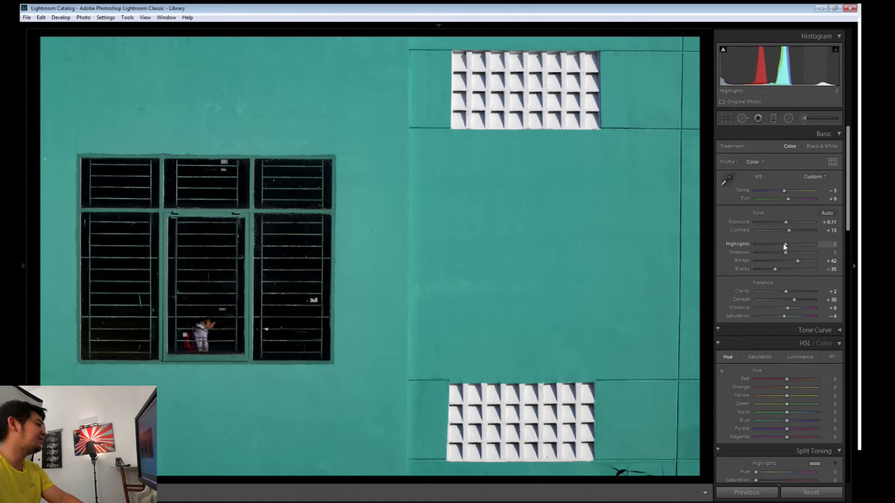
{"action": "left_click_drag", "start_coordinate": [785, 251], "coordinate": [786, 254]}
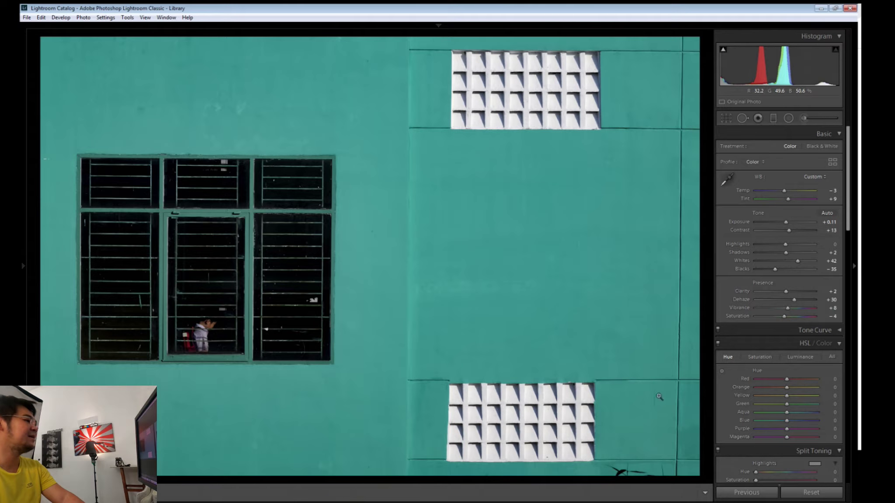
{"action": "key", "text": "y"}
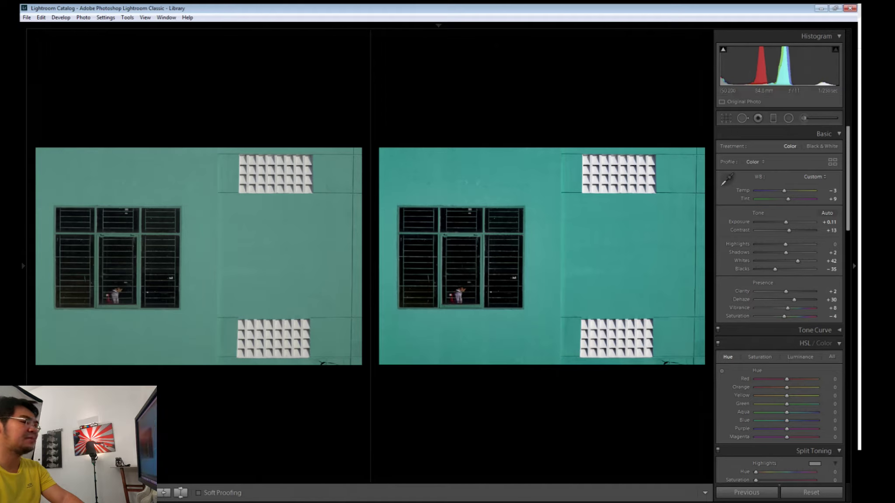
Step: Close the before-and-after comparison and set the photo's contrast to −14
{"action": "key", "text": "y"}
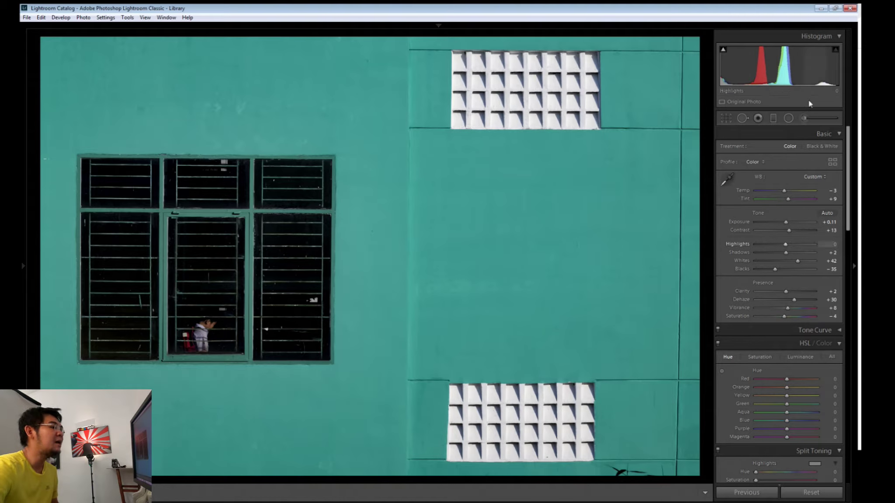
{"action": "left_click_drag", "start_coordinate": [791, 229], "coordinate": [778, 230]}
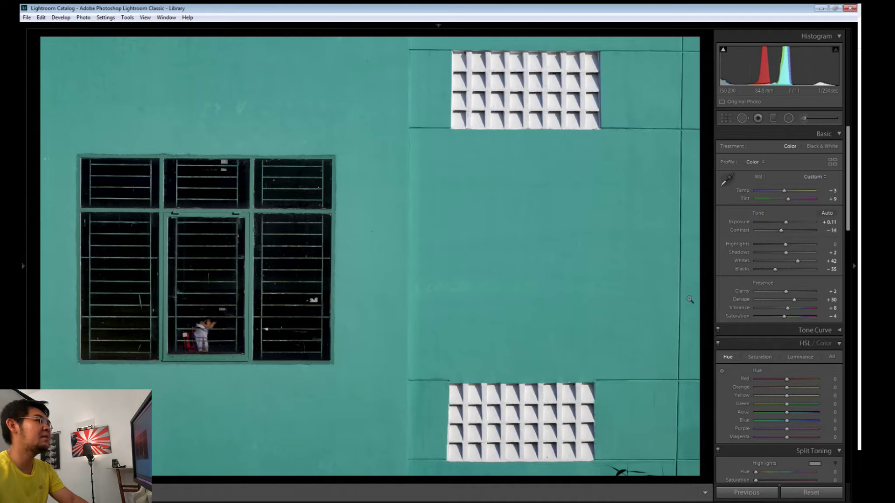
Step: Add a diagonal graduated filter rising from the lower vent block across the wall, with its temperature set to −10
{"action": "left_click", "coordinate": [774, 118]}
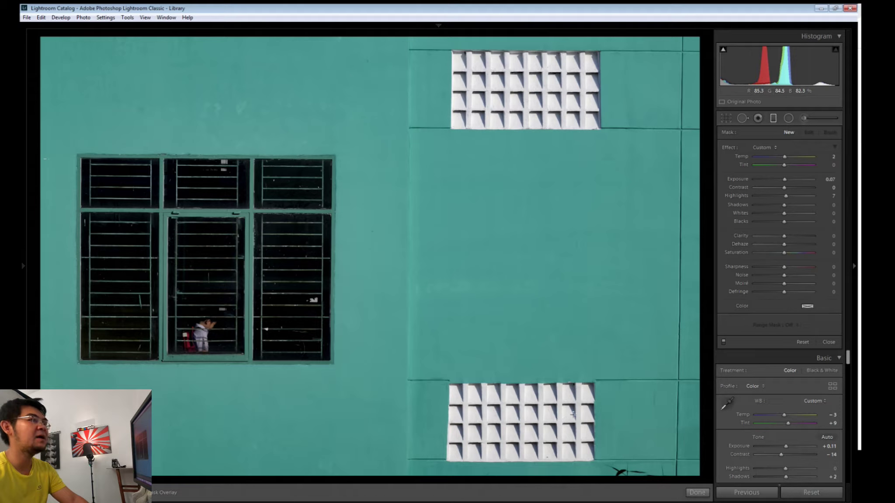
{"action": "left_click_drag", "start_coordinate": [560, 425], "coordinate": [502, 199]}
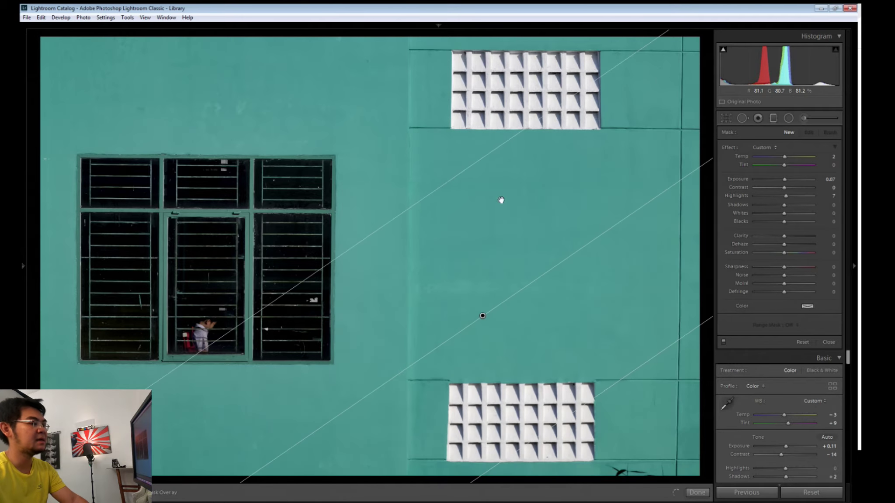
{"action": "left_click_drag", "start_coordinate": [784, 157], "coordinate": [782, 156]}
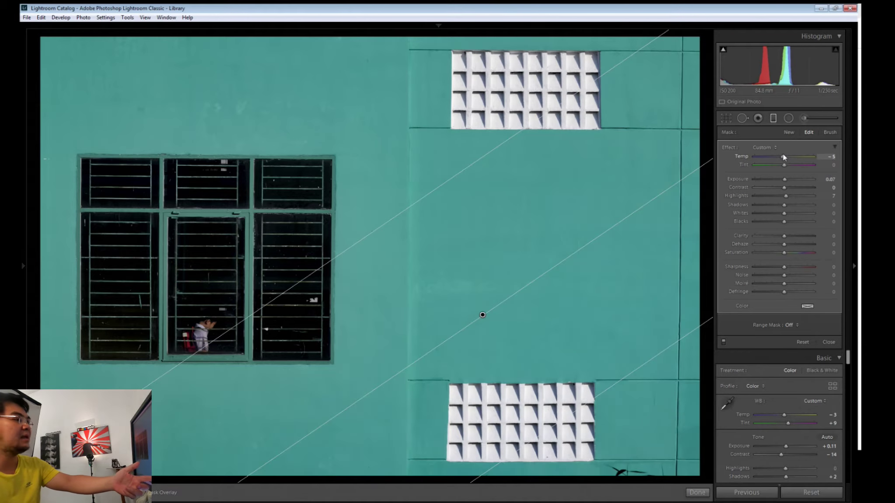
{"action": "left_click_drag", "start_coordinate": [782, 156], "coordinate": [781, 155]}
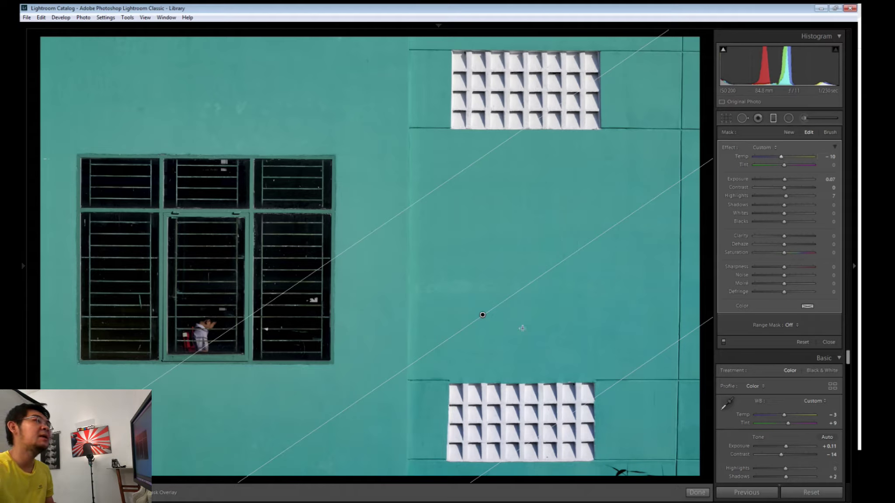
{"action": "left_click", "coordinate": [774, 117]}
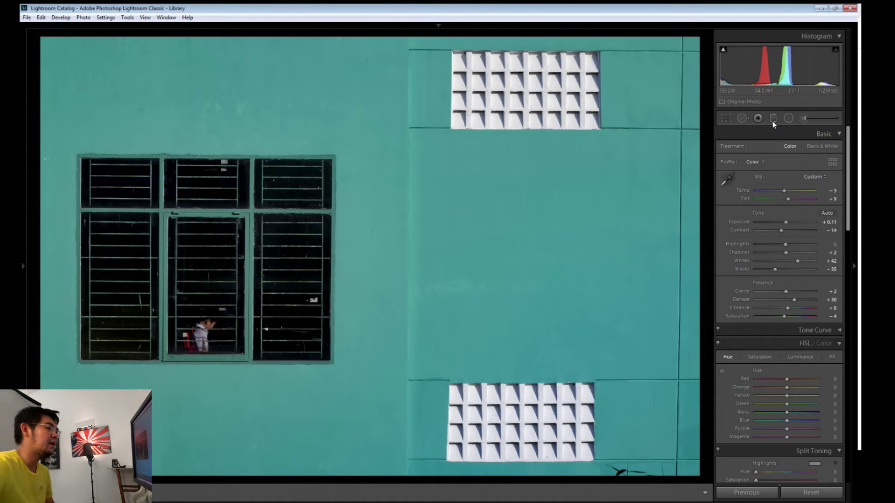
Step: Add two graduated filters, one rising through the middle of the wall and one running inward across the window
{"action": "left_click", "coordinate": [773, 122]}
{"action": "left_click_drag", "start_coordinate": [430, 356], "coordinate": [393, 184]}
{"action": "left_click_drag", "start_coordinate": [69, 184], "coordinate": [255, 185]}
Step: Start a new graduated filter with exposure 0.21 and highlights 1, and draw it diagonally inward from the right side of the wall
{"action": "left_click", "coordinate": [788, 133]}
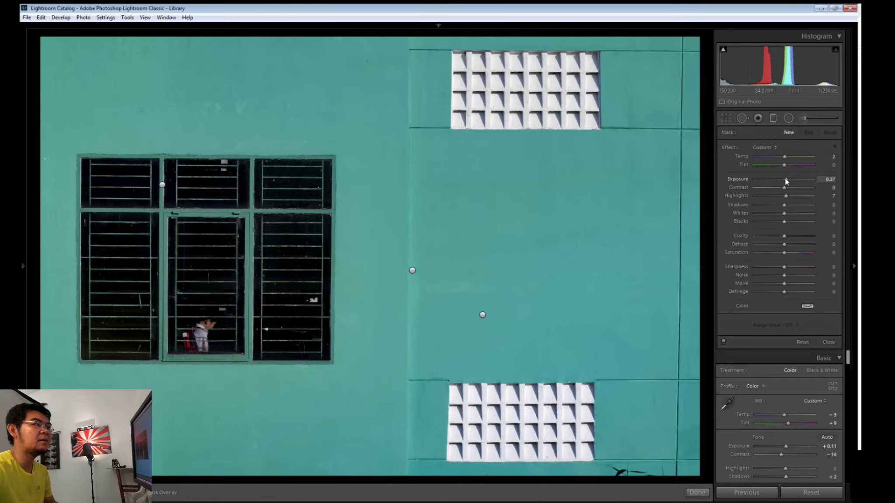
{"action": "left_click", "coordinate": [830, 196]}
{"action": "type", "text": "0"}
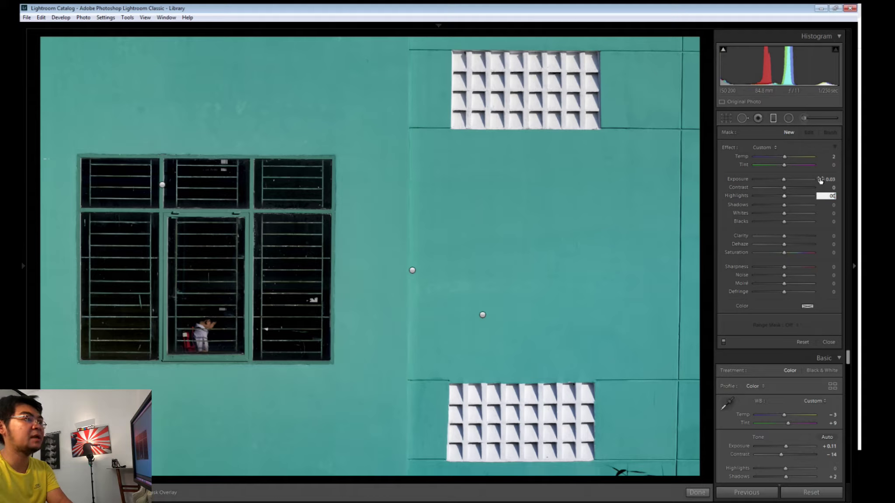
{"action": "left_click", "coordinate": [788, 180]}
{"action": "mouse_move", "coordinate": [788, 181]}
{"action": "left_mouse_down"}
{"action": "mouse_move", "coordinate": [780, 183]}
{"action": "mouse_move", "coordinate": [788, 184]}
{"action": "left_mouse_up"}
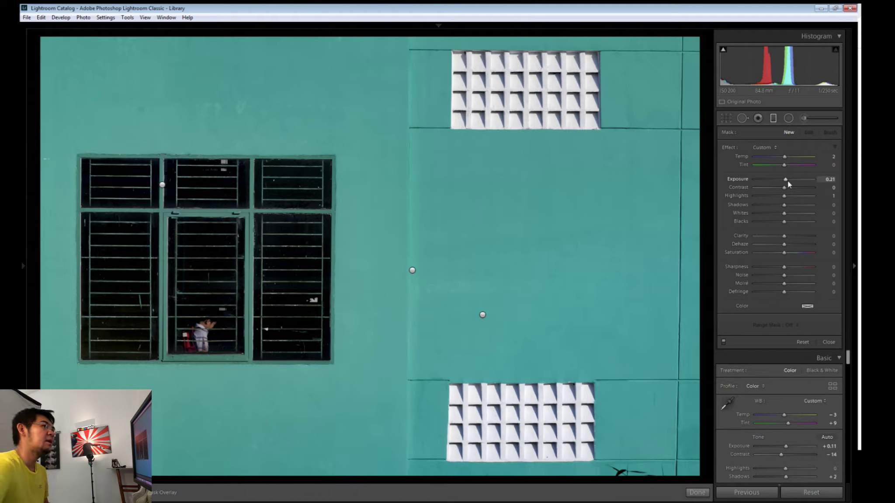
{"action": "left_click_drag", "start_coordinate": [787, 181], "coordinate": [786, 181]}
{"action": "left_click_drag", "start_coordinate": [612, 136], "coordinate": [412, 223]}
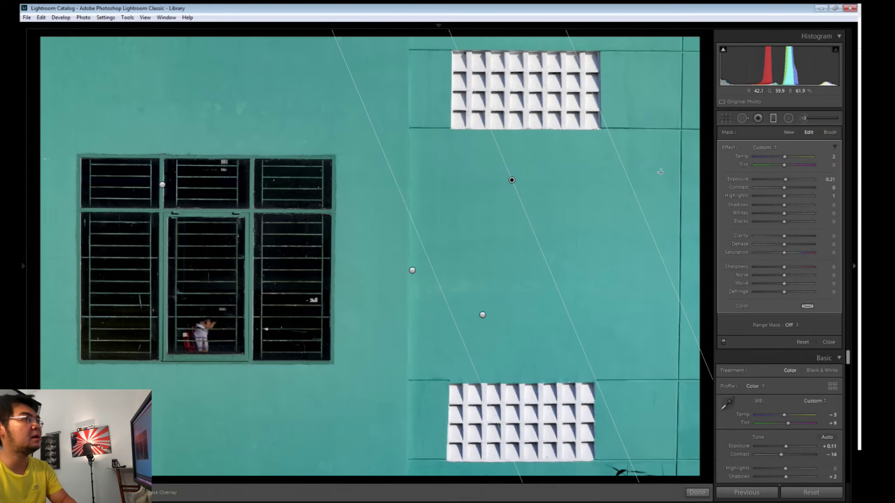
Step: Delete a trial filter on the right wall, and draw graduated filters down from above the window and up from below it
{"action": "left_click_drag", "start_coordinate": [661, 171], "coordinate": [539, 178]}
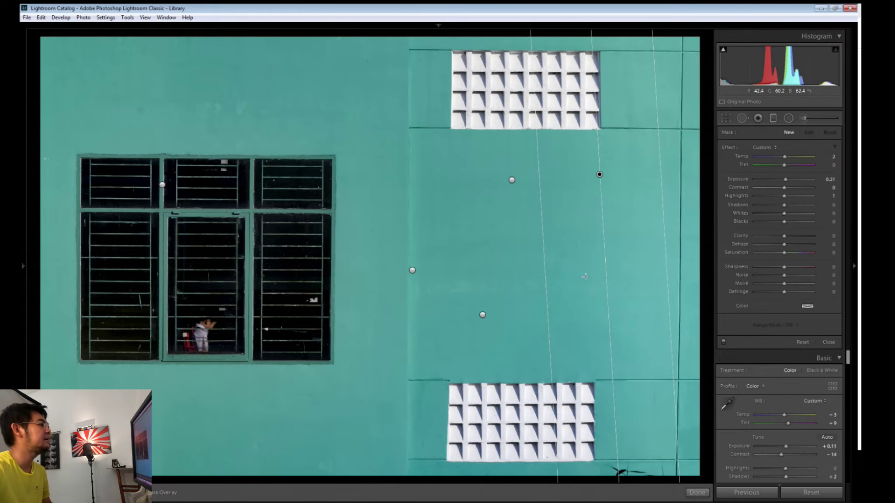
{"action": "key", "text": "Delete"}
{"action": "left_click_drag", "start_coordinate": [331, 83], "coordinate": [324, 159]}
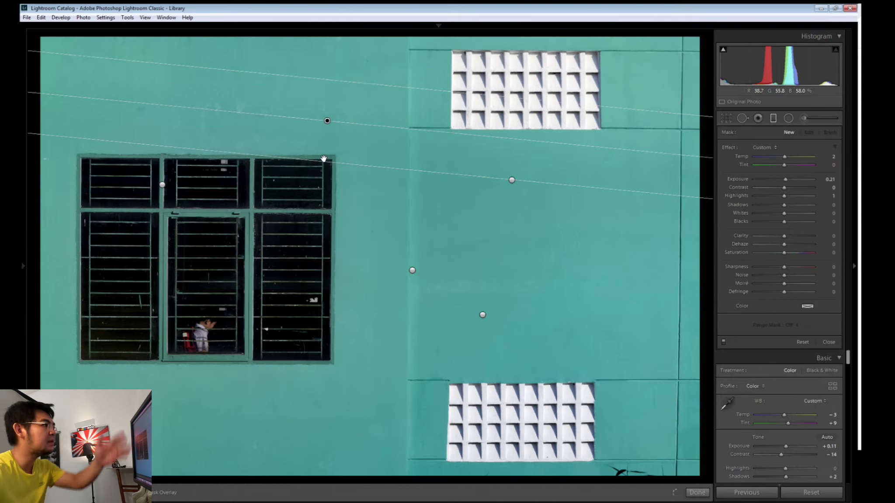
{"action": "left_click_drag", "start_coordinate": [250, 428], "coordinate": [250, 315]}
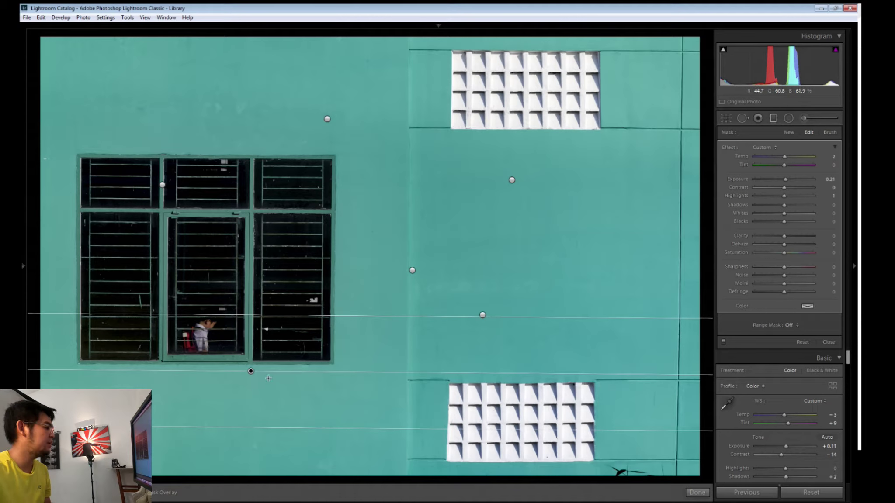
Step: Set the lower graduated filter's temperature to −1, move it below the window, narrow its transition and finish the filter editing
{"action": "left_click_drag", "start_coordinate": [251, 371], "coordinate": [283, 354]}
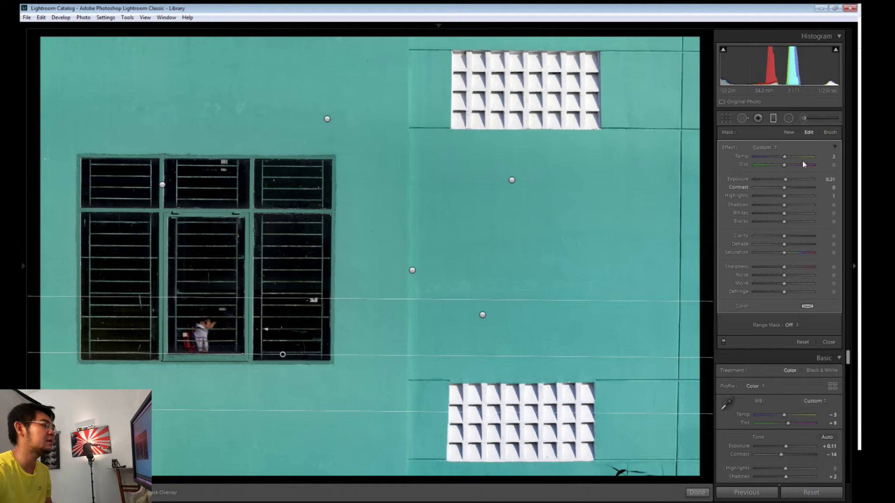
{"action": "left_click_drag", "start_coordinate": [786, 156], "coordinate": [783, 158]}
{"action": "left_click_drag", "start_coordinate": [283, 355], "coordinate": [293, 339]}
{"action": "left_click_drag", "start_coordinate": [297, 383], "coordinate": [287, 421]}
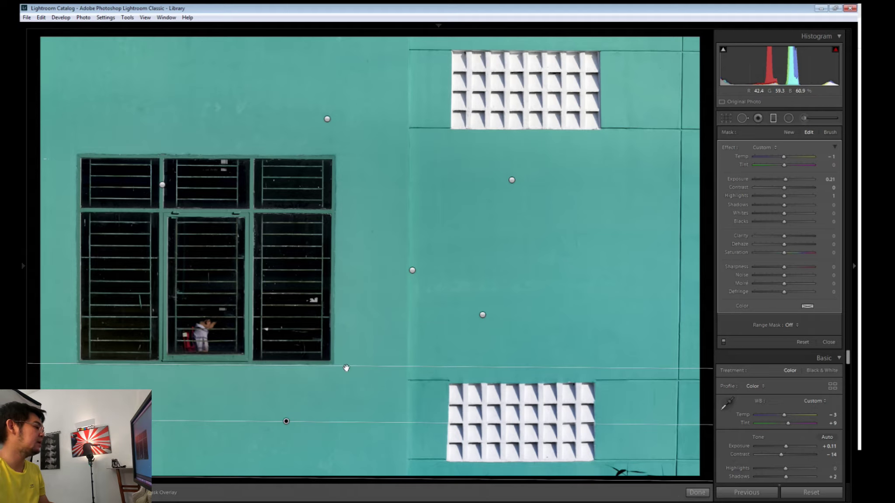
{"action": "left_click_drag", "start_coordinate": [345, 364], "coordinate": [338, 410]}
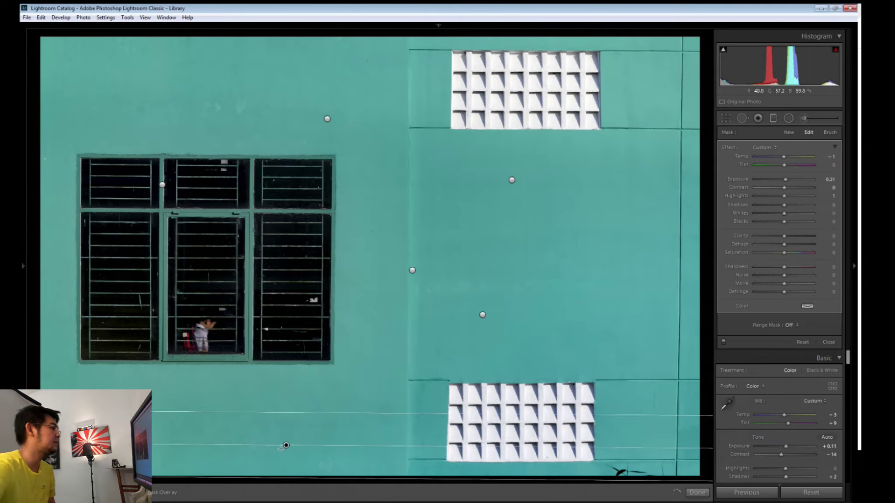
{"action": "left_click_drag", "start_coordinate": [287, 442], "coordinate": [294, 421]}
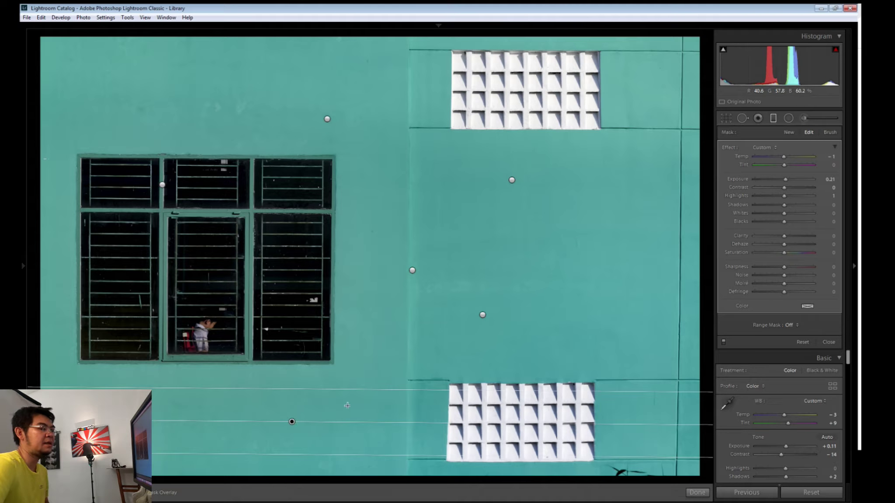
{"action": "left_click", "coordinate": [698, 492]}
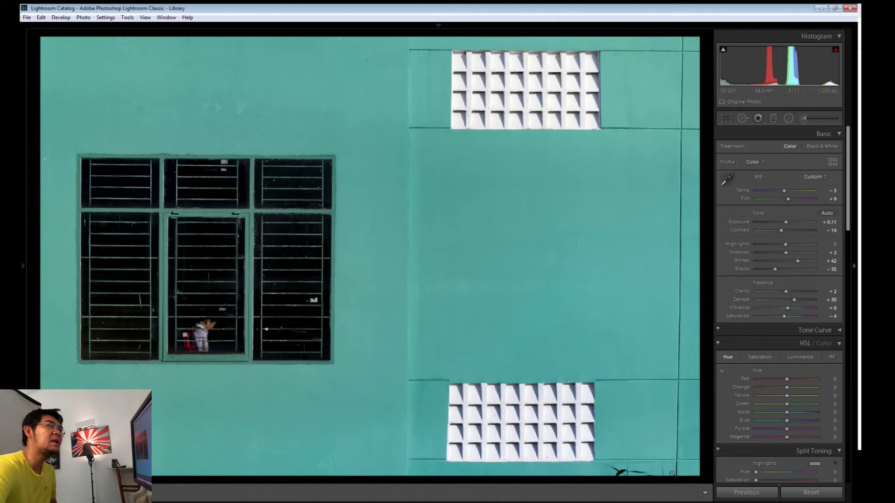
Step: Set the photo's tint to +8, and show the Spot Removal and Crop tools without applying them
{"action": "left_click", "coordinate": [742, 118]}
{"action": "key", "text": "bracketright"}
{"action": "key", "text": "bracketright"}
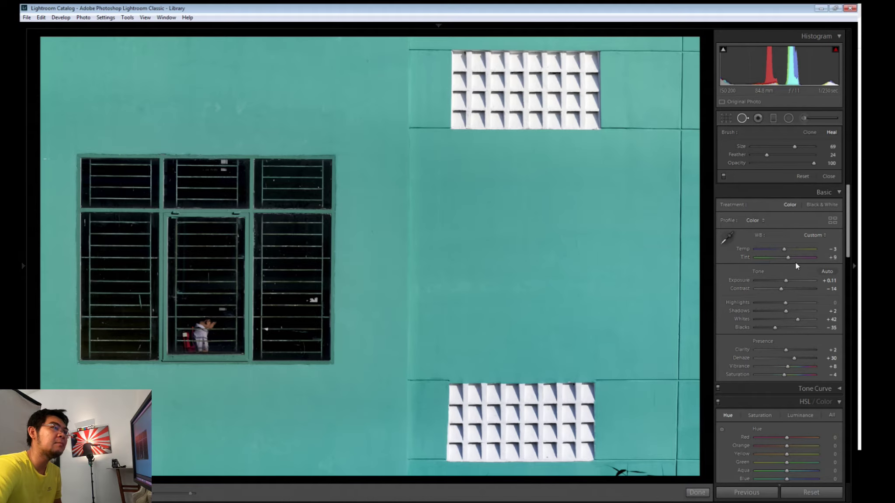
{"action": "left_click_drag", "start_coordinate": [788, 259], "coordinate": [789, 259]}
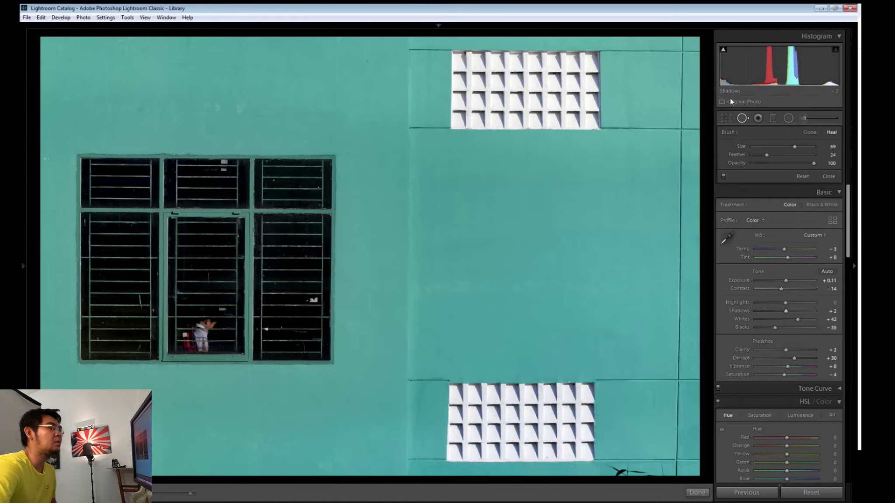
{"action": "left_click", "coordinate": [727, 118]}
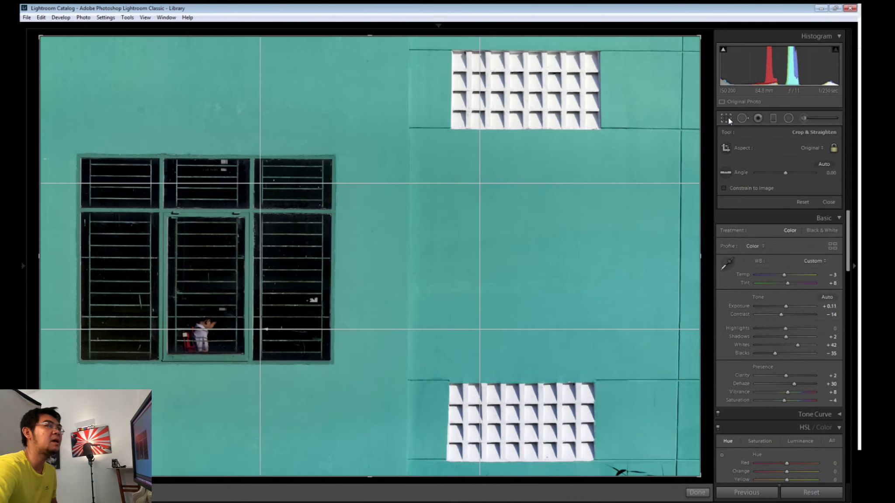
{"action": "left_click", "coordinate": [697, 493]}
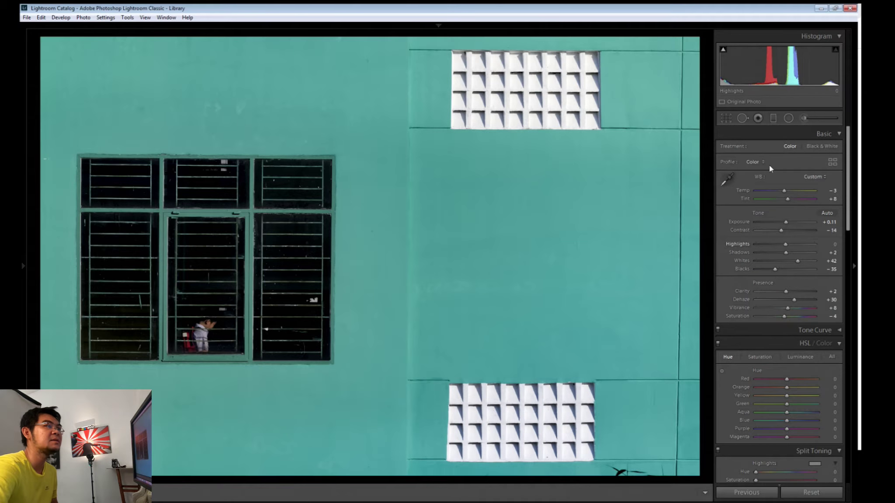
Step: Heal the dark marks along the wall's lower right edge with a size 76 Spot Removal brush, sampling from clean wall
{"action": "left_click", "coordinate": [742, 118]}
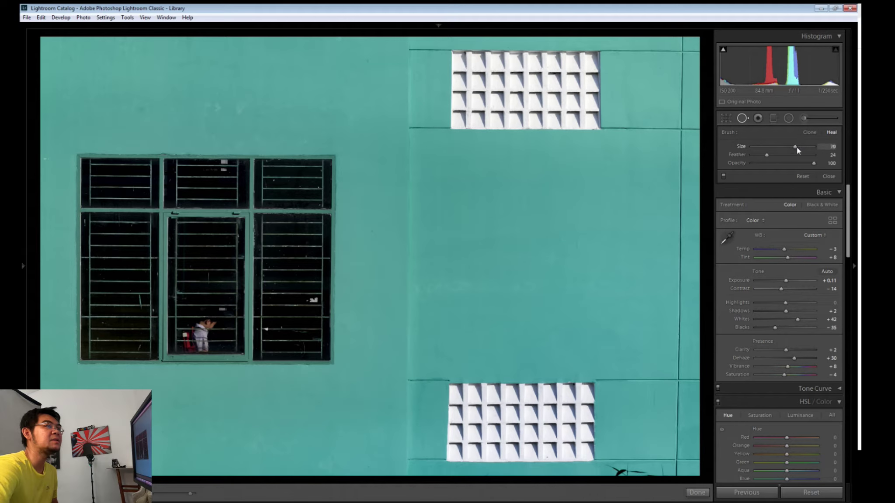
{"action": "left_click_drag", "start_coordinate": [792, 147], "coordinate": [801, 145]}
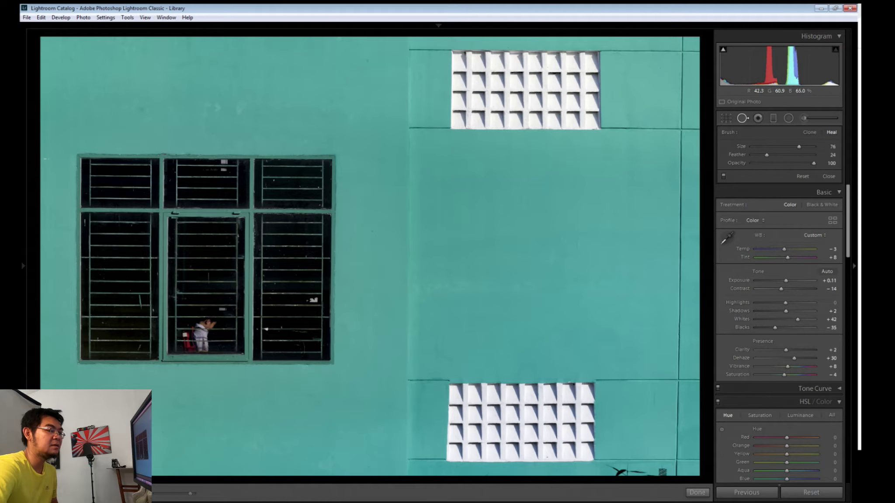
{"action": "left_click", "coordinate": [661, 472]}
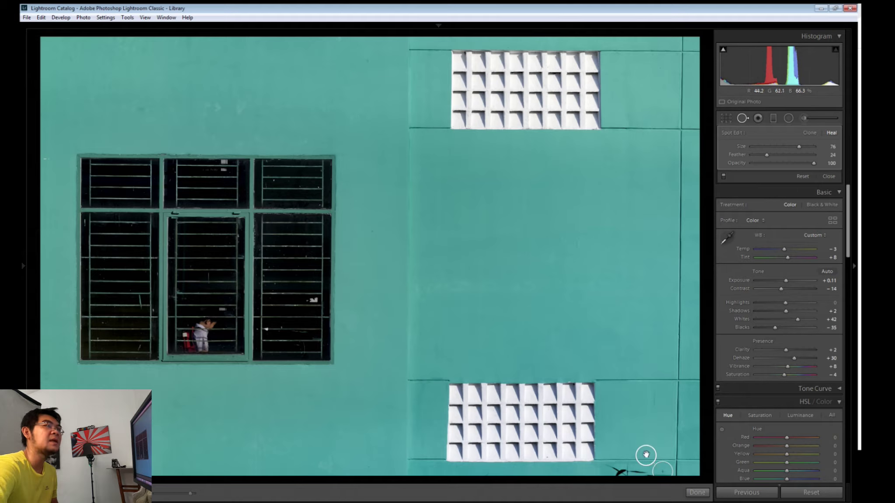
{"action": "mouse_move", "coordinate": [605, 479]}
{"action": "left_mouse_down"}
{"action": "mouse_move", "coordinate": [588, 472]}
{"action": "mouse_move", "coordinate": [583, 374]}
{"action": "mouse_move", "coordinate": [606, 330]}
{"action": "mouse_move", "coordinate": [653, 436]}
{"action": "left_mouse_up"}
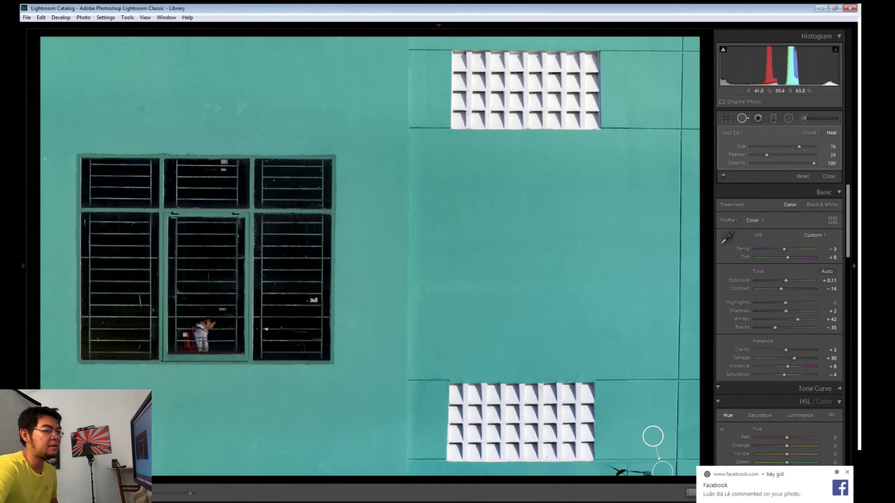
{"action": "left_click_drag", "start_coordinate": [649, 472], "coordinate": [605, 472]}
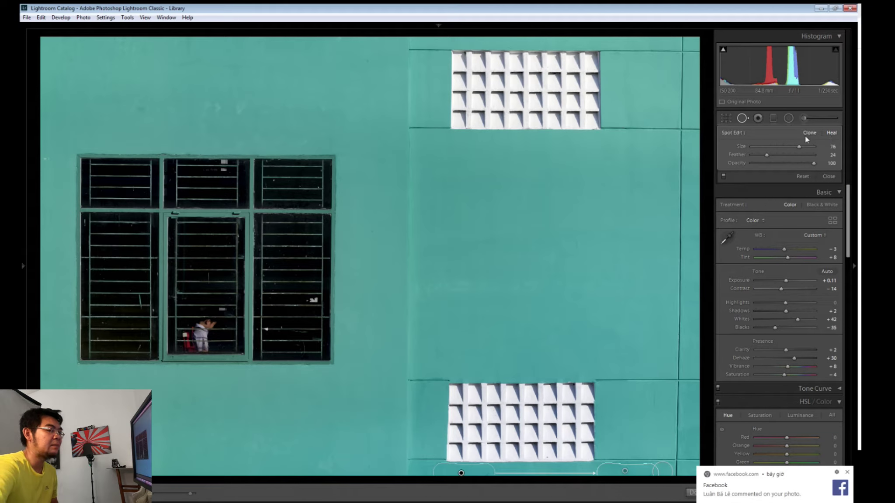
{"action": "left_click", "coordinate": [692, 493]}
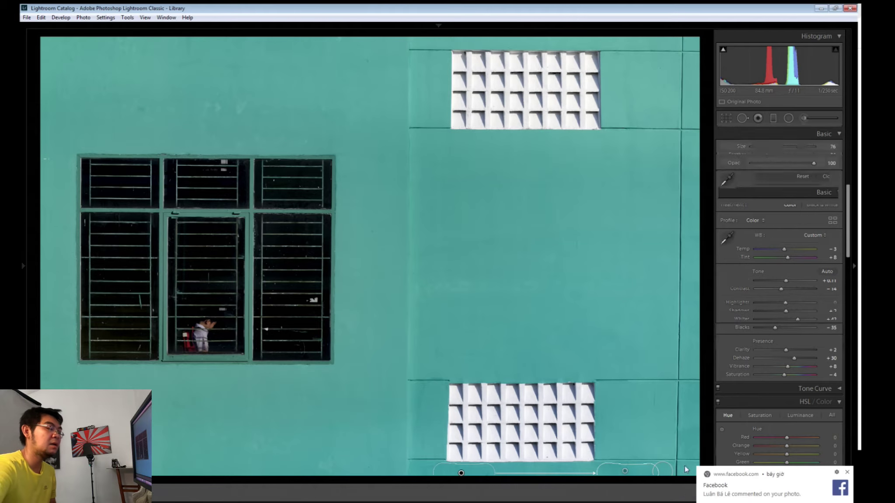
Step: Heal the dark speck in the bottom row of the lower white vent block with a size 29 brush
{"action": "left_click", "coordinate": [568, 440]}
{"action": "left_click_drag", "start_coordinate": [570, 436], "coordinate": [513, 353]}
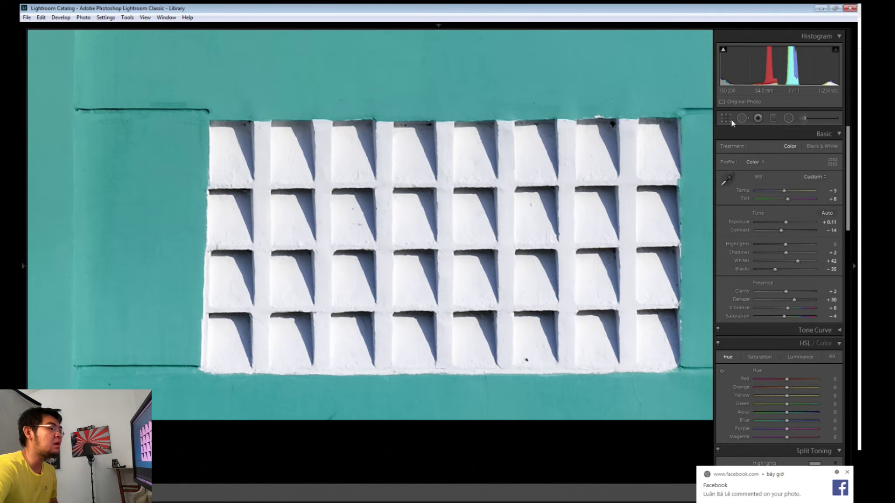
{"action": "left_click", "coordinate": [744, 119]}
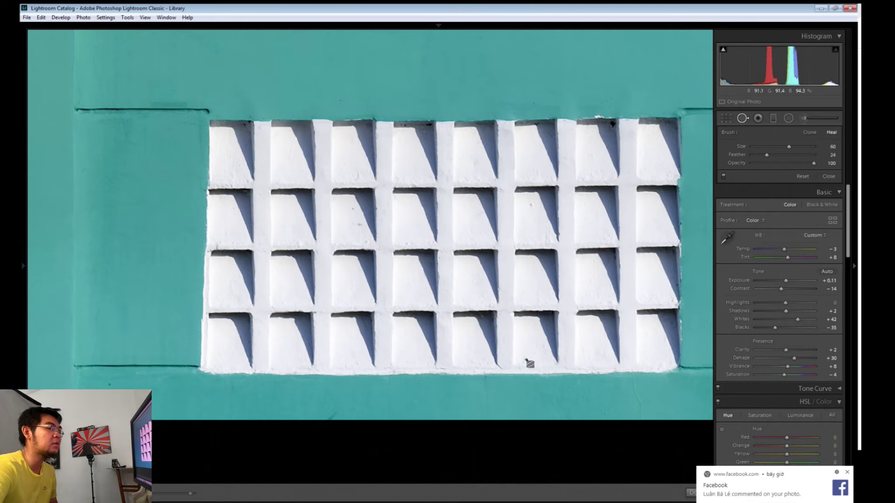
{"action": "key", "text": "q"}
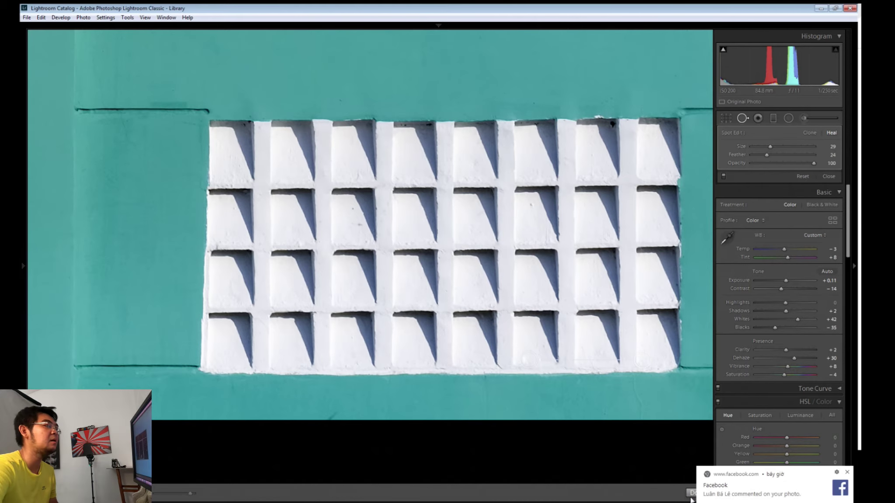
{"action": "left_click", "coordinate": [491, 384]}
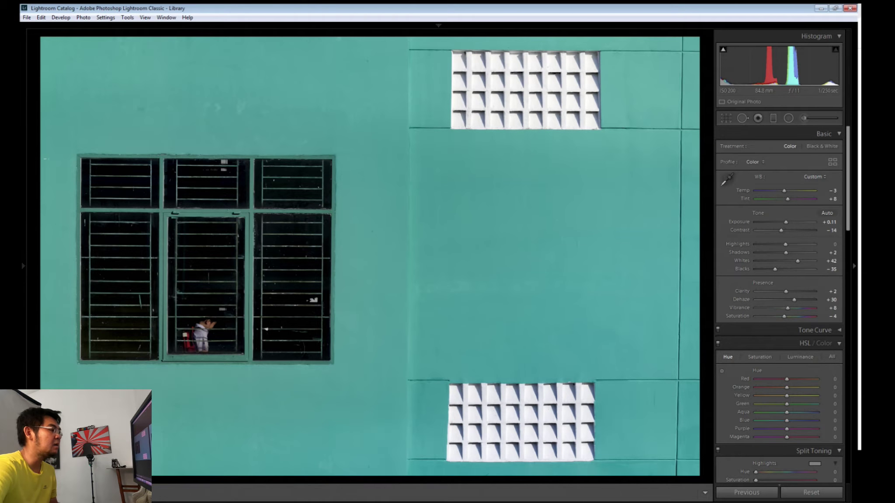
Step: Compare the retouched photo with the original side by side
{"action": "key", "text": "y"}
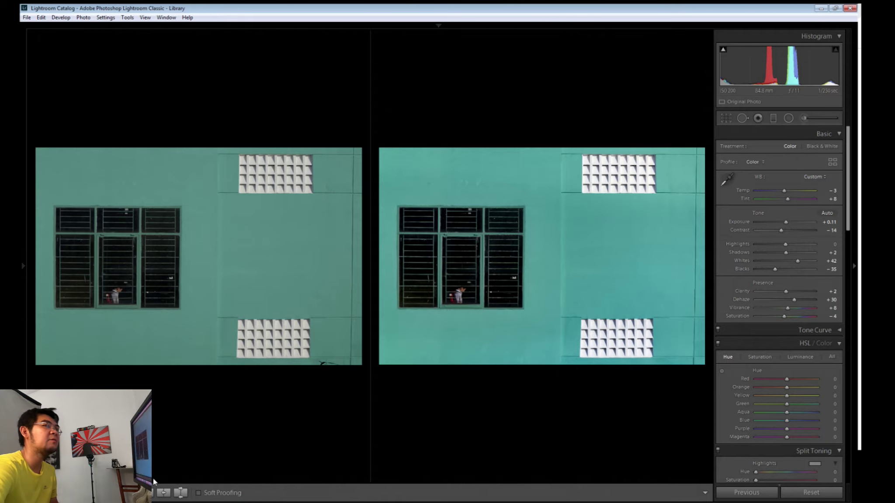
{"action": "key", "text": "y"}
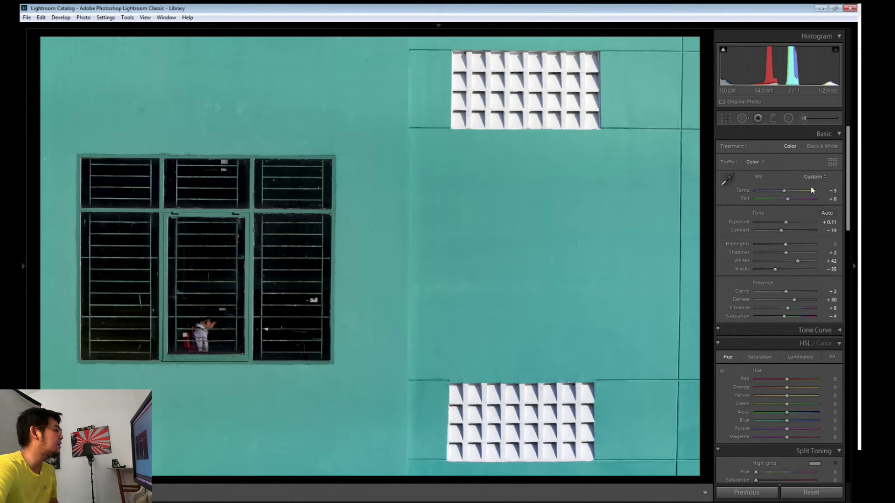
Step: Add a graduated filter over the photo's lower-left area, covering part of the window, and set its temperature to -7
{"action": "left_click", "coordinate": [773, 118]}
{"action": "left_click_drag", "start_coordinate": [98, 403], "coordinate": [504, 257]}
{"action": "left_click_drag", "start_coordinate": [788, 158], "coordinate": [785, 156]}
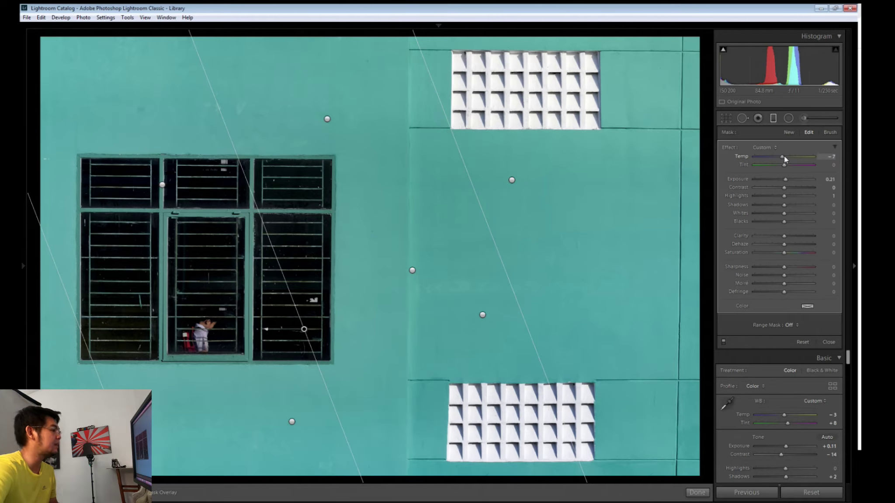
{"action": "key", "text": "ctrl+z"}
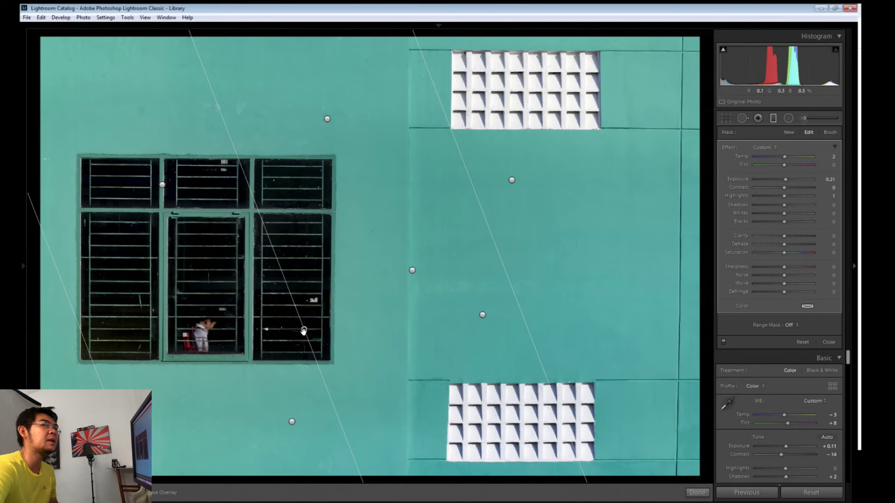
{"action": "left_click_drag", "start_coordinate": [276, 373], "coordinate": [214, 413]}
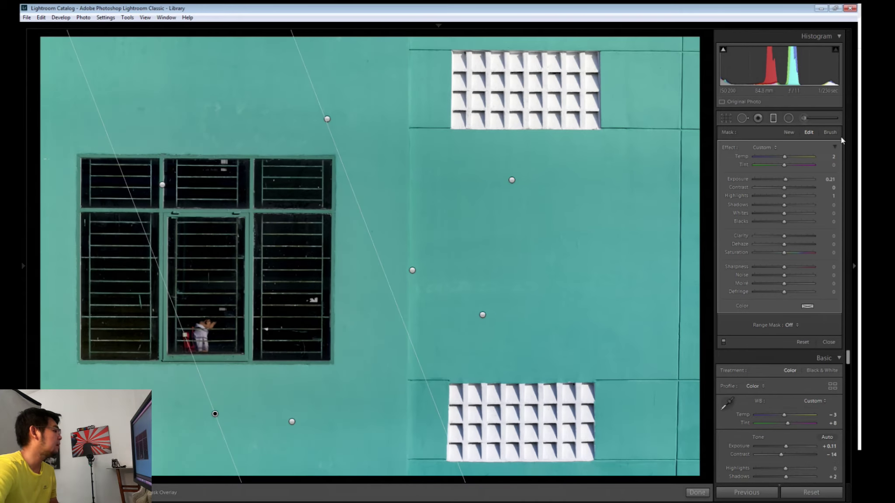
{"action": "left_click_drag", "start_coordinate": [784, 156], "coordinate": [782, 157]}
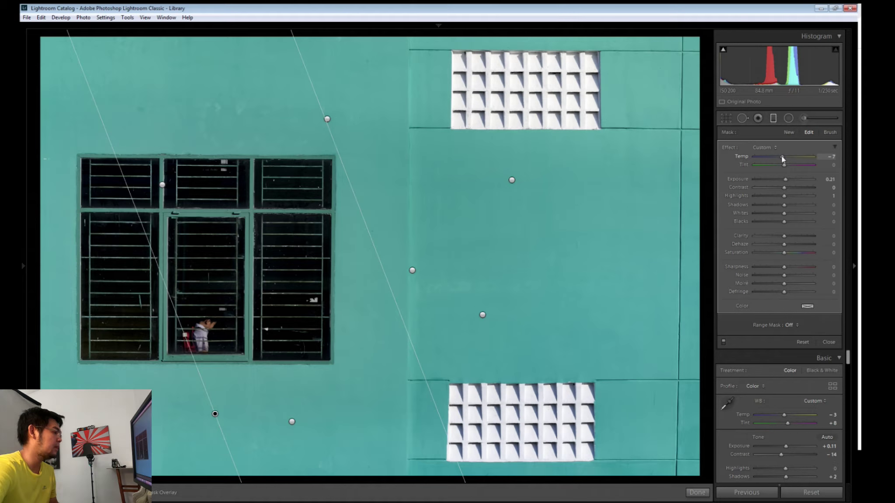
Step: Rotate the graduated filter to a shallower diagonal, centre it just below the window, and set its saturation to -8
{"action": "left_click_drag", "start_coordinate": [222, 440], "coordinate": [256, 446]}
{"action": "left_click_drag", "start_coordinate": [215, 414], "coordinate": [199, 359]}
{"action": "left_click_drag", "start_coordinate": [786, 251], "coordinate": [782, 251]}
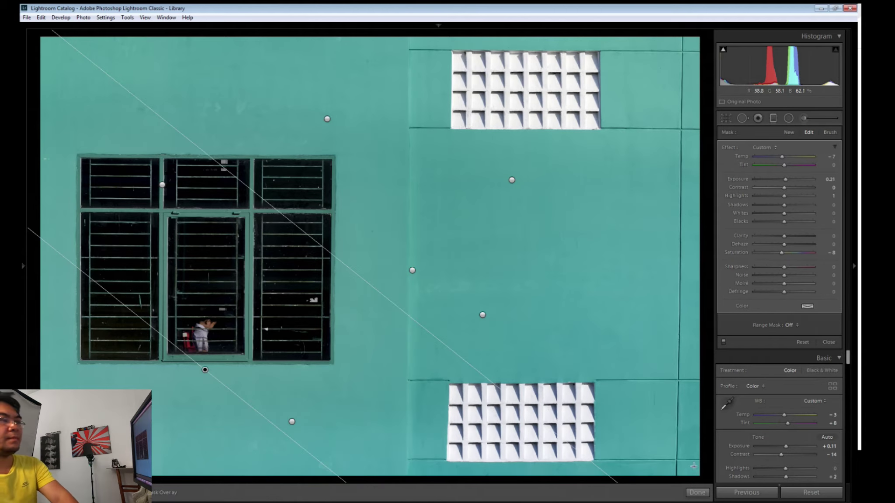
{"action": "left_click", "coordinate": [698, 493]}
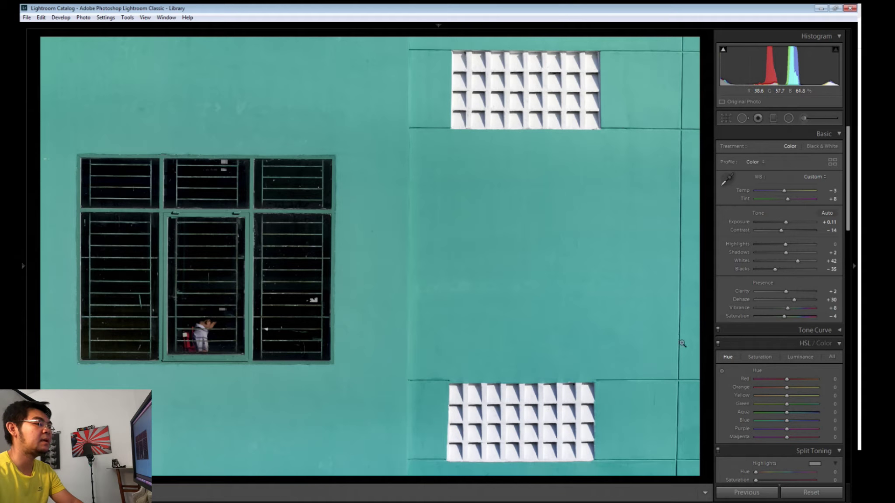
Step: Heal the marks on the wall to the right of the lower vent block with a size 38 Spot Removal brush
{"action": "left_click", "coordinate": [742, 118]}
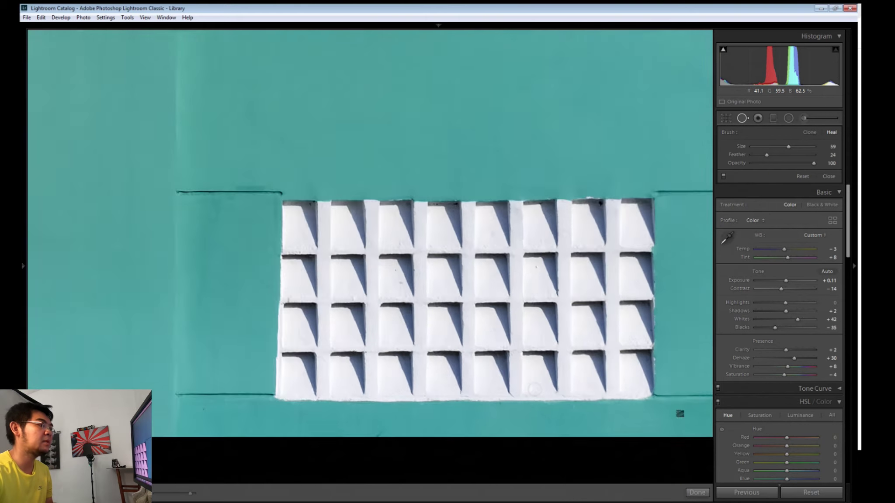
{"action": "key", "text": "z"}
{"action": "key", "text": "z"}
{"action": "key", "text": "z"}
{"action": "scroll", "coordinate": [495, 307], "scroll_direction": "down", "scroll_amount": 4}
{"action": "left_click_drag", "start_coordinate": [501, 311], "coordinate": [501, 267]}
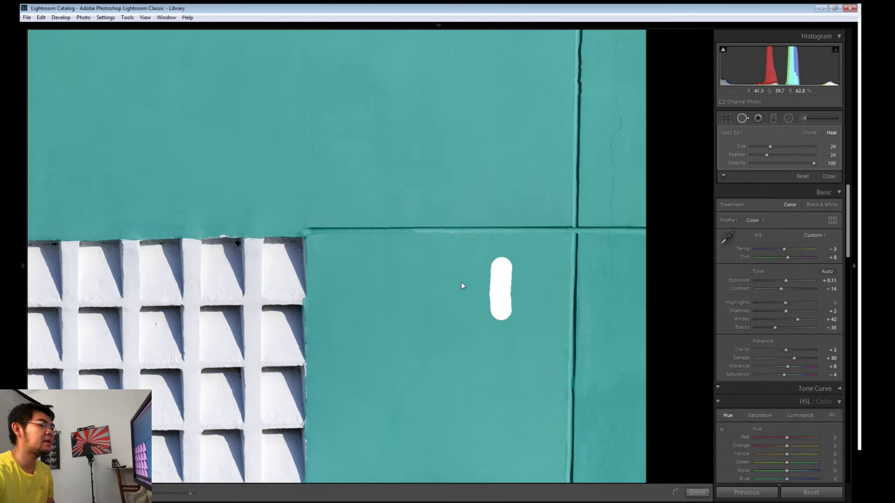
{"action": "left_click", "coordinate": [455, 274]}
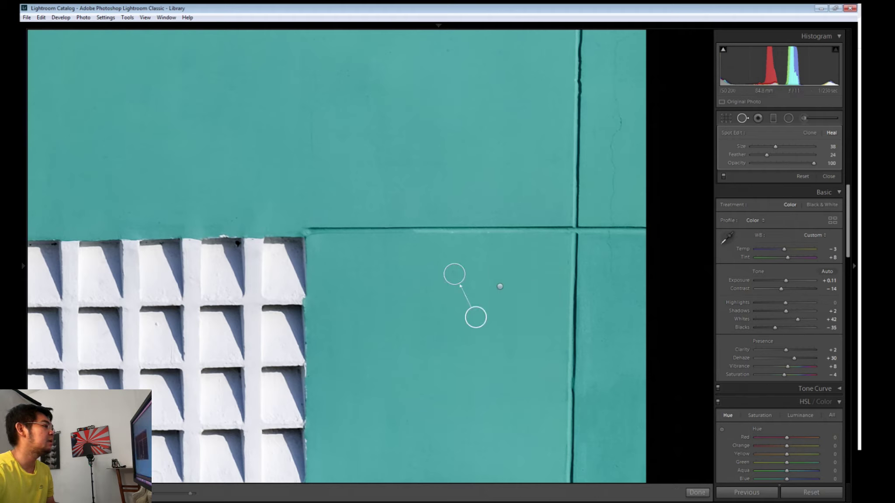
{"action": "key", "text": "q"}
{"action": "key", "text": "z"}
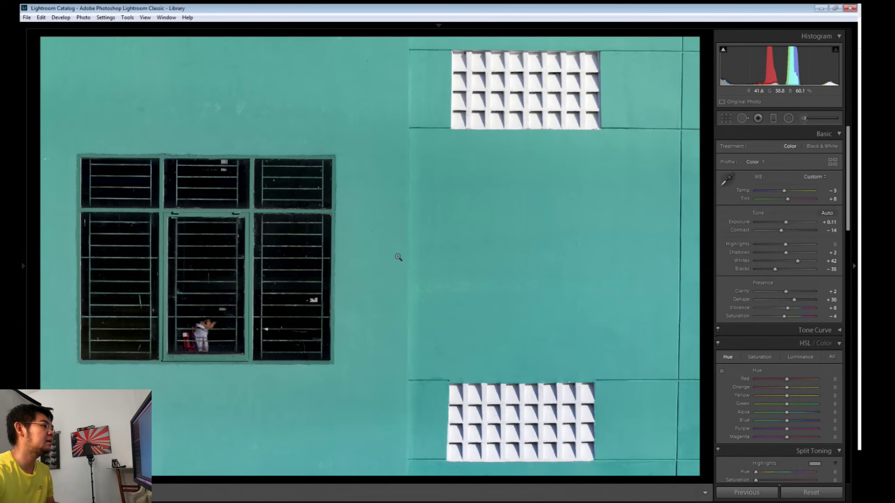
Step: Heal the dark specks on the wall between the window and the vertical wall edge with a size 38 brush
{"action": "left_click", "coordinate": [398, 260]}
{"action": "left_click", "coordinate": [742, 118]}
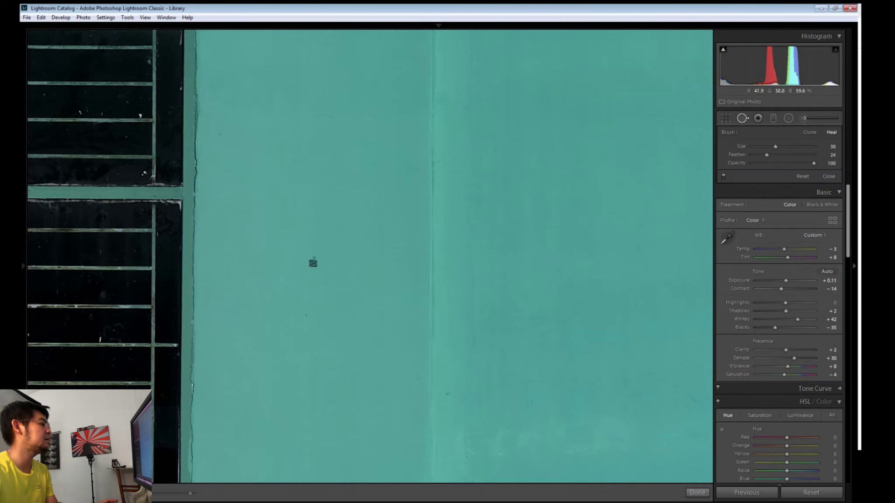
{"action": "left_click", "coordinate": [316, 258]}
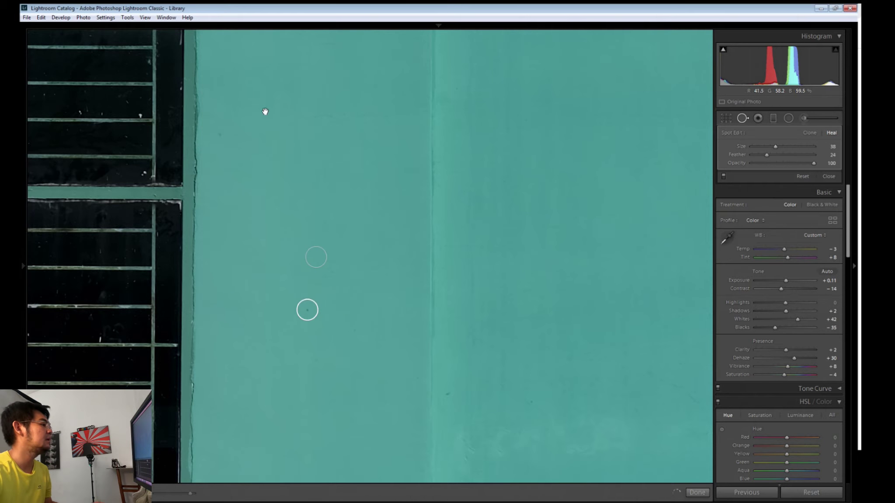
Step: Heal the two dark specks on the wall just above the window with a size 19 brush
{"action": "left_click_drag", "start_coordinate": [263, 109], "coordinate": [476, 379]}
{"action": "left_click_drag", "start_coordinate": [95, 179], "coordinate": [356, 232]}
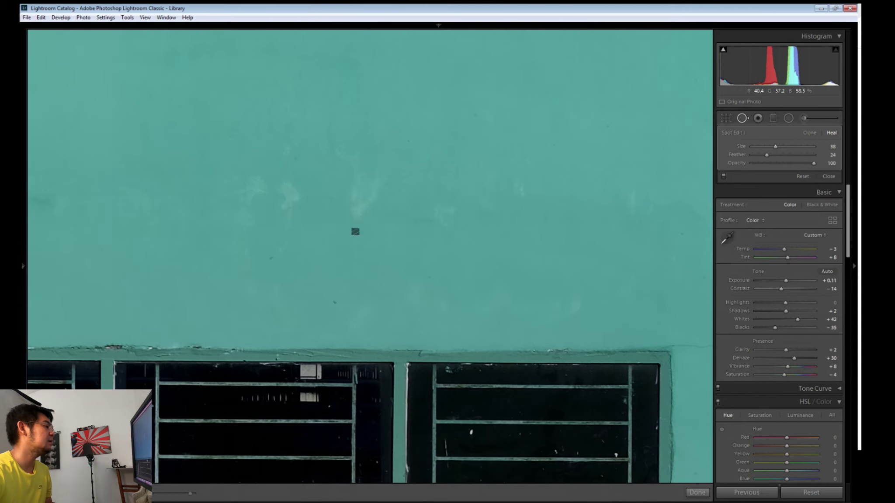
{"action": "scroll", "coordinate": [274, 259], "scroll_direction": "down", "scroll_amount": 5}
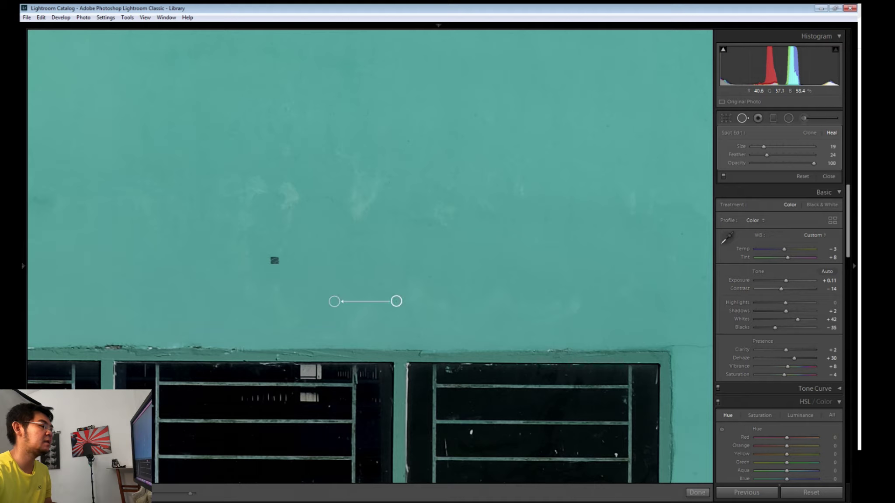
{"action": "left_click", "coordinate": [274, 260]}
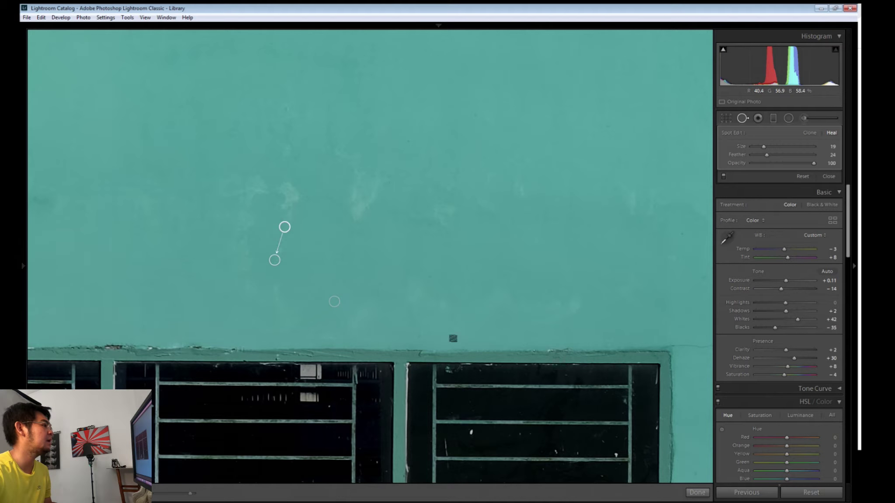
{"action": "left_click", "coordinate": [698, 492]}
Step: Heal two small white specks between the bars of the right window pane with a size 19 brush
{"action": "left_click", "coordinate": [250, 205]}
{"action": "left_click", "coordinate": [203, 282]}
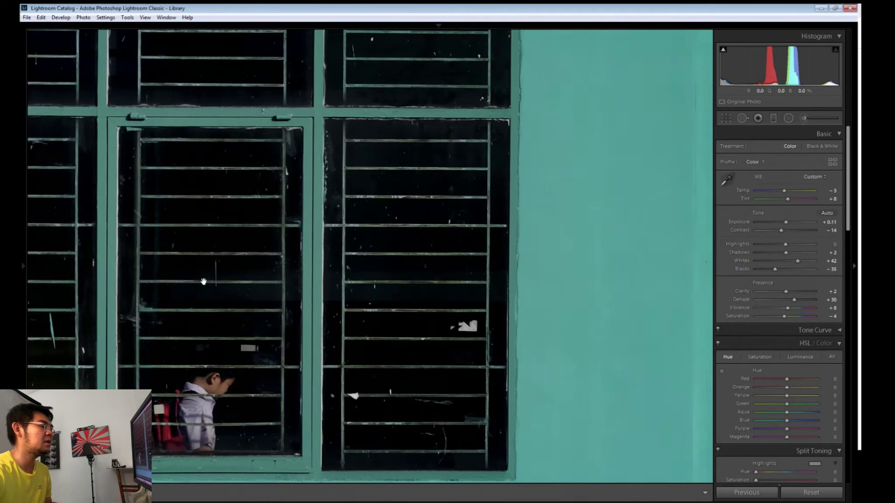
{"action": "left_click_drag", "start_coordinate": [391, 319], "coordinate": [393, 334]}
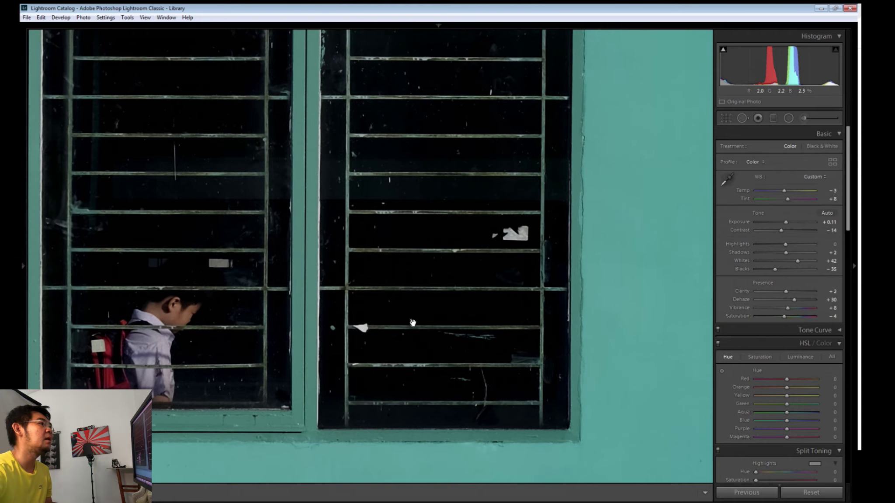
{"action": "left_click", "coordinate": [742, 118]}
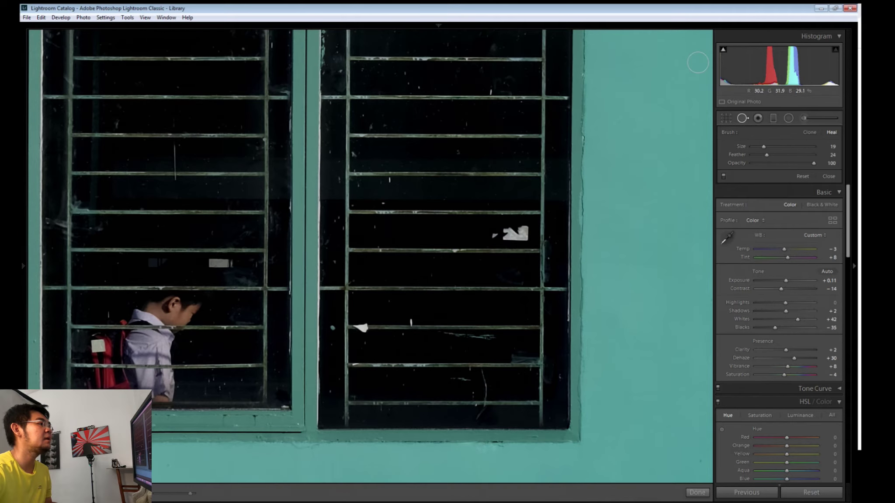
{"action": "left_click", "coordinate": [490, 91]}
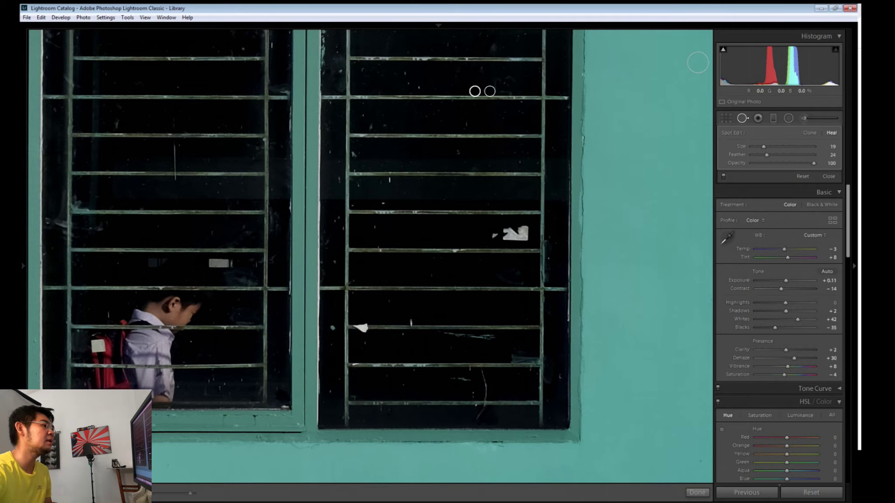
{"action": "left_click", "coordinate": [409, 321]}
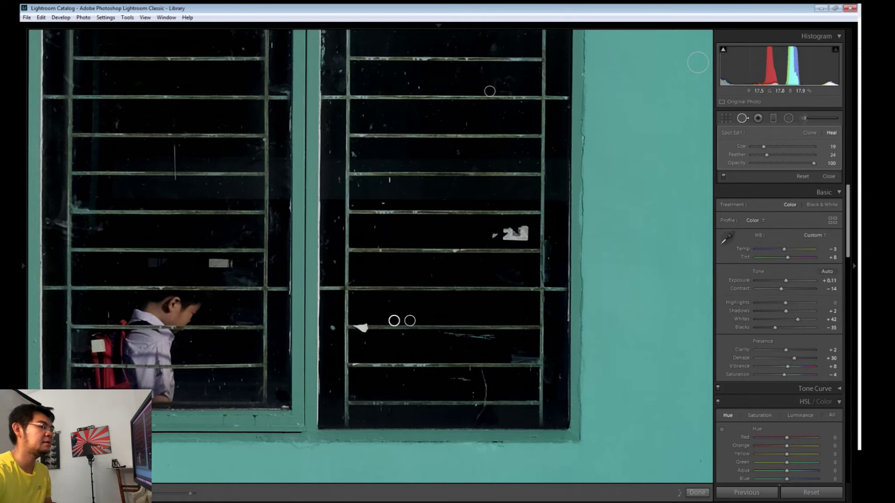
{"action": "left_click", "coordinate": [697, 492]}
{"action": "left_click", "coordinate": [526, 406]}
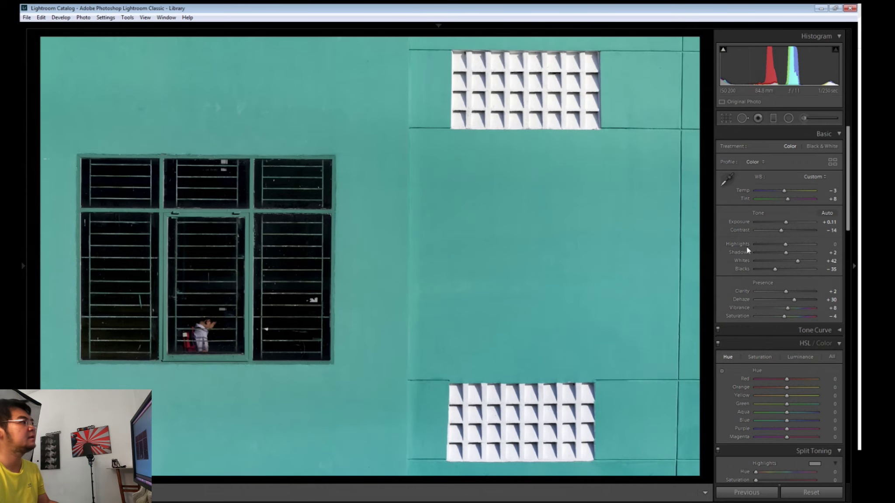
Step: Set the photo's highlights to -8 and contrast to -5, and heal the patches above the window with a size 76 brush
{"action": "left_click_drag", "start_coordinate": [785, 247], "coordinate": [783, 246]}
{"action": "left_click", "coordinate": [742, 118]}
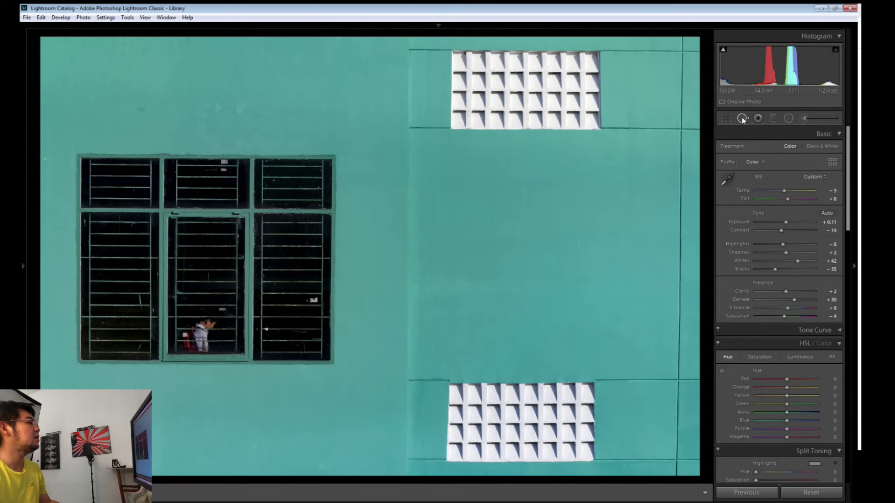
{"action": "left_click_drag", "start_coordinate": [211, 100], "coordinate": [211, 131]}
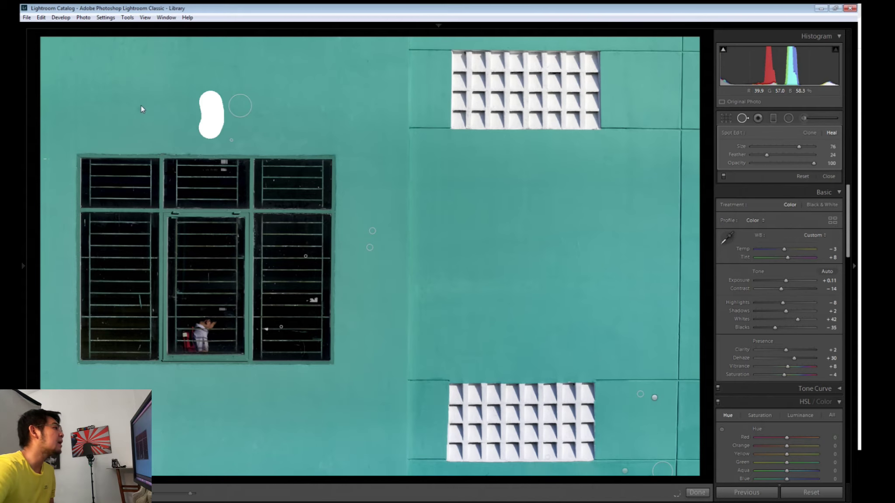
{"action": "left_click", "coordinate": [140, 105]}
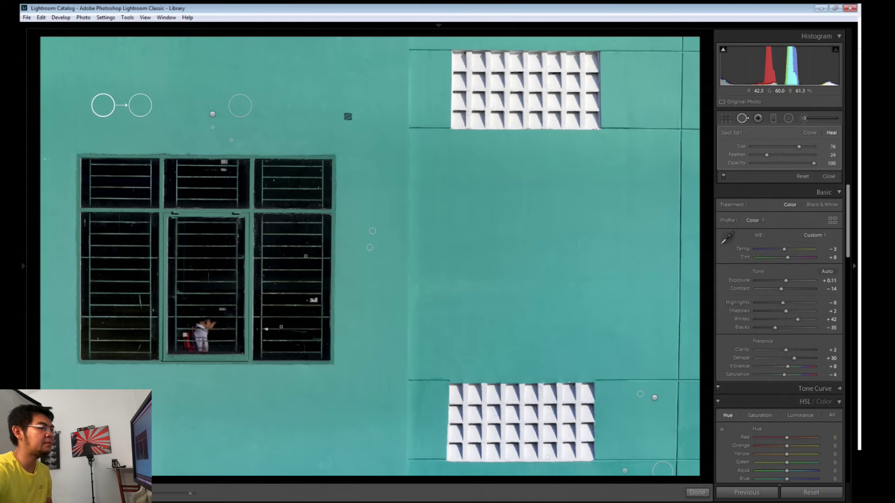
{"action": "left_click_drag", "start_coordinate": [347, 115], "coordinate": [301, 95]}
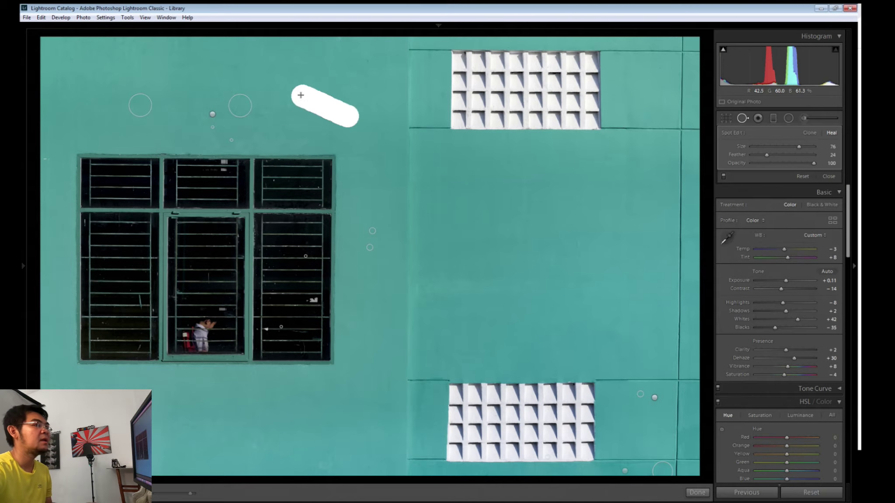
{"action": "left_click", "coordinate": [697, 493]}
{"action": "left_click_drag", "start_coordinate": [780, 230], "coordinate": [785, 231]}
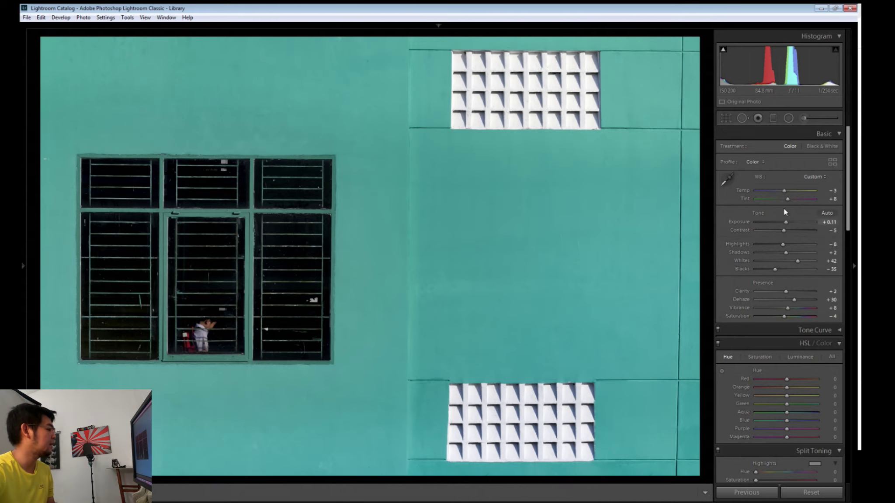
Step: Add an inverted radial filter around the boy in the window with exposure 0.41, clarity 36 and dehaze 4
{"action": "left_click", "coordinate": [774, 119]}
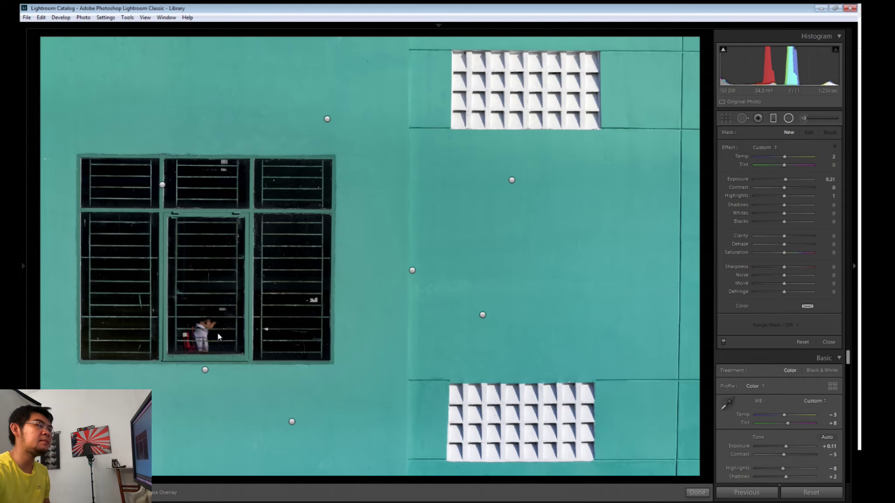
{"action": "left_click_drag", "start_coordinate": [204, 335], "coordinate": [230, 363]}
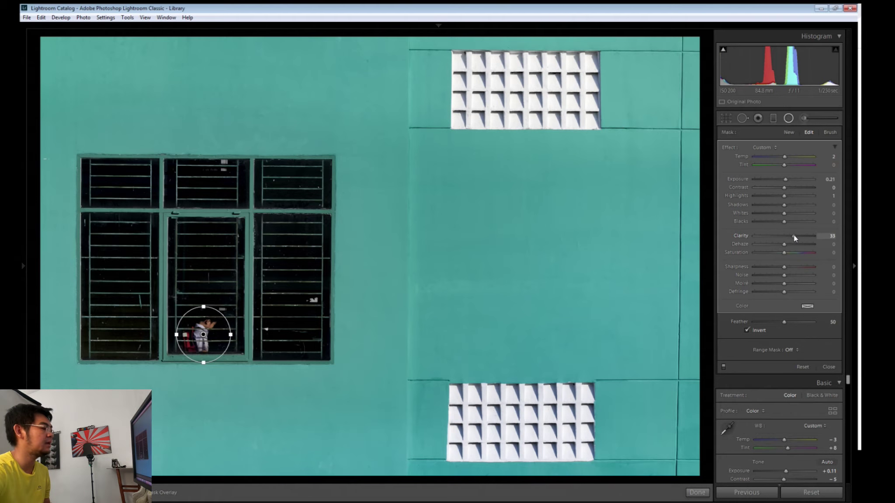
{"action": "left_click_drag", "start_coordinate": [794, 235], "coordinate": [785, 244]}
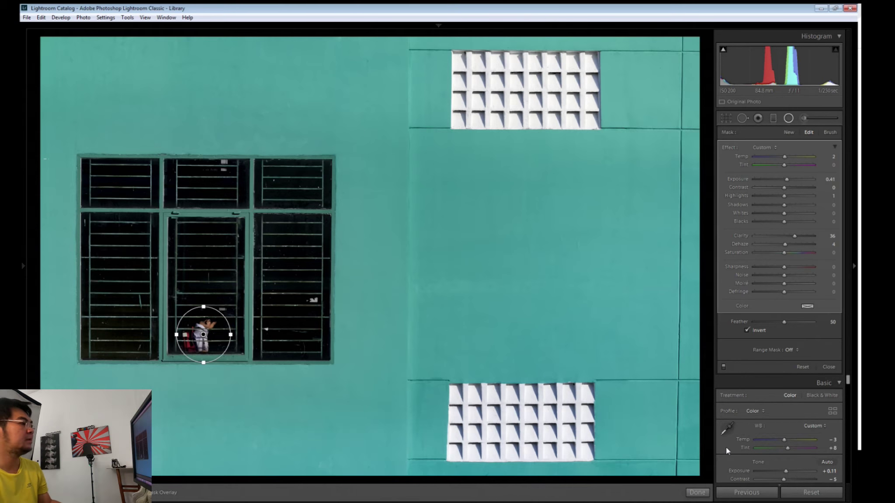
{"action": "left_click", "coordinate": [697, 492]}
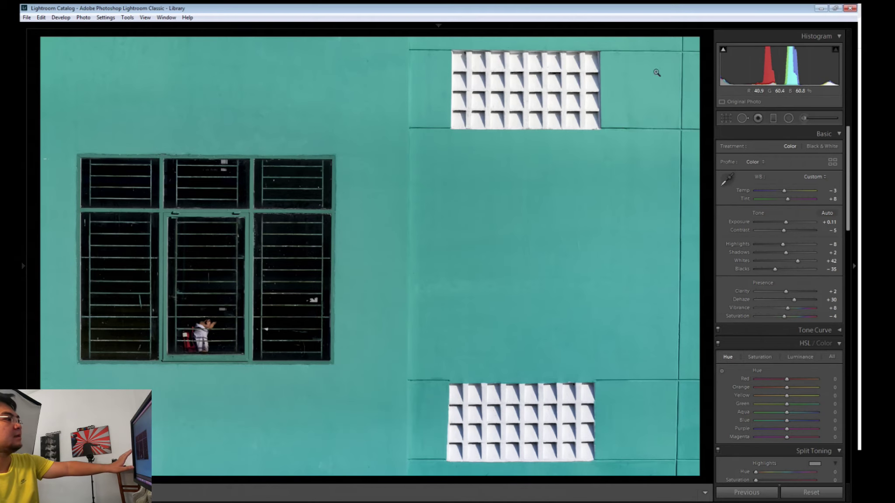
Step: Add an inverted radial filter over the whole dark window with exposure 0.21 and shadows 5, reaching onto the surrounding wall
{"action": "left_click", "coordinate": [788, 118]}
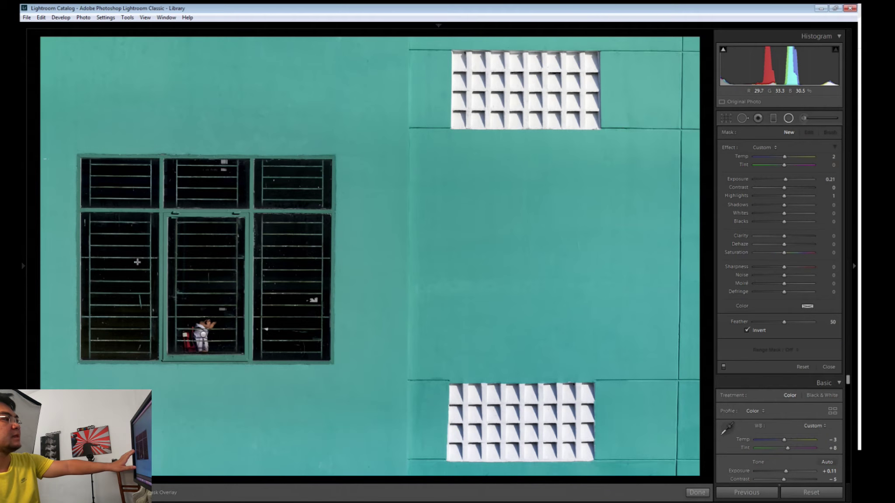
{"action": "left_click_drag", "start_coordinate": [126, 209], "coordinate": [408, 457]}
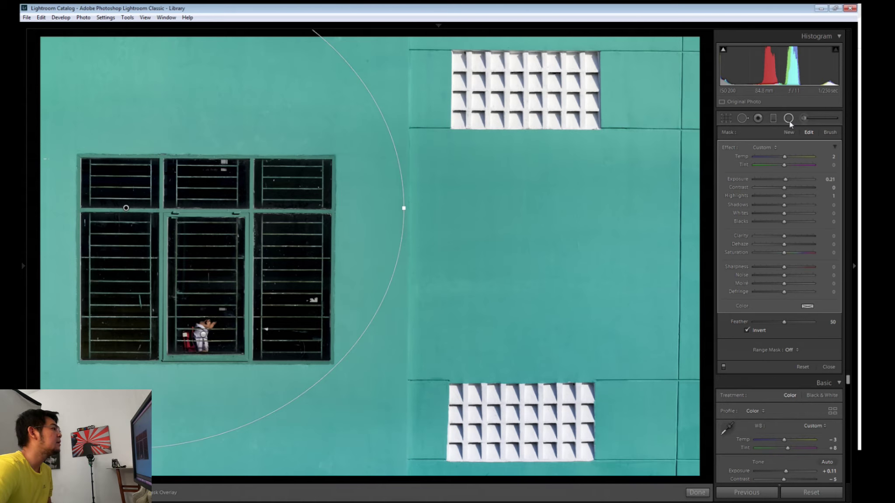
{"action": "left_click_drag", "start_coordinate": [788, 156], "coordinate": [785, 157]}
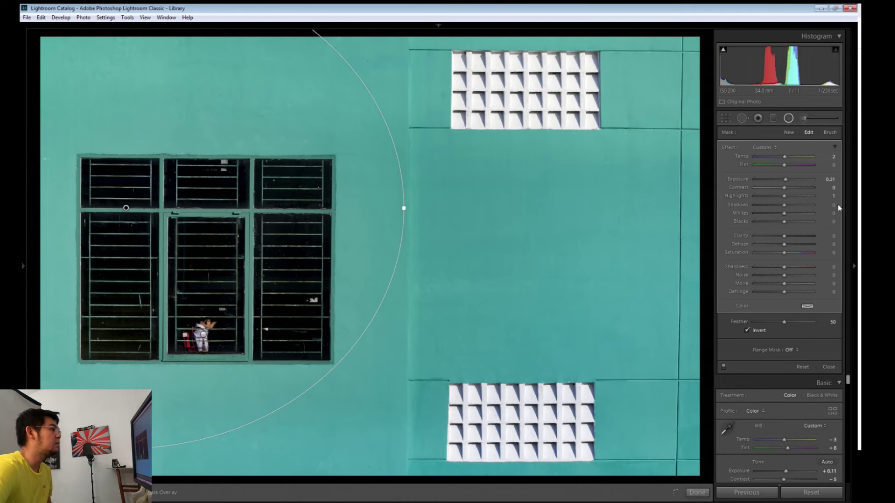
{"action": "left_click_drag", "start_coordinate": [785, 206], "coordinate": [785, 206]}
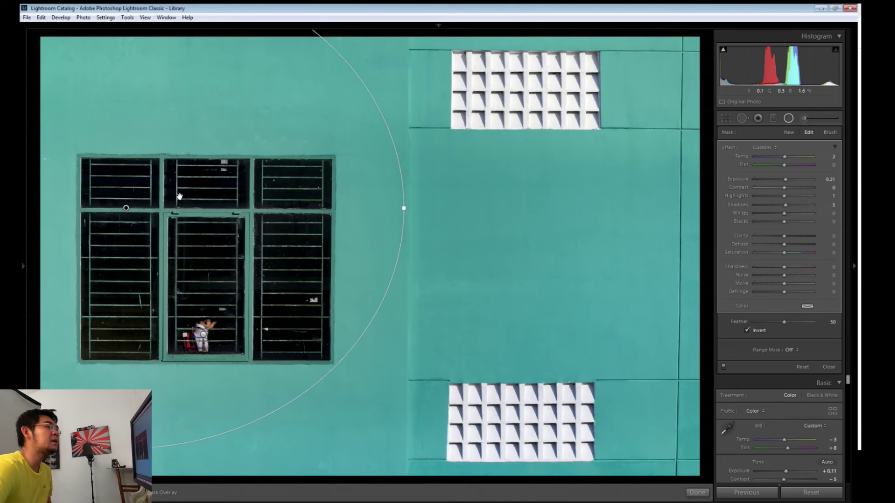
{"action": "left_click_drag", "start_coordinate": [126, 208], "coordinate": [212, 237]}
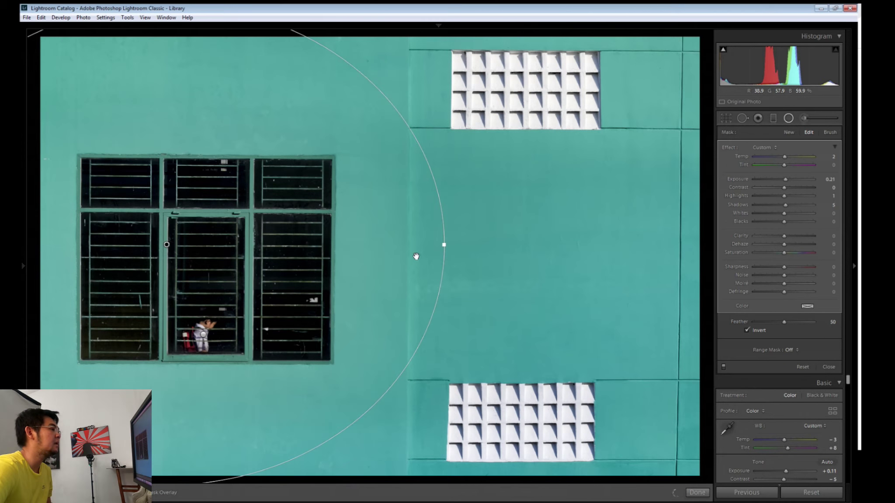
{"action": "left_click_drag", "start_coordinate": [433, 244], "coordinate": [428, 245]}
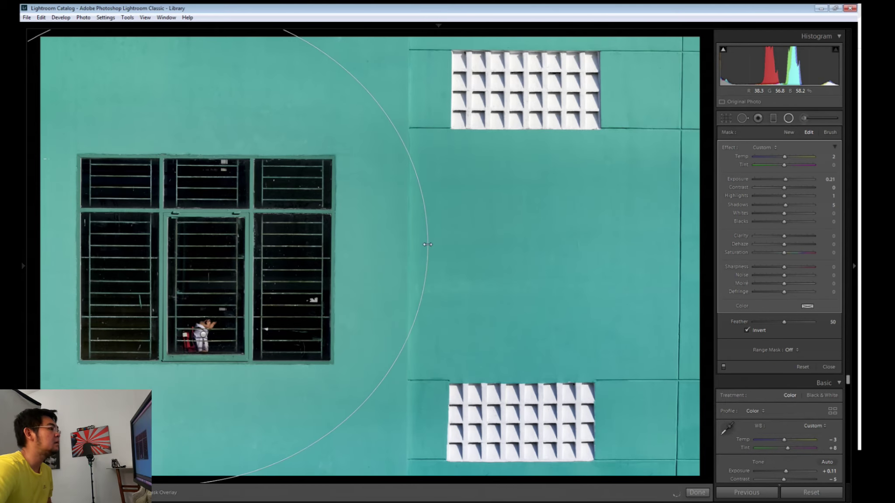
Step: Set the window's radial filter to temp -4 and highlights -14, and finish the filter
{"action": "left_click_drag", "start_coordinate": [781, 157], "coordinate": [780, 157]}
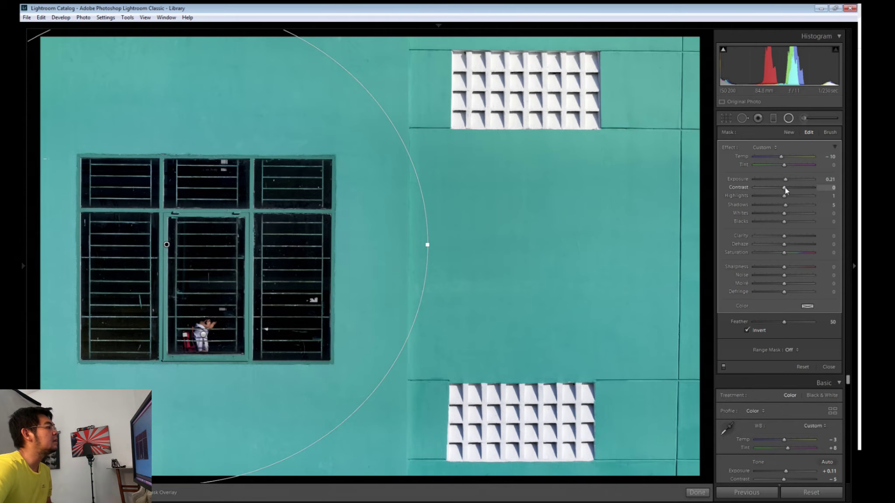
{"action": "left_click_drag", "start_coordinate": [786, 201], "coordinate": [781, 200]}
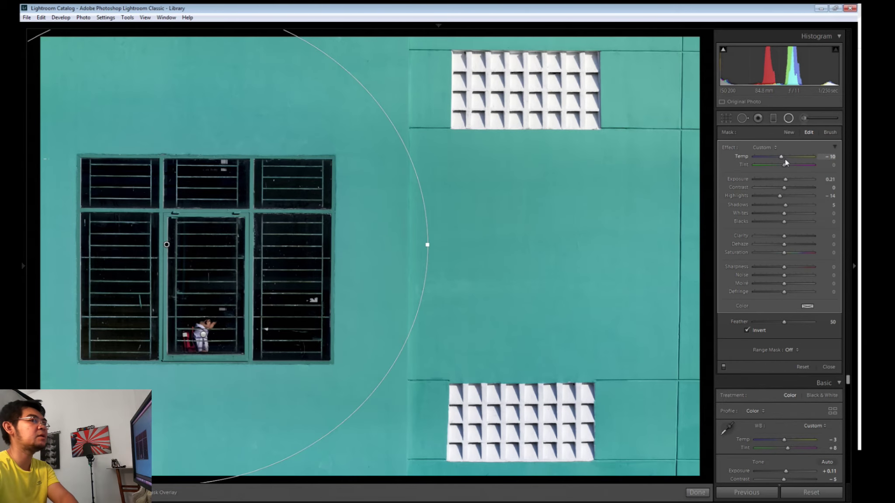
{"action": "left_click_drag", "start_coordinate": [784, 156], "coordinate": [783, 157]}
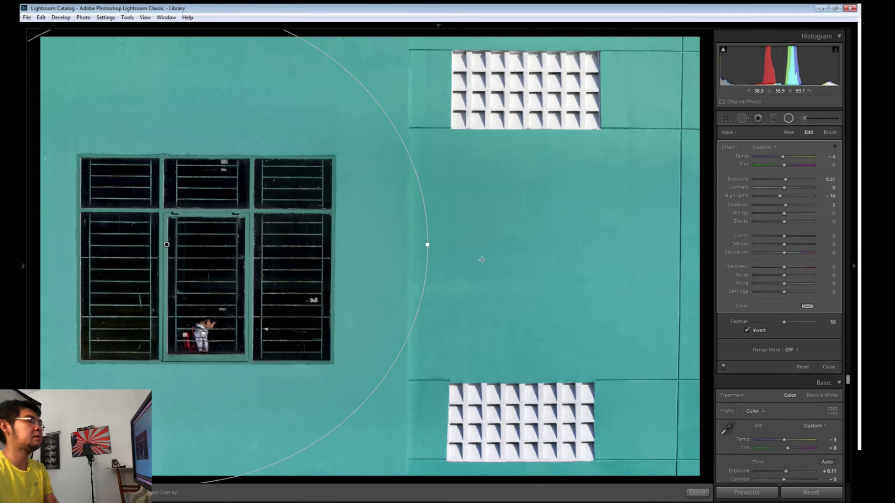
{"action": "left_click", "coordinate": [700, 494]}
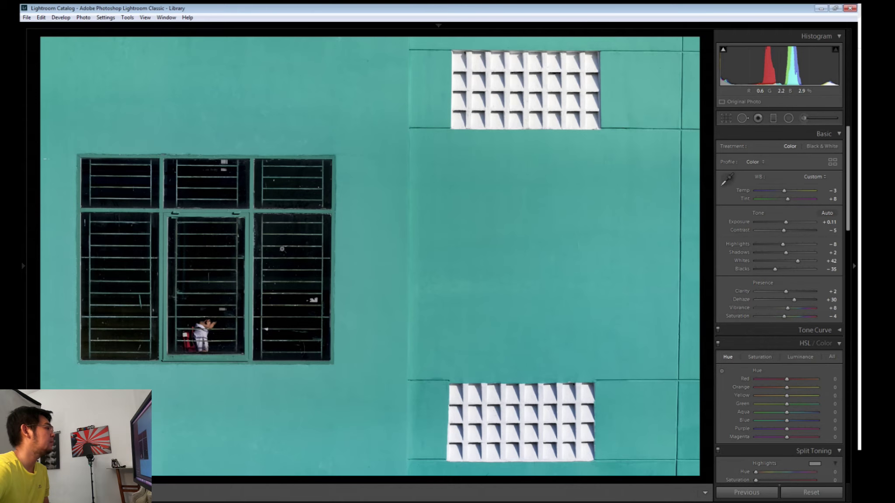
Step: Expand the Navigator preview above the presets to check the whole photo at small size
{"action": "mouse_move", "coordinate": [21, 271]}
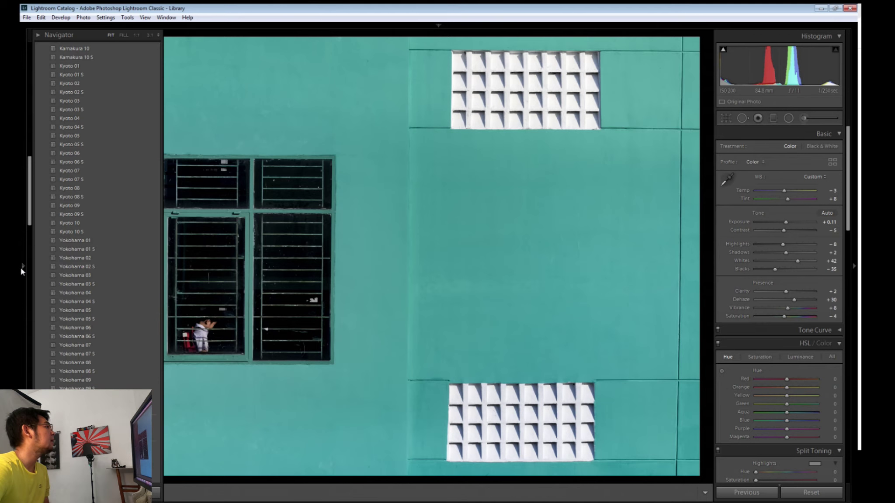
{"action": "scroll", "coordinate": [87, 252], "scroll_direction": "up", "scroll_amount": 10}
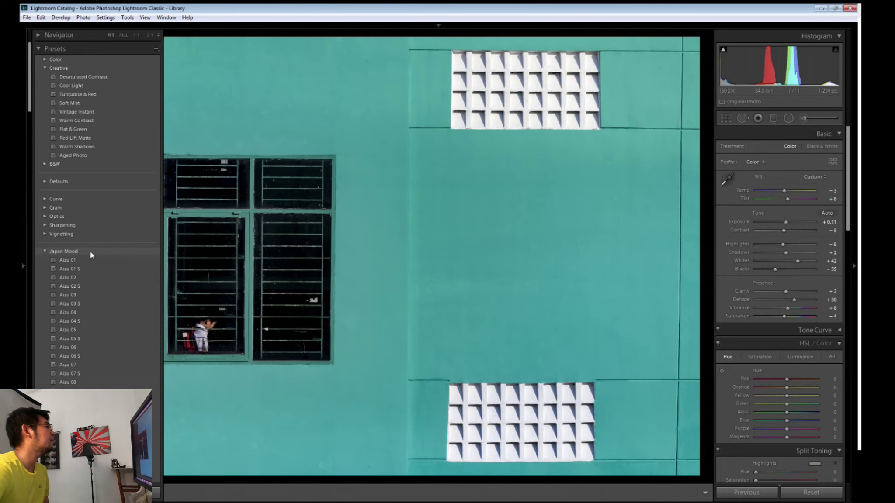
{"action": "left_click", "coordinate": [40, 49]}
{"action": "left_click", "coordinate": [39, 49]}
{"action": "left_click", "coordinate": [39, 35]}
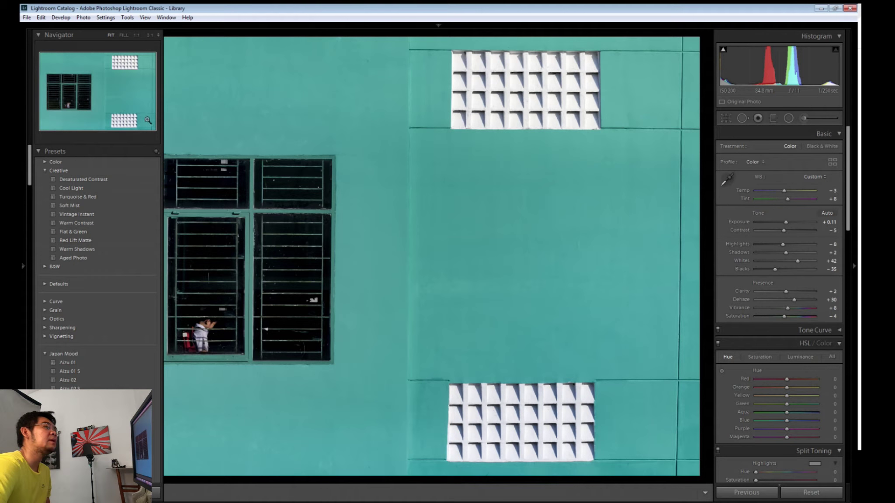
{"action": "key", "text": "F7"}
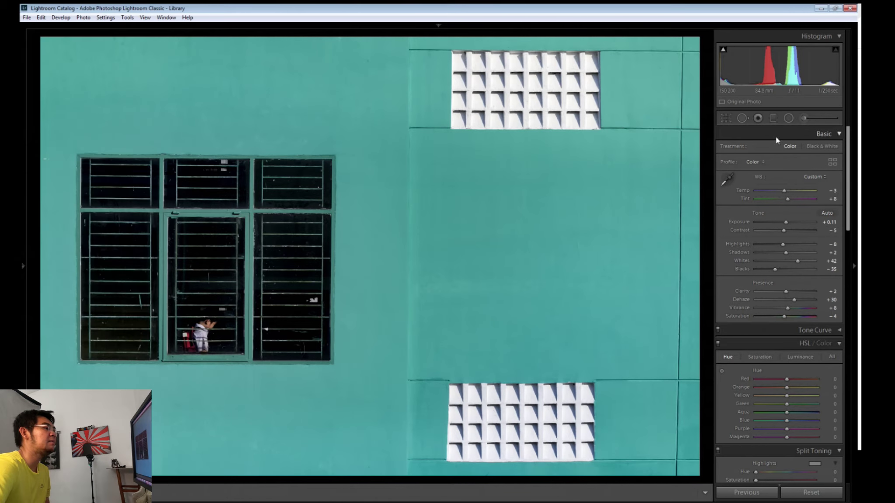
Step: Add a large inverted radial filter centred on the wall between window and vents, with exposure 0.11 and temp -2
{"action": "left_click", "coordinate": [788, 118]}
{"action": "left_click_drag", "start_coordinate": [451, 235], "coordinate": [615, 371]}
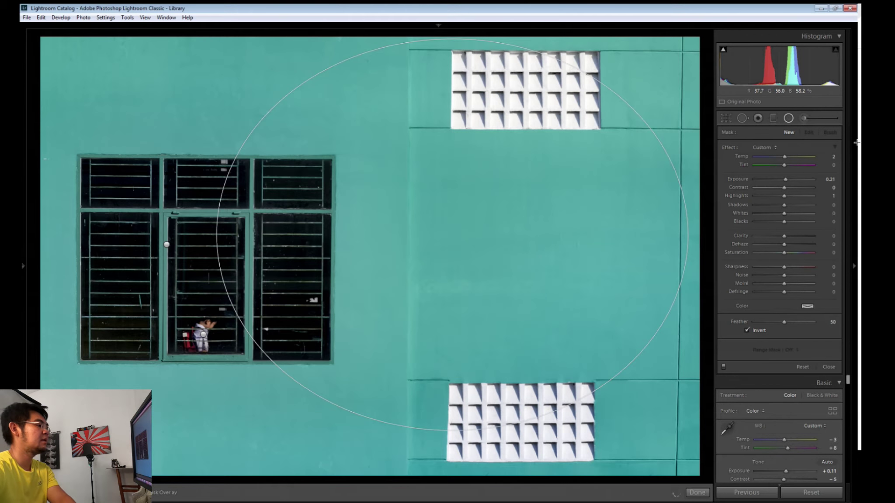
{"action": "left_click", "coordinate": [786, 182]}
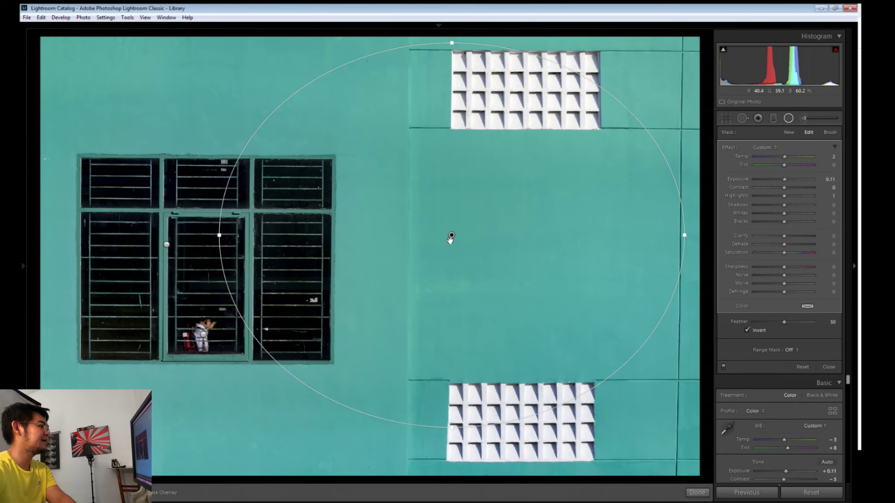
{"action": "left_click_drag", "start_coordinate": [243, 256], "coordinate": [203, 332]}
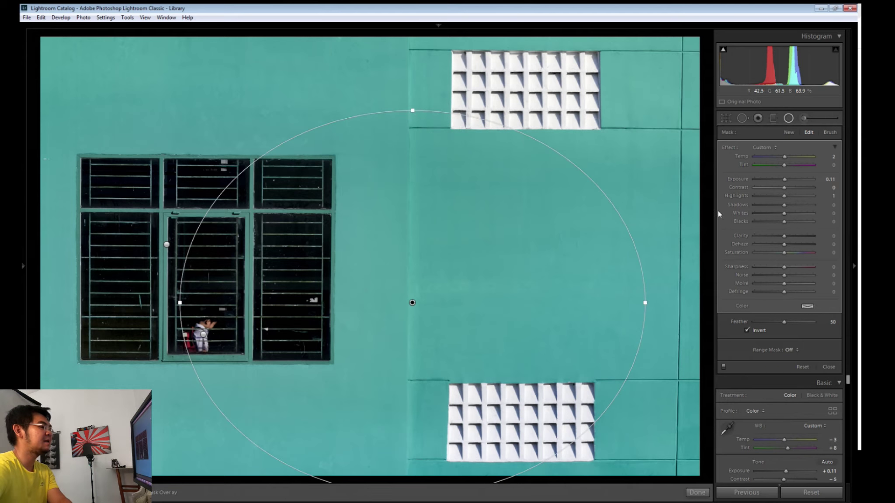
{"action": "double_click", "coordinate": [776, 156]}
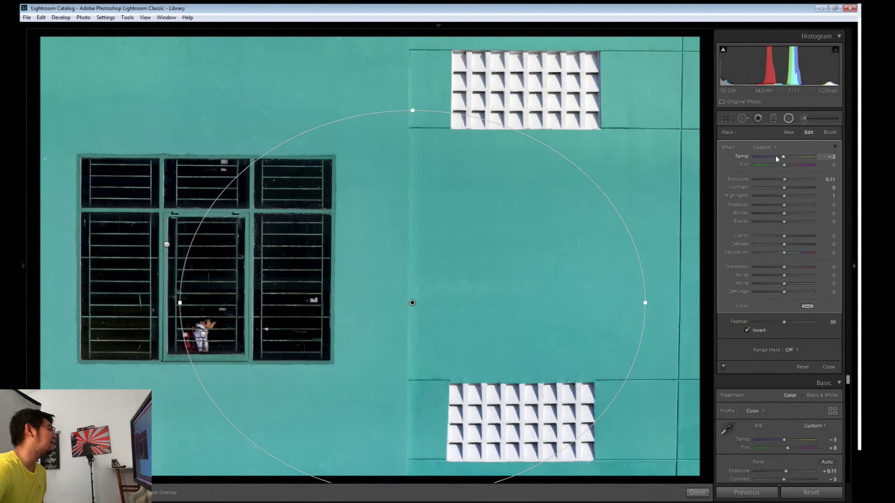
{"action": "left_click", "coordinate": [697, 492]}
Step: Keep the Navigator preview and presets open beside the photo
{"action": "mouse_move", "coordinate": [20, 253]}
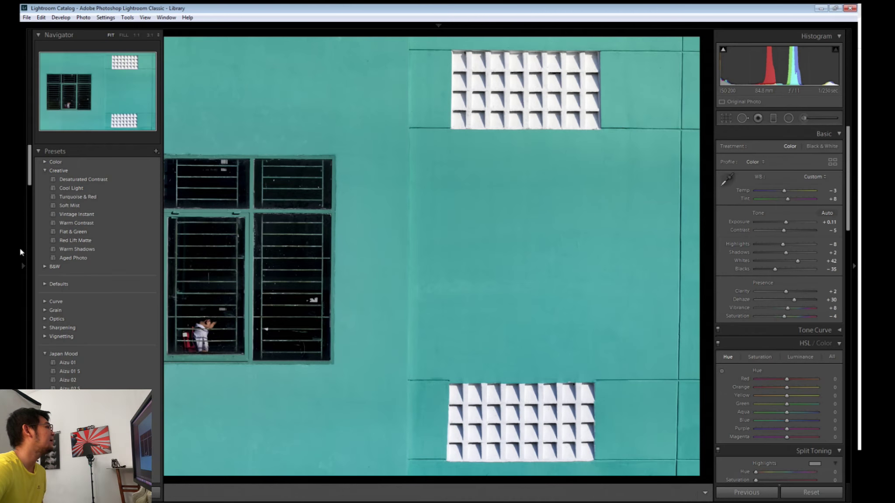
{"action": "left_click", "coordinate": [23, 274]}
{"action": "left_click", "coordinate": [38, 38]}
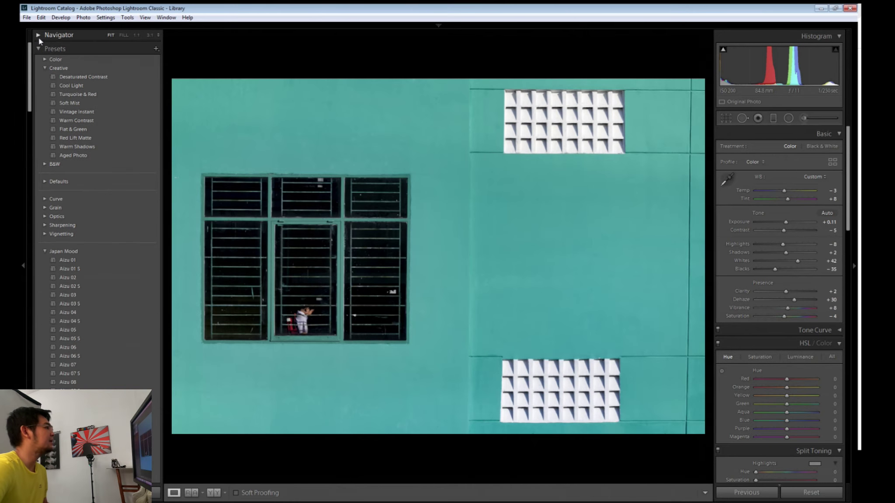
{"action": "left_click", "coordinate": [38, 38]}
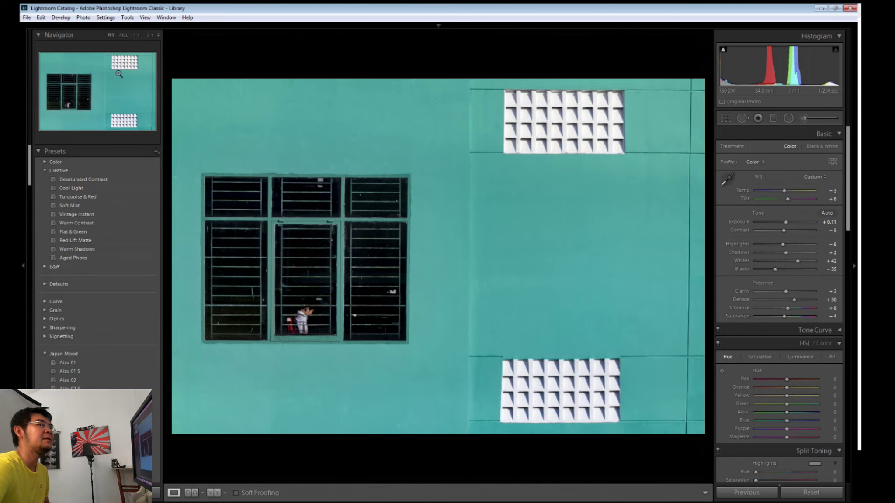
Step: Add a wide inverted radial filter across the upper part of the wall, covering the upper white vent block
{"action": "left_click", "coordinate": [789, 118]}
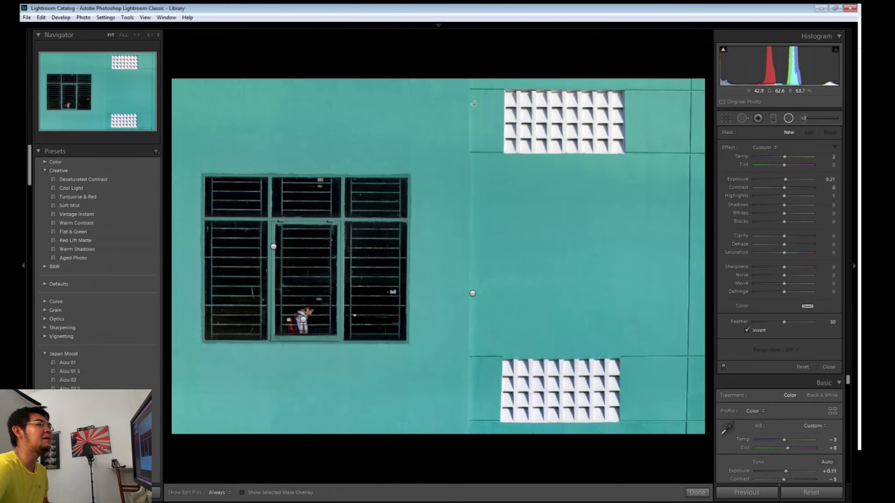
{"action": "left_click_drag", "start_coordinate": [542, 126], "coordinate": [713, 218]}
{"action": "mouse_move", "coordinate": [545, 127]}
{"action": "left_mouse_down"}
{"action": "mouse_move", "coordinate": [593, 167]}
{"action": "mouse_move", "coordinate": [556, 144]}
{"action": "left_mouse_up"}
{"action": "left_click_drag", "start_coordinate": [785, 156], "coordinate": [784, 156]}
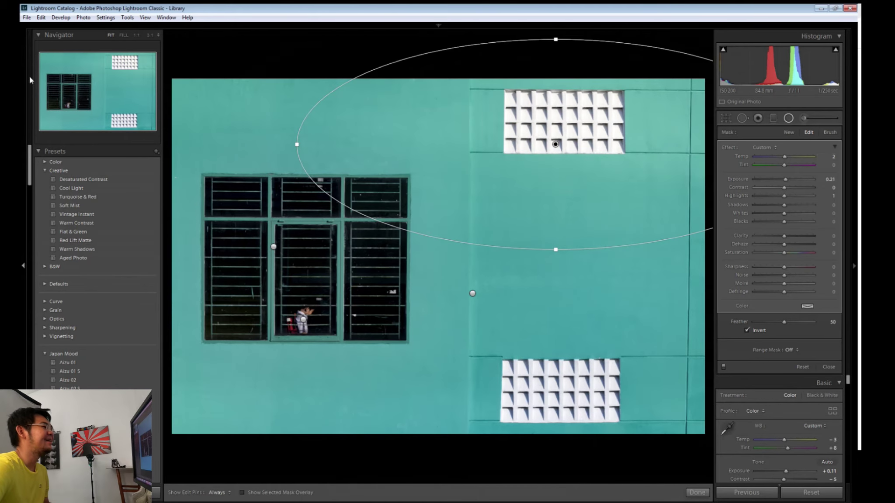
{"action": "left_click_drag", "start_coordinate": [295, 147], "coordinate": [316, 141]}
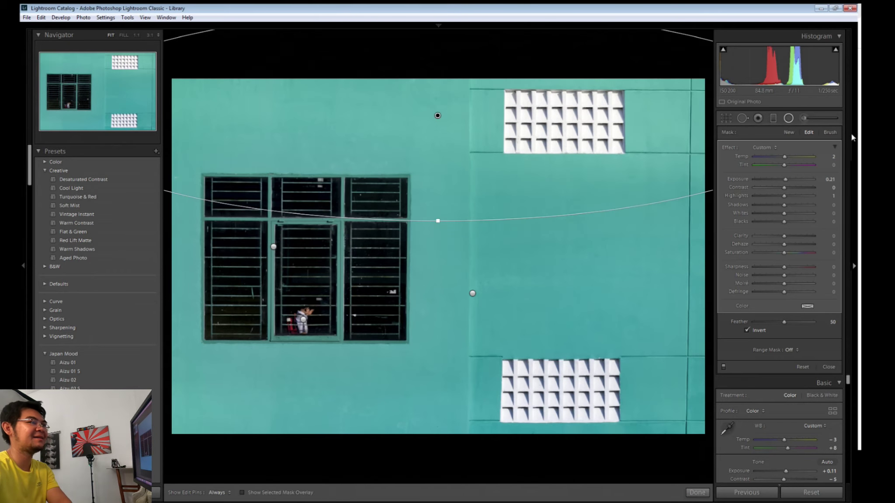
Step: Set the upper radial filter to temp -5, exposure 0.01, highlights -26, whites 5 and blacks 2, centring it on the upper vent block's corner
{"action": "left_click_drag", "start_coordinate": [785, 180], "coordinate": [776, 197]}
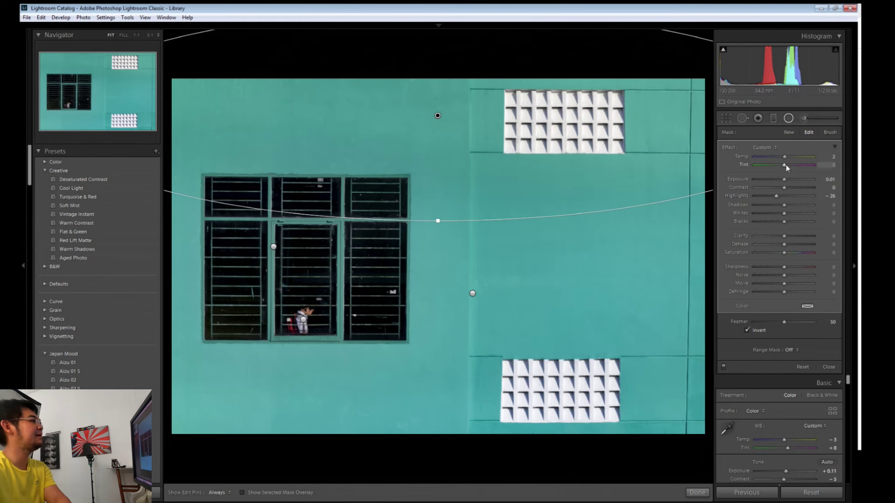
{"action": "left_click_drag", "start_coordinate": [785, 157], "coordinate": [784, 161]}
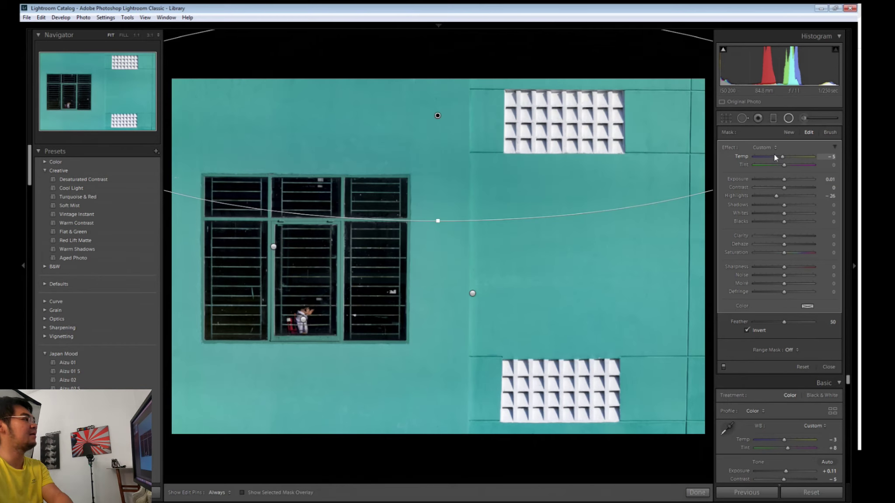
{"action": "left_click_drag", "start_coordinate": [438, 115], "coordinate": [526, 93]}
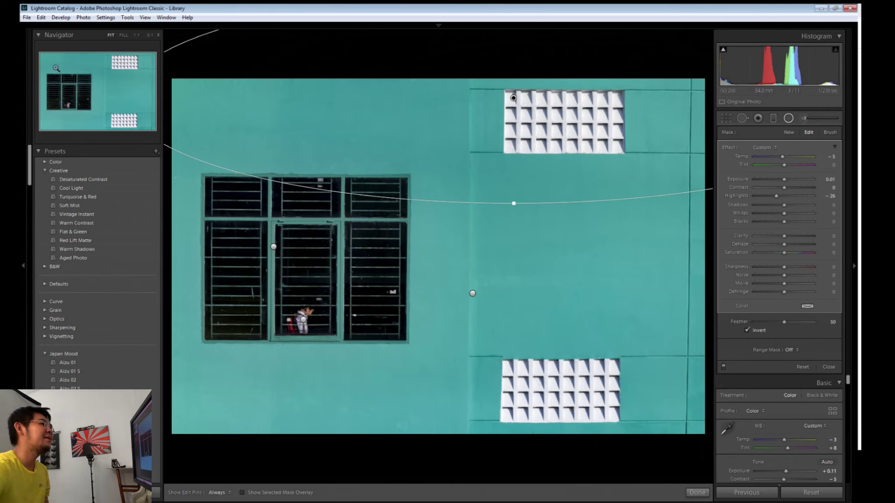
{"action": "left_click_drag", "start_coordinate": [494, 130], "coordinate": [491, 127]}
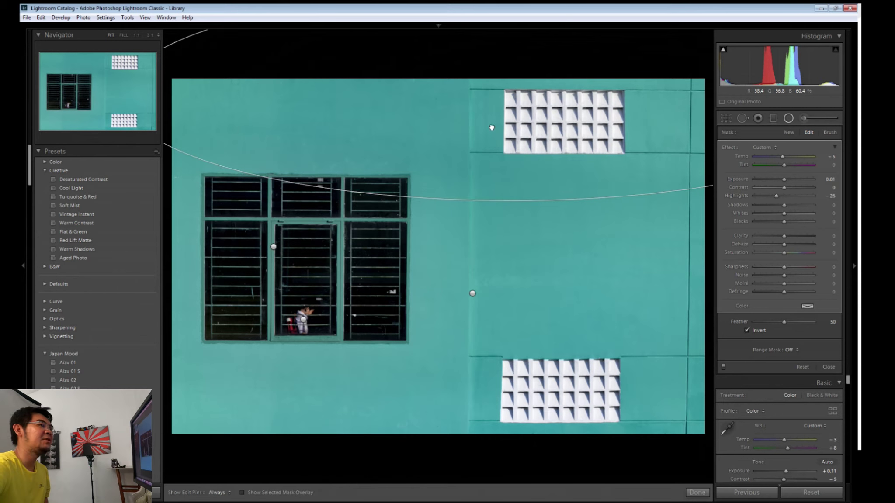
{"action": "left_click_drag", "start_coordinate": [784, 215], "coordinate": [785, 224]}
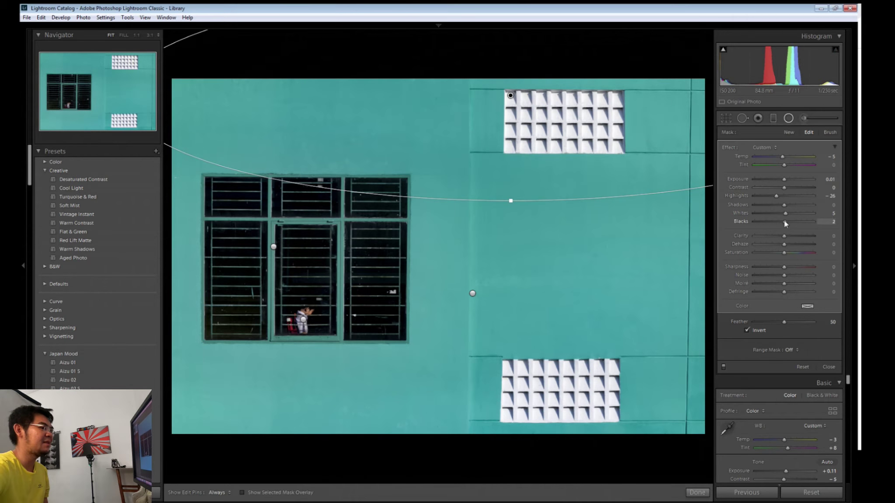
{"action": "left_click", "coordinate": [789, 119]}
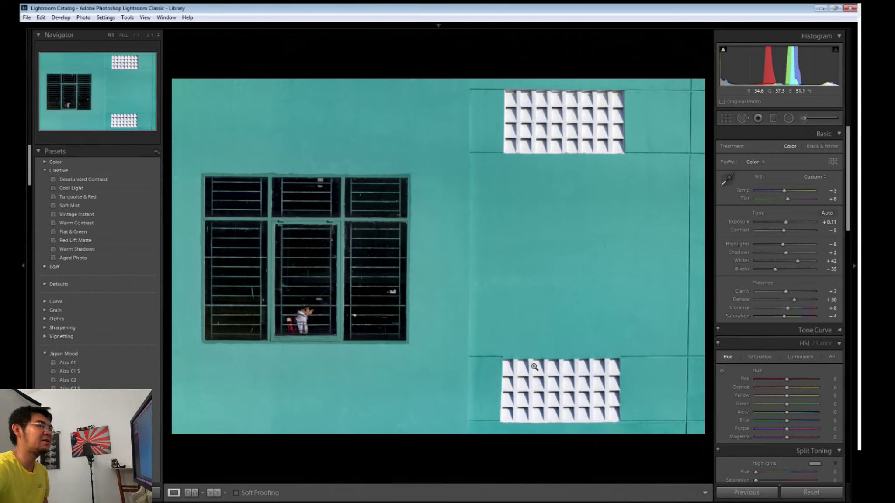
{"action": "left_click", "coordinate": [306, 245]}
{"action": "left_click", "coordinate": [437, 262]}
{"action": "left_click", "coordinate": [525, 341]}
{"action": "left_click", "coordinate": [574, 375]}
Step: Add an inverted radial filter around the lower white vent block with exposure -0.15 and temp 1
{"action": "left_click", "coordinate": [789, 118]}
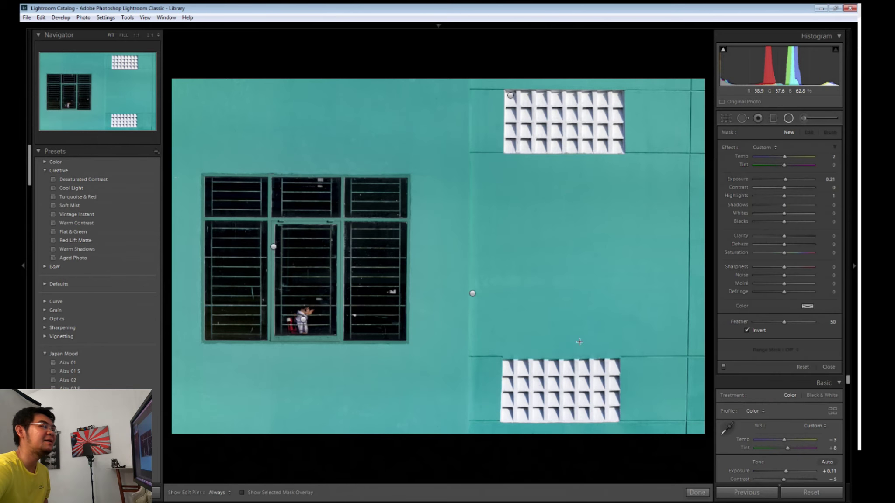
{"action": "left_click_drag", "start_coordinate": [579, 342], "coordinate": [743, 446]}
{"action": "left_click_drag", "start_coordinate": [785, 180], "coordinate": [782, 180]}
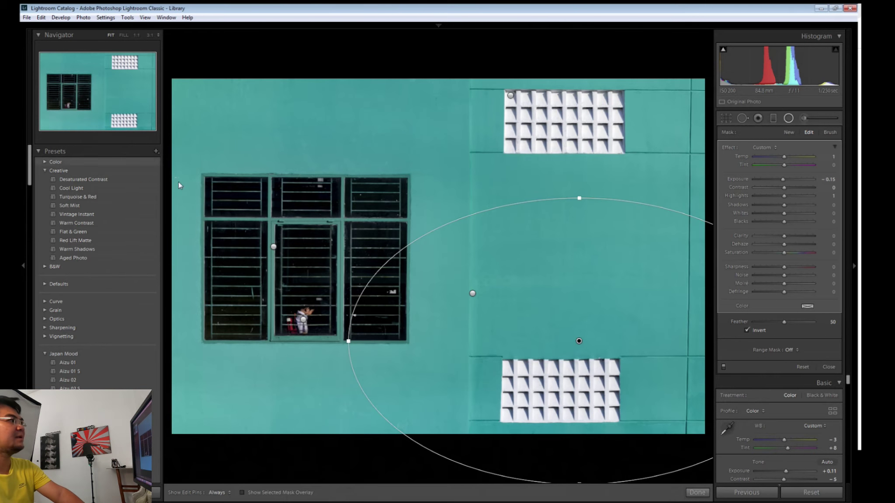
{"action": "left_click", "coordinate": [697, 493]}
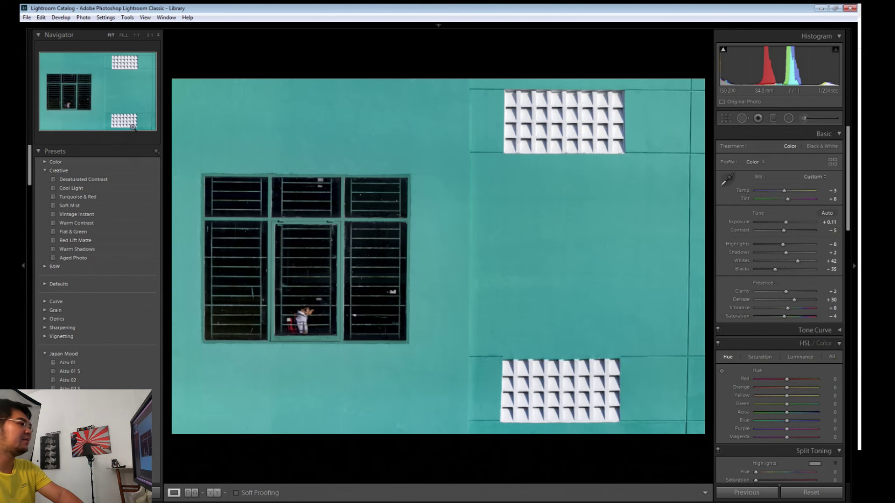
Step: Set the photo's shadows to +11, highlights to -7 and contrast to -16
{"action": "left_click_drag", "start_coordinate": [786, 252], "coordinate": [788, 253]}
{"action": "left_click", "coordinate": [784, 248]}
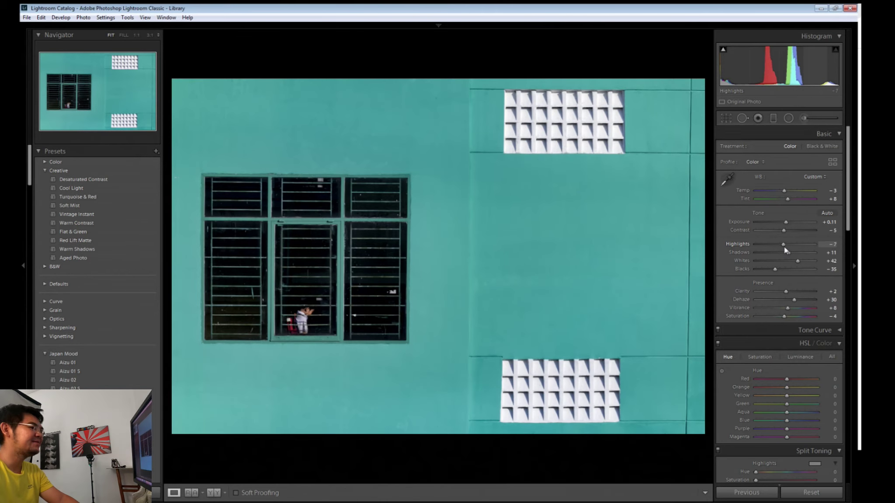
{"action": "left_click_drag", "start_coordinate": [786, 233], "coordinate": [784, 233]}
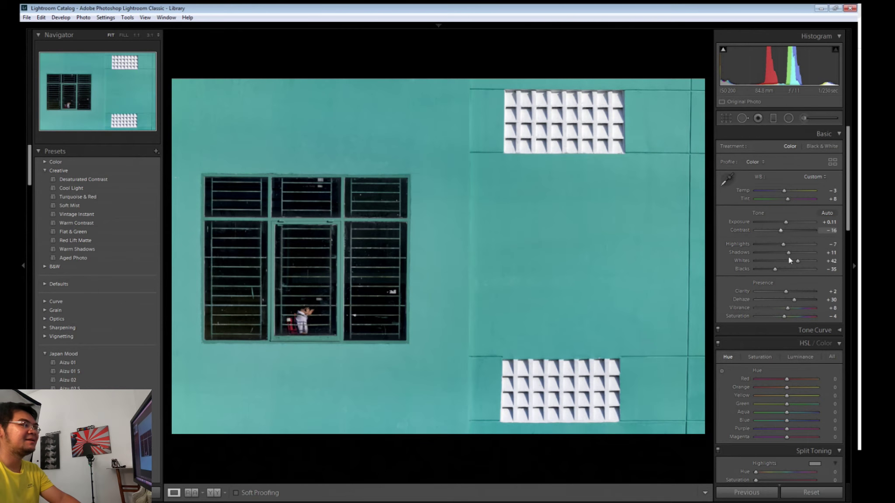
Step: Set the photo's blacks to -23
{"action": "left_click_drag", "start_coordinate": [775, 269], "coordinate": [779, 269]}
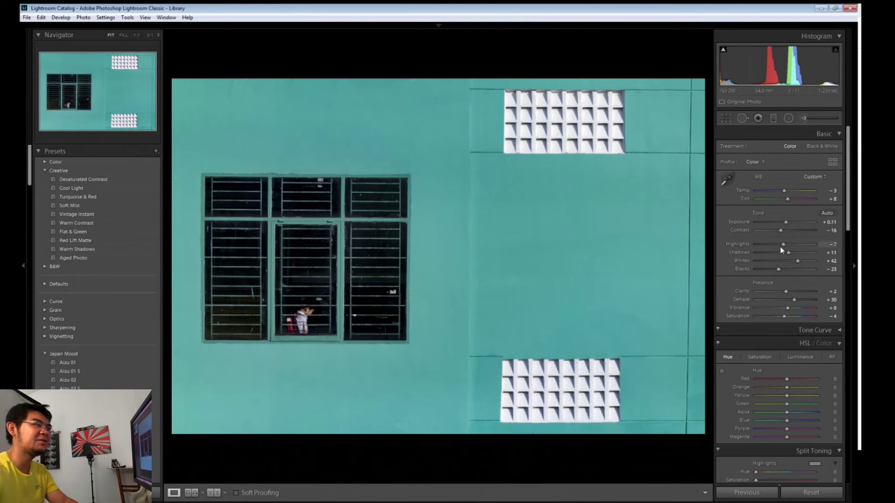
Step: Straighten the verticals with Guided Upright, drawing one guide along the wall's right-hand vertical seam and one beside the window's left edge
{"action": "scroll", "coordinate": [780, 247], "scroll_direction": "down", "scroll_amount": 15}
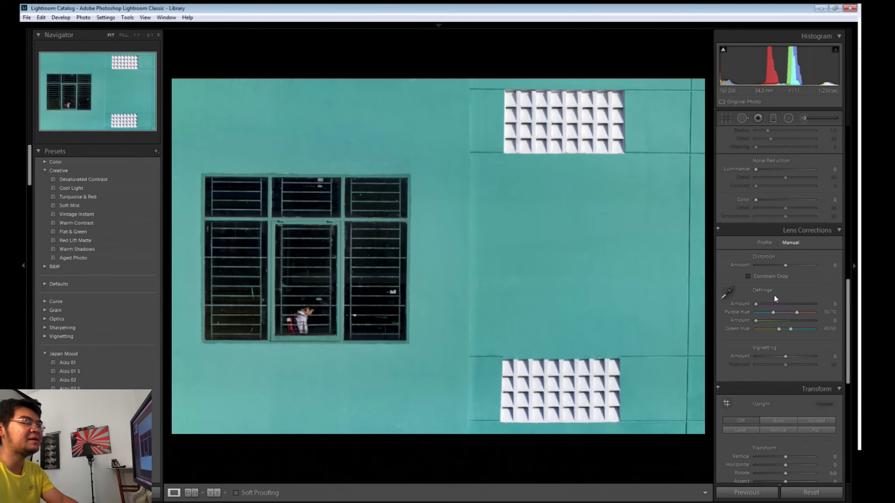
{"action": "scroll", "coordinate": [774, 295], "scroll_direction": "down", "scroll_amount": 5}
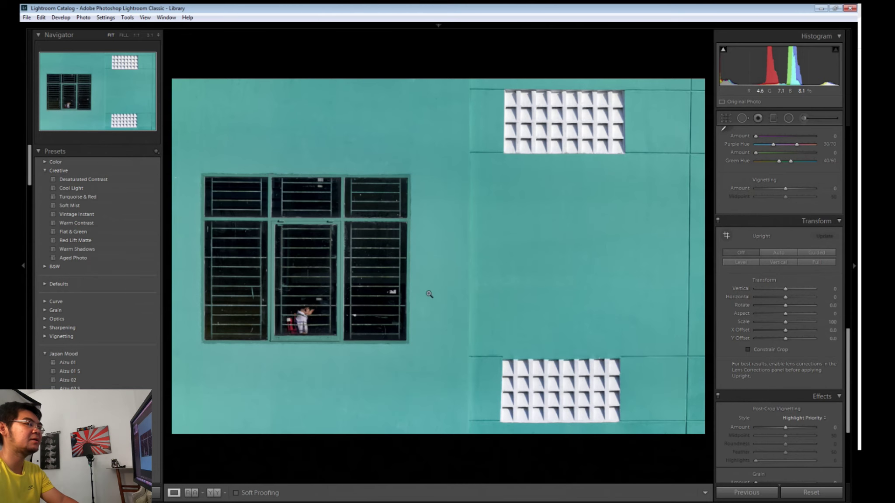
{"action": "left_click", "coordinate": [772, 251]}
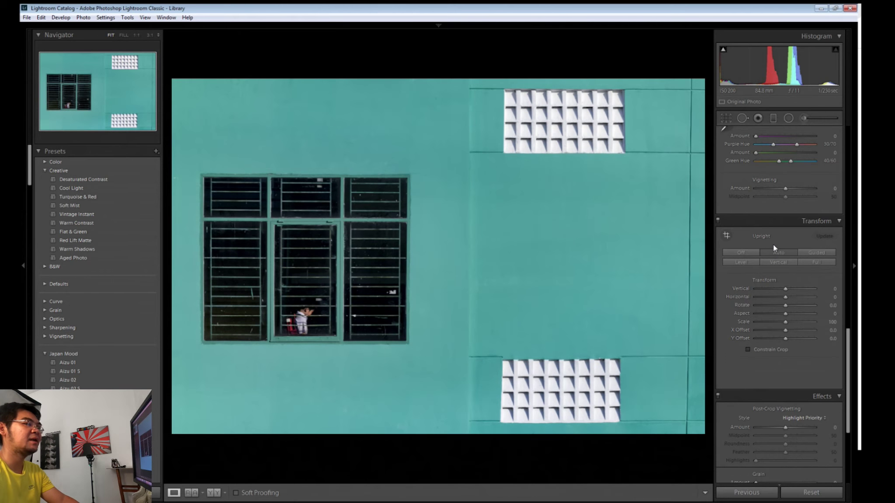
{"action": "left_click", "coordinate": [726, 235]}
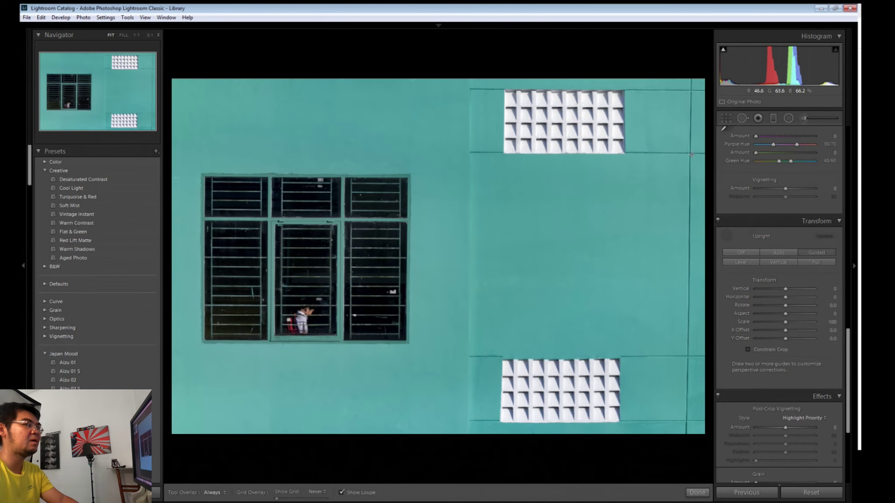
{"action": "mouse_move", "coordinate": [692, 153]}
{"action": "left_mouse_down"}
{"action": "mouse_move", "coordinate": [686, 411]}
{"action": "mouse_move", "coordinate": [687, 379]}
{"action": "left_mouse_up"}
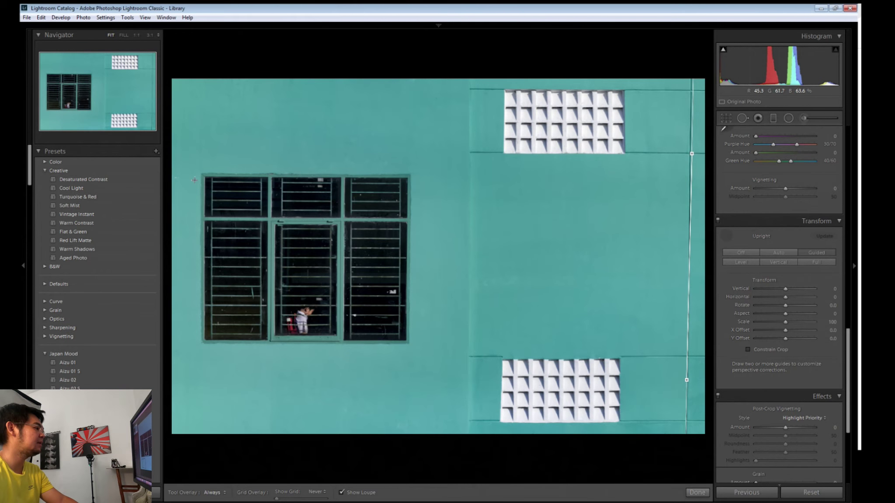
{"action": "mouse_move", "coordinate": [201, 172]}
{"action": "left_mouse_down"}
{"action": "mouse_move", "coordinate": [200, 380]}
{"action": "mouse_move", "coordinate": [200, 347]}
{"action": "left_mouse_up"}
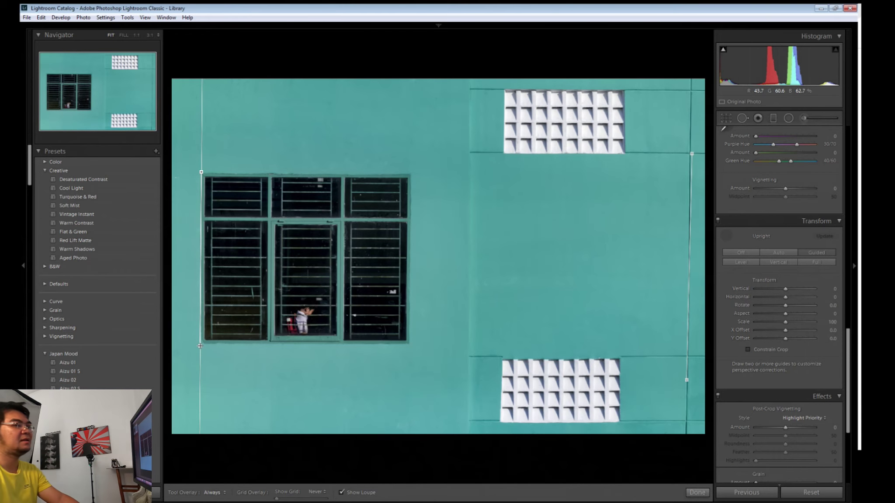
{"action": "left_click_drag", "start_coordinate": [200, 346], "coordinate": [200, 347]}
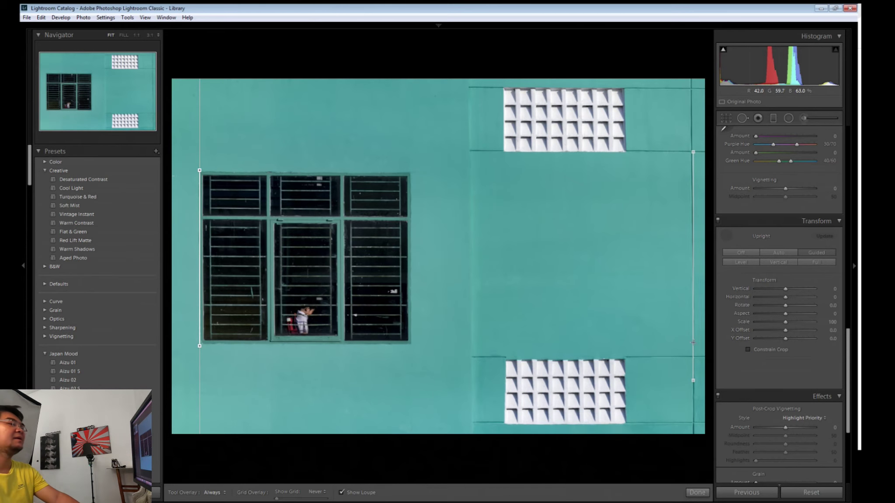
{"action": "left_click", "coordinate": [697, 492]}
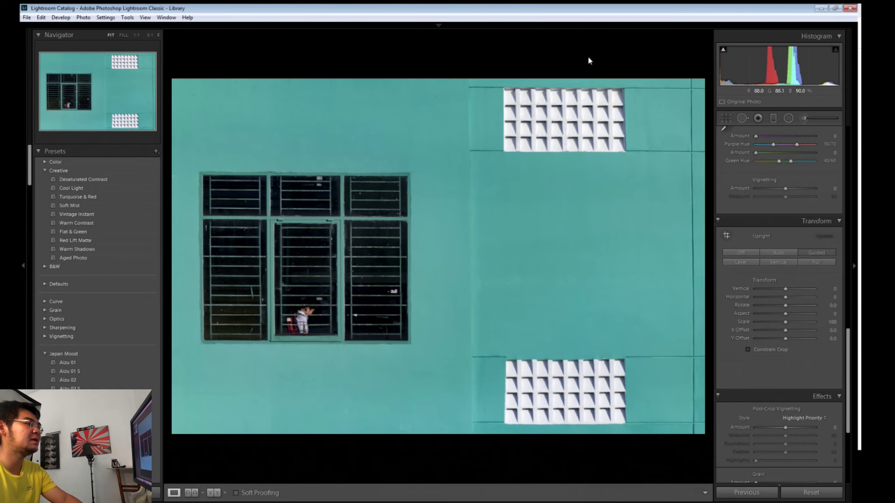
Step: Add a large inverted radial filter across the middle of the wall with exposure -0.27 and temp 2
{"action": "left_click", "coordinate": [794, 117]}
{"action": "left_click_drag", "start_coordinate": [475, 293], "coordinate": [749, 431]}
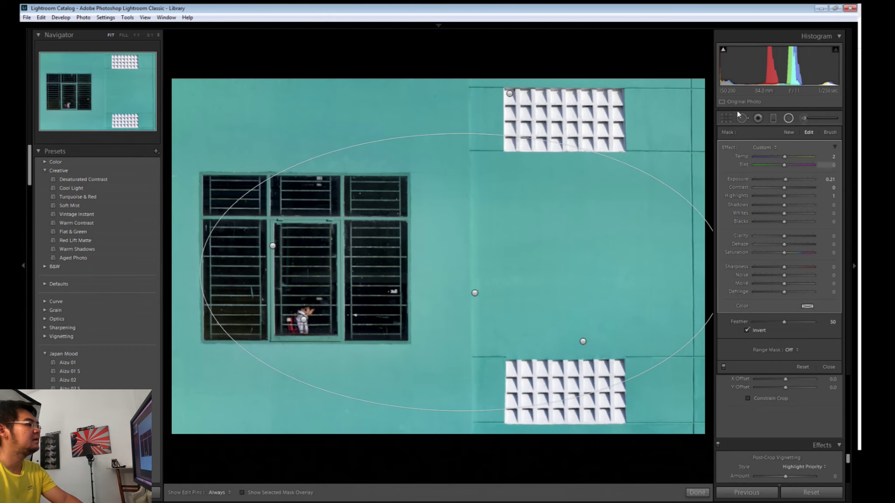
{"action": "left_click_drag", "start_coordinate": [786, 179], "coordinate": [781, 183]}
{"action": "left_click", "coordinate": [698, 493]}
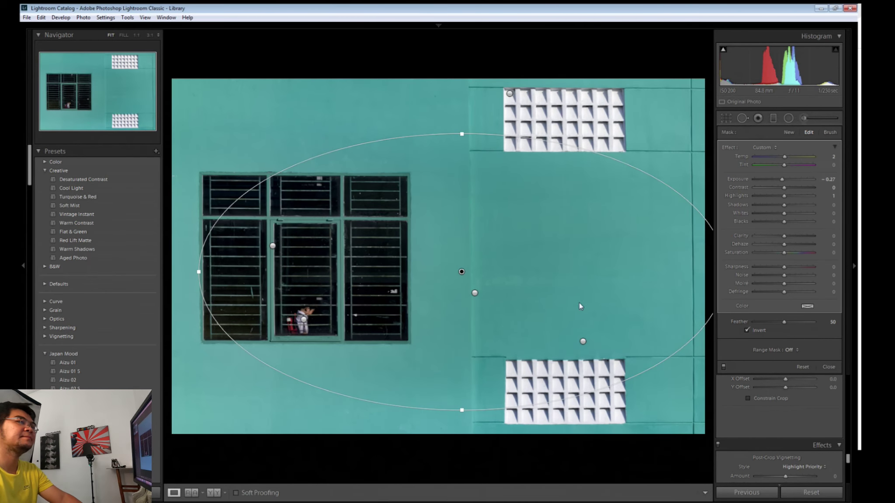
Step: Set the photo's contrast to -19, highlights to +4, shadows to +17, blacks to -27, vibrance to +17 and saturation to +5
{"action": "scroll", "coordinate": [803, 236], "scroll_direction": "up", "scroll_amount": 5}
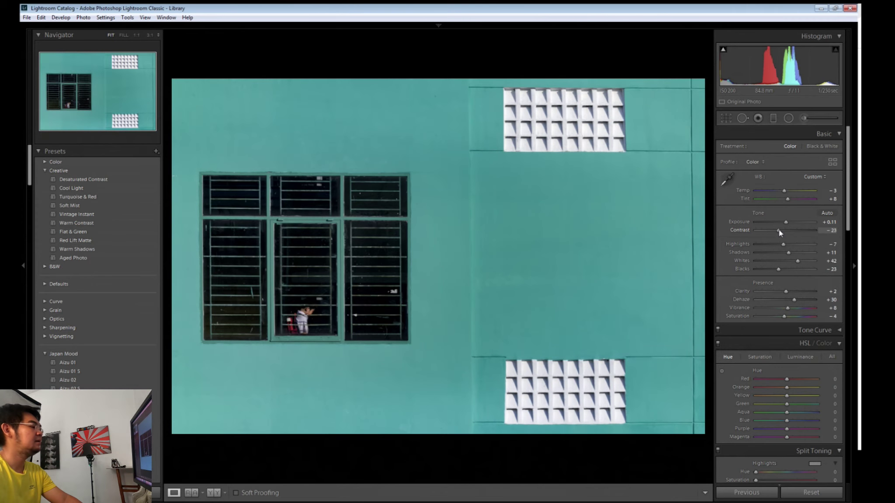
{"action": "left_click_drag", "start_coordinate": [779, 230], "coordinate": [782, 245]}
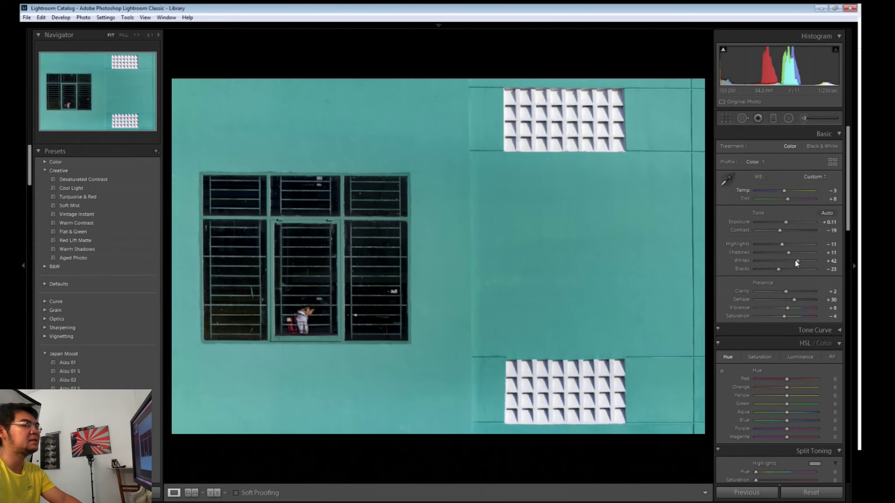
{"action": "left_click_drag", "start_coordinate": [780, 268], "coordinate": [785, 245]}
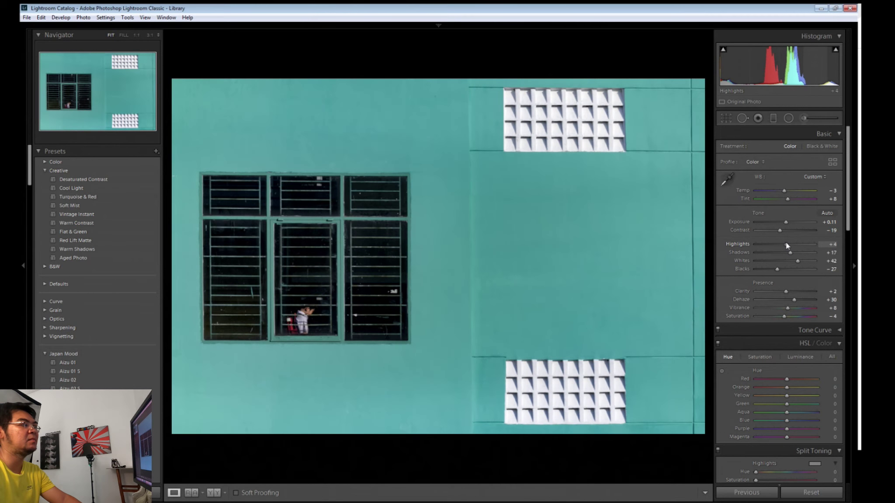
{"action": "left_click_drag", "start_coordinate": [788, 309], "coordinate": [786, 315]}
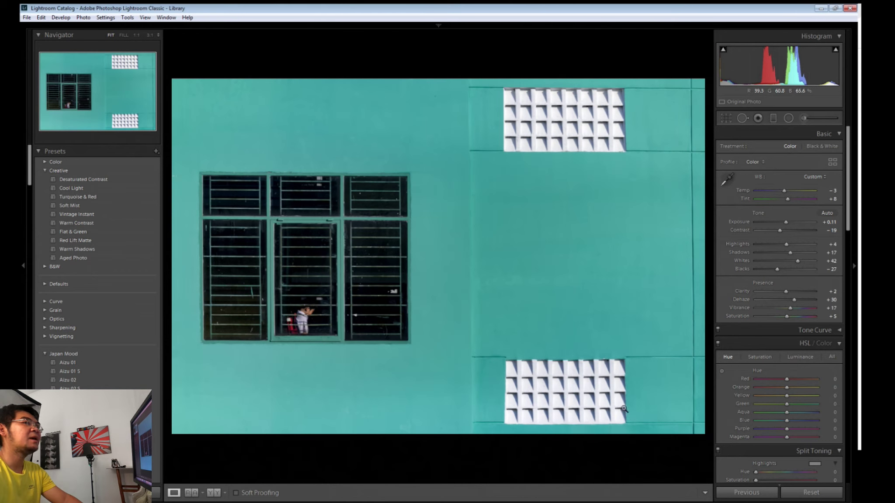
Step: Add an inverted radial filter around the lower vent block and limit it with a Color range mask sampled from the block's white
{"action": "left_click", "coordinate": [789, 119]}
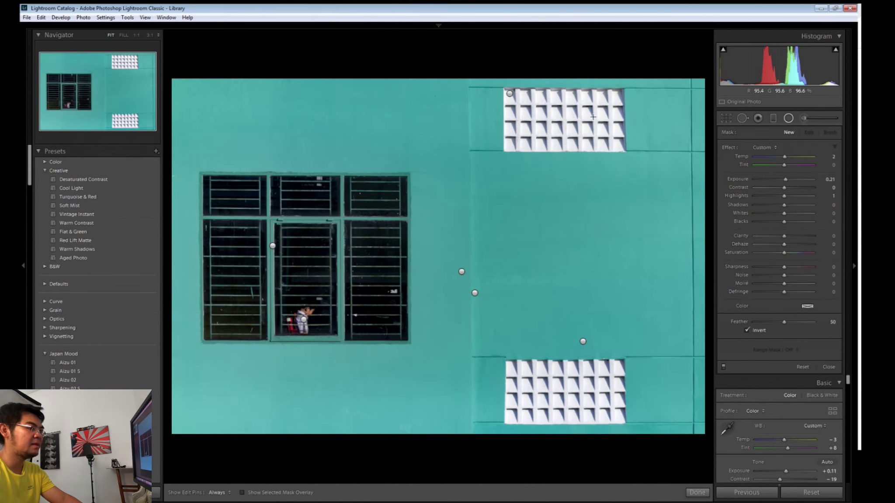
{"action": "left_click_drag", "start_coordinate": [571, 402], "coordinate": [677, 460]}
{"action": "left_click_drag", "start_coordinate": [639, 438], "coordinate": [640, 437]}
{"action": "left_click_drag", "start_coordinate": [561, 404], "coordinate": [572, 405]}
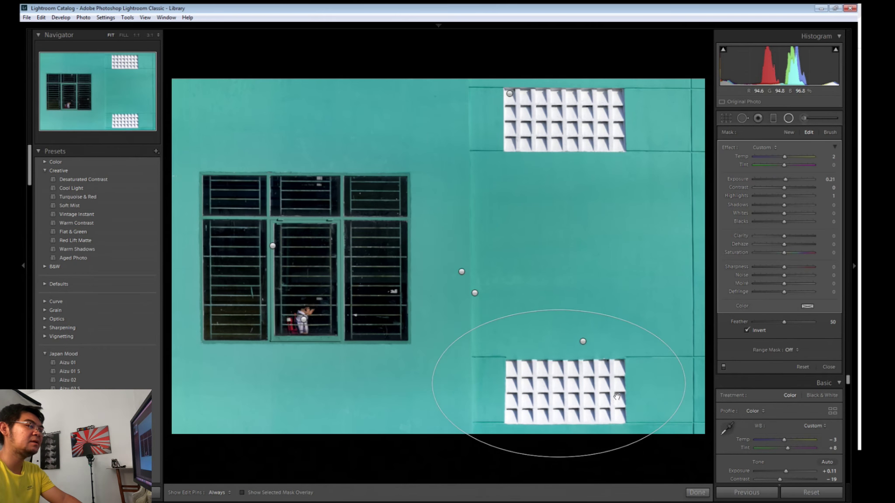
{"action": "left_click", "coordinate": [788, 351]}
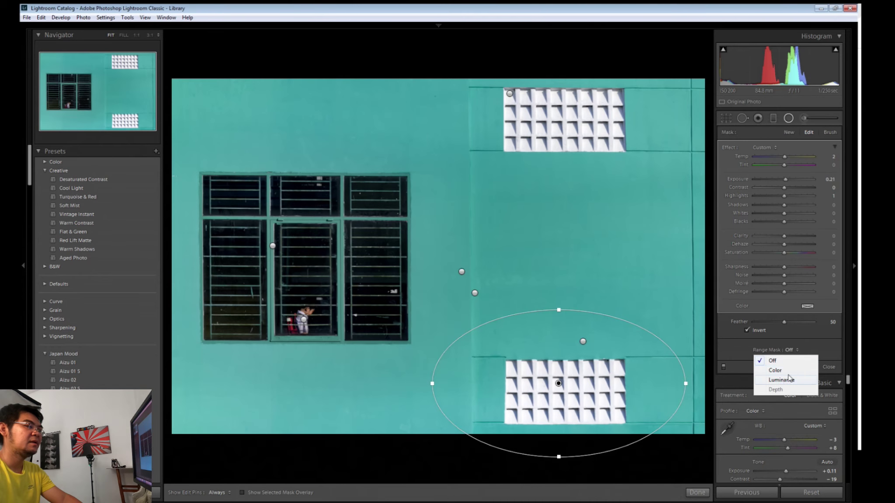
{"action": "left_click", "coordinate": [775, 371]}
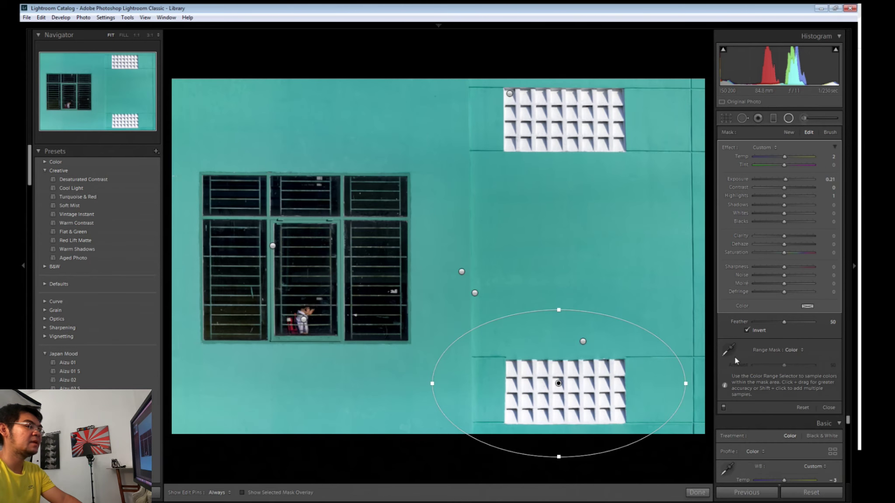
{"action": "left_click", "coordinate": [574, 383]}
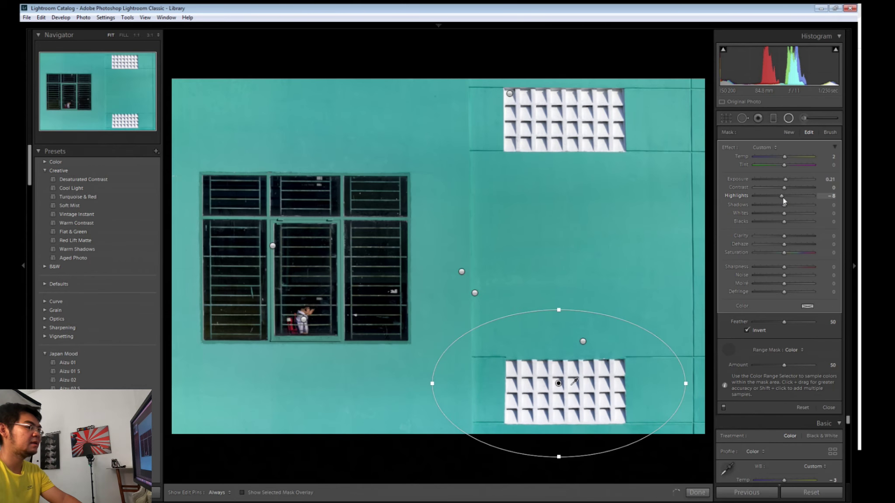
Step: Set the lower vent filter's highlights to -4 and whites to 1, resampling its white and checking the coverage with the mask overlay
{"action": "left_click_drag", "start_coordinate": [782, 200], "coordinate": [783, 200]}
{"action": "left_click", "coordinate": [279, 493]}
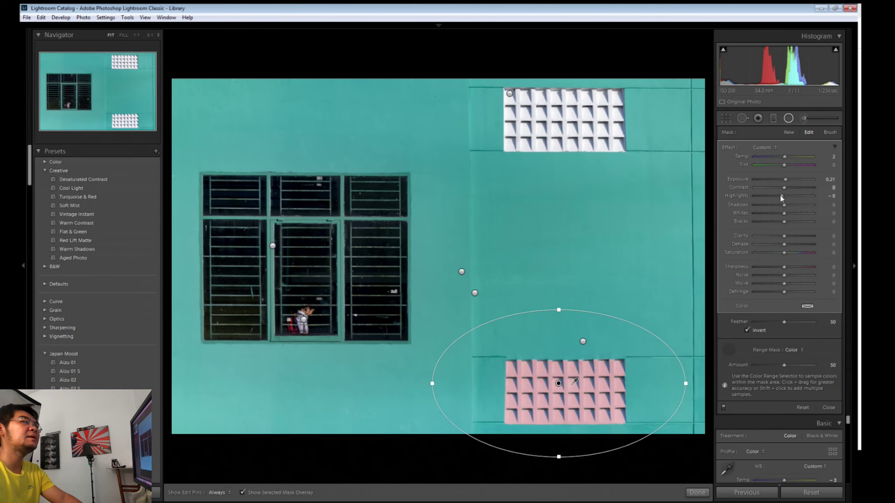
{"action": "left_click_drag", "start_coordinate": [782, 198], "coordinate": [782, 198]}
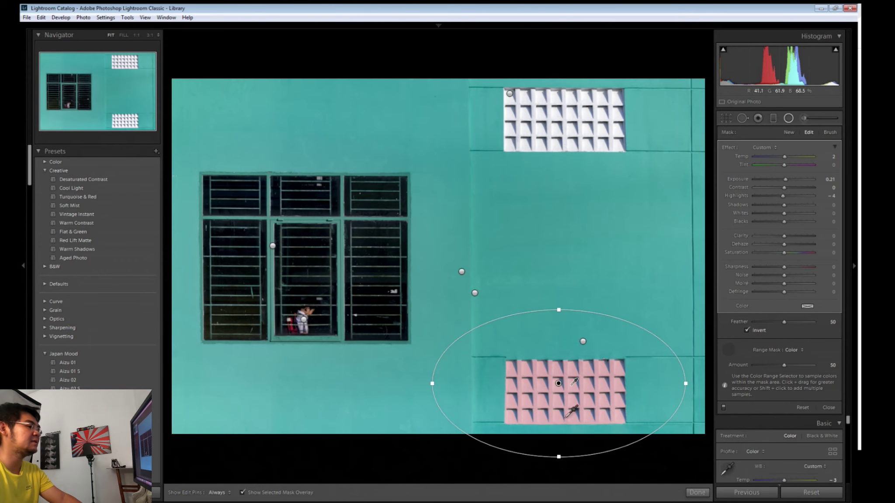
{"action": "left_click", "coordinate": [542, 403]}
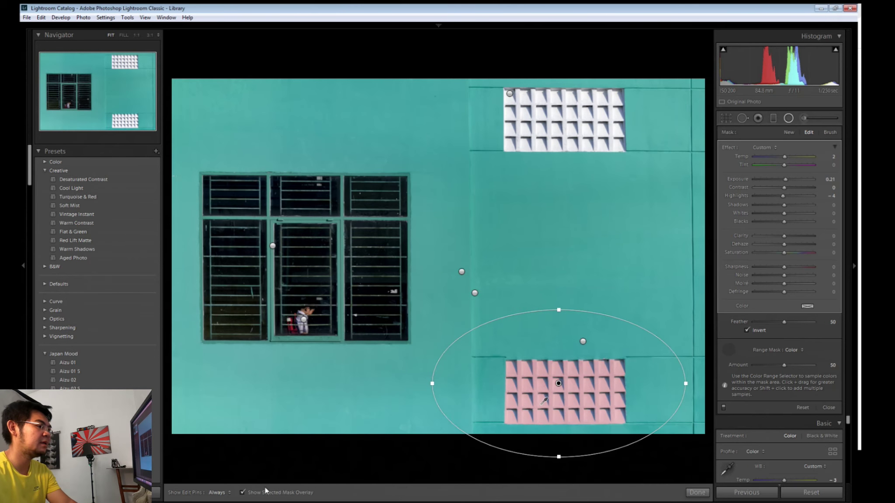
{"action": "left_click", "coordinate": [262, 493]}
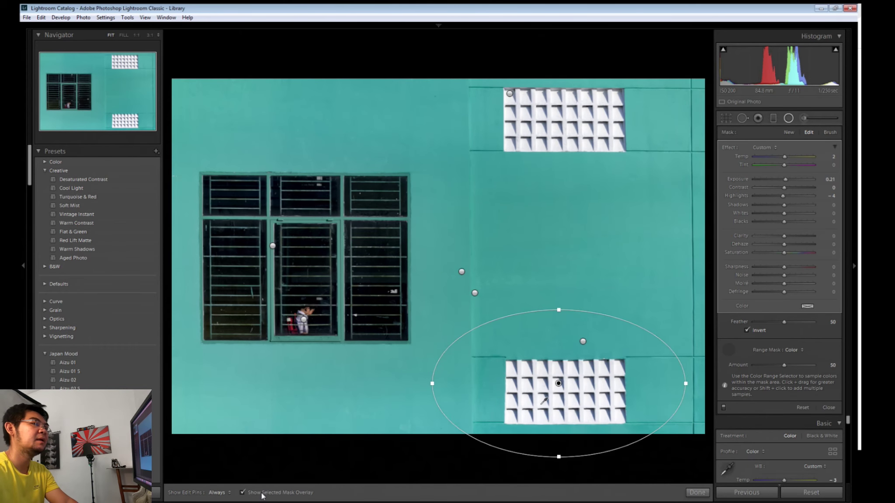
{"action": "left_click", "coordinate": [242, 493]}
{"action": "left_click", "coordinate": [242, 493]}
{"action": "mouse_move", "coordinate": [784, 213]}
{"action": "left_mouse_down"}
{"action": "mouse_move", "coordinate": [775, 214]}
{"action": "mouse_move", "coordinate": [792, 212]}
{"action": "mouse_move", "coordinate": [768, 212]}
{"action": "mouse_move", "coordinate": [781, 203]}
{"action": "mouse_move", "coordinate": [782, 215]}
{"action": "left_mouse_up"}
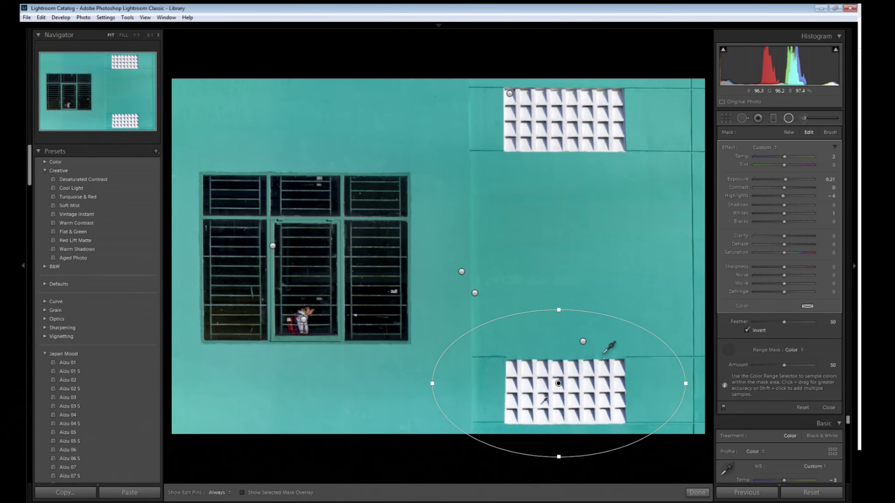
Step: Duplicate the colour-masked lower vent filter and centre the copy on the upper vent block
{"action": "right_click", "coordinate": [559, 384]}
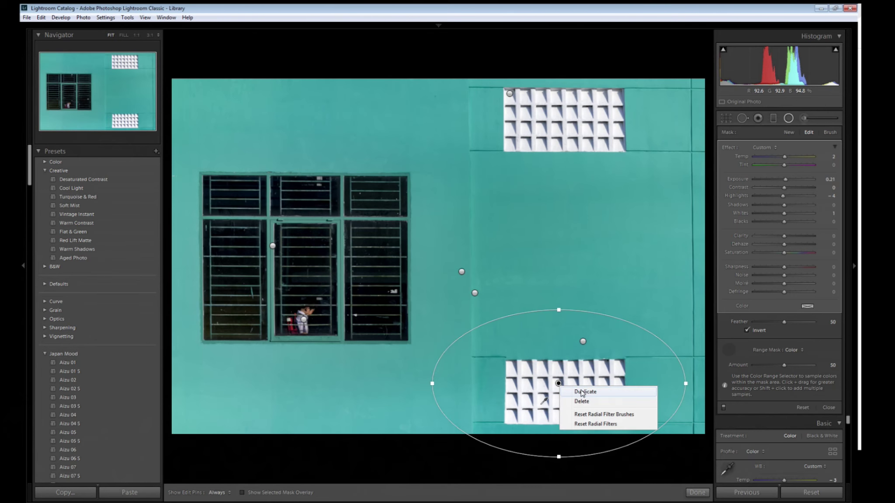
{"action": "left_click", "coordinate": [585, 392]}
{"action": "left_click_drag", "start_coordinate": [563, 309], "coordinate": [563, 121]}
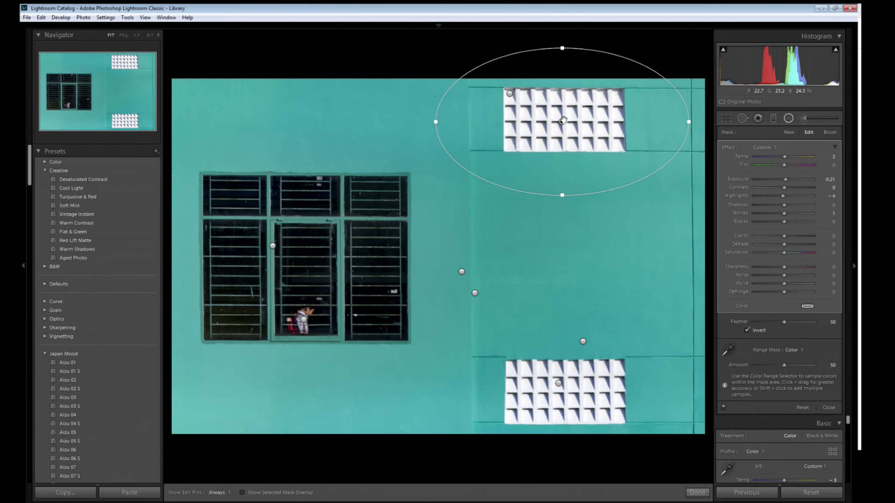
{"action": "left_click", "coordinate": [698, 493]}
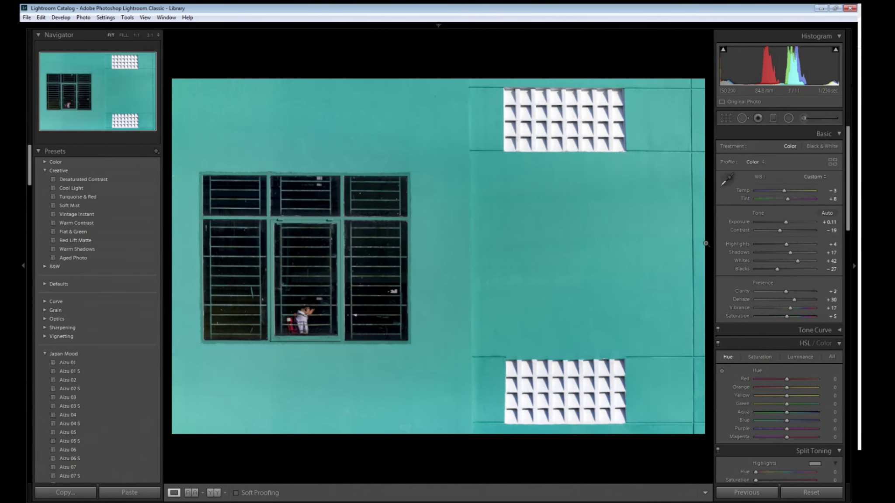
Step: Add another inverted radial filter on the lower vent block, Color range-masked to its sampled tone, with exposure 0, shadows -14 and blacks -32
{"action": "left_click", "coordinate": [789, 118]}
{"action": "left_click_drag", "start_coordinate": [560, 397], "coordinate": [680, 457]}
{"action": "left_click", "coordinate": [795, 351]}
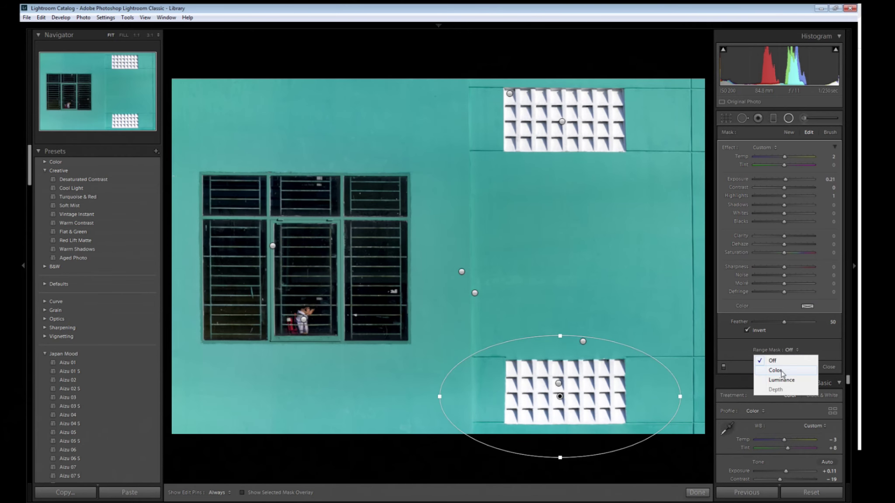
{"action": "left_click", "coordinate": [782, 371]}
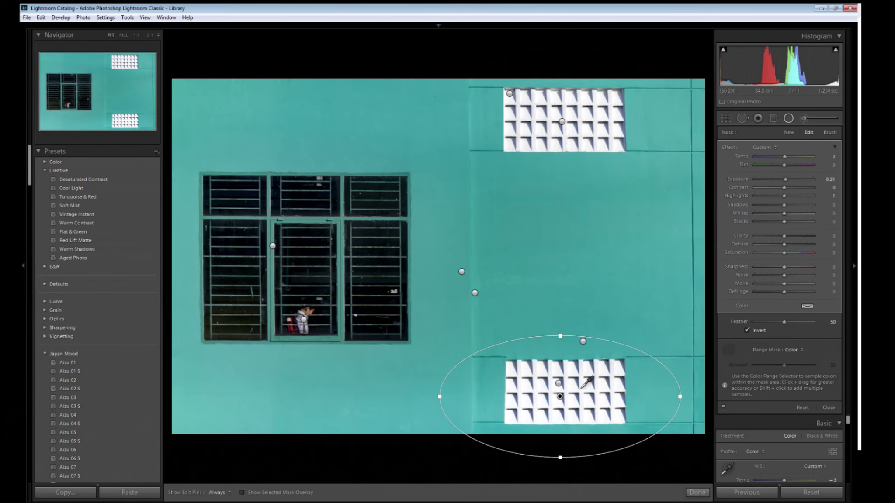
{"action": "left_click", "coordinate": [608, 392]}
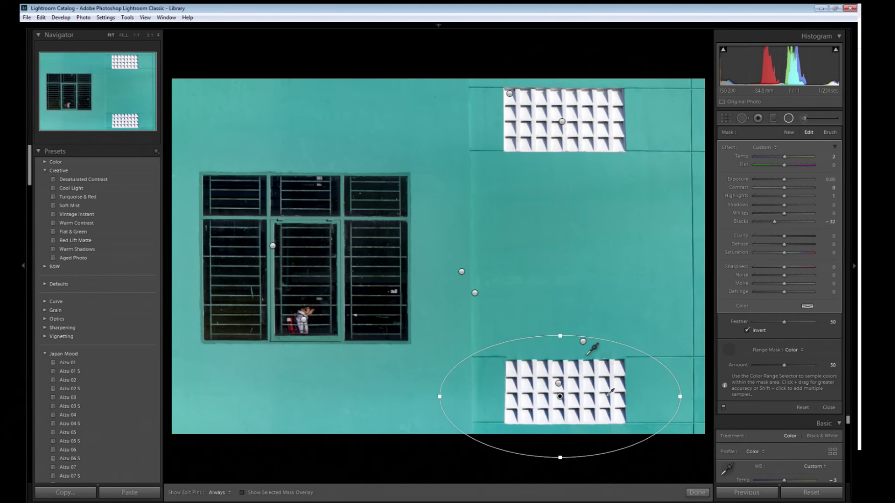
{"action": "left_click_drag", "start_coordinate": [784, 204], "coordinate": [780, 204]}
Step: Duplicate the lower vent's shadow-darkening radial filter and place the copy over the upper vent block
{"action": "right_click", "coordinate": [560, 397]}
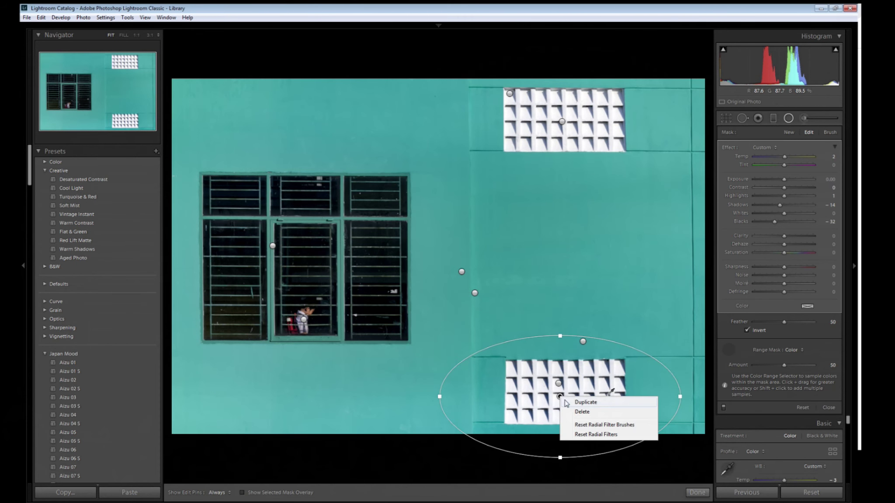
{"action": "key", "text": "Escape"}
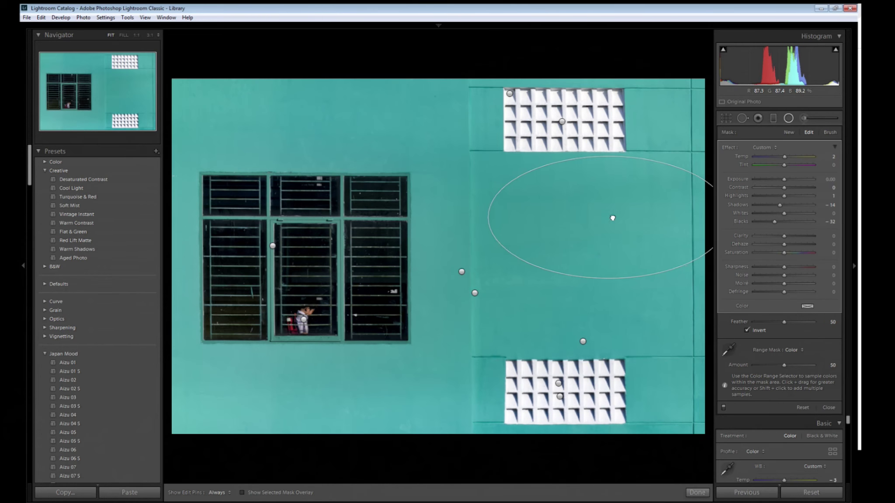
{"action": "left_click_drag", "start_coordinate": [562, 137], "coordinate": [563, 131]}
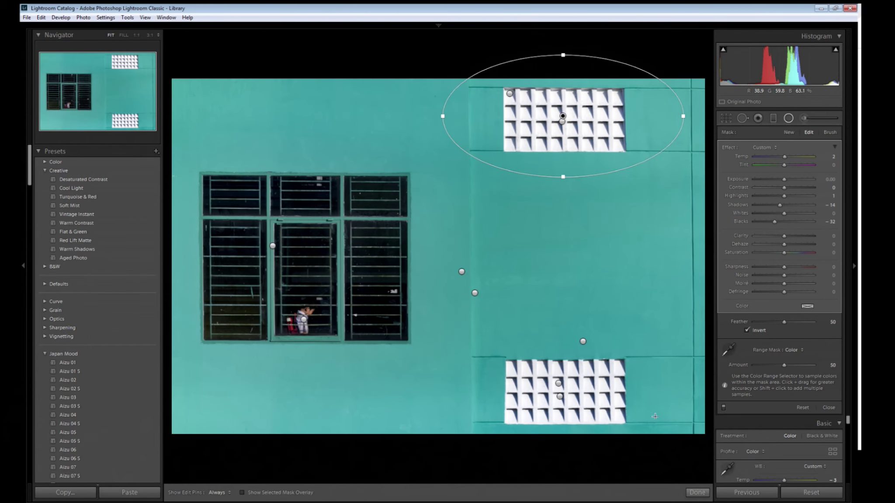
{"action": "left_click", "coordinate": [697, 492]}
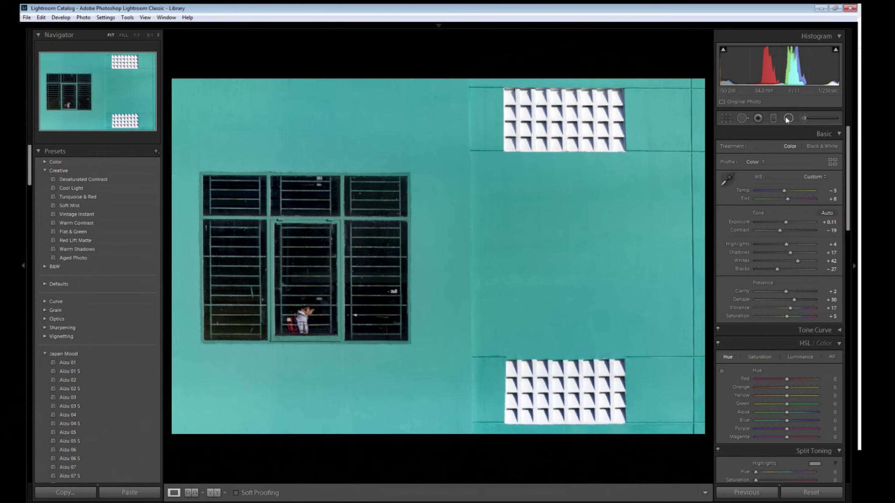
Step: Set the photo's contrast to -8 and clarity to -8
{"action": "left_click_drag", "start_coordinate": [780, 232], "coordinate": [784, 232]}
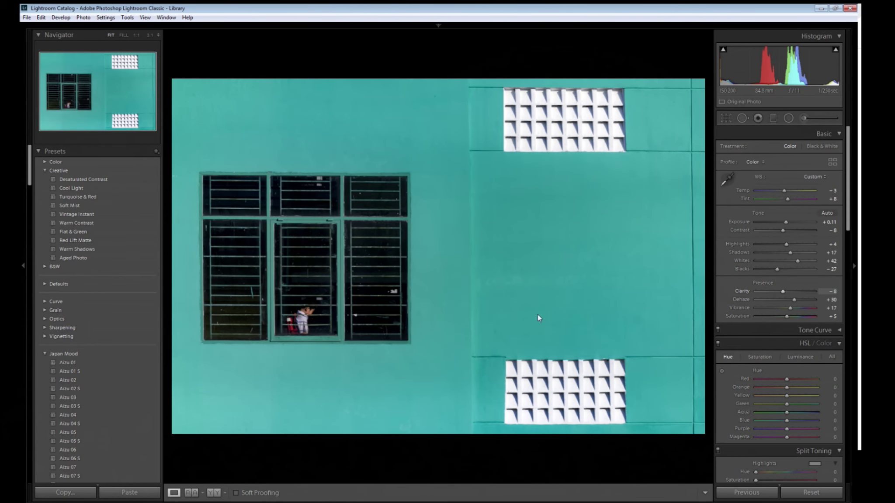
Step: Heal the white speck and short vertical scratch in the window's upper-right pane, deleting a misplaced spot correction
{"action": "left_click", "coordinate": [457, 286]}
{"action": "left_click_drag", "start_coordinate": [356, 143], "coordinate": [280, 248]}
{"action": "left_click_drag", "start_coordinate": [288, 335], "coordinate": [470, 175]}
{"action": "left_click", "coordinate": [742, 118]}
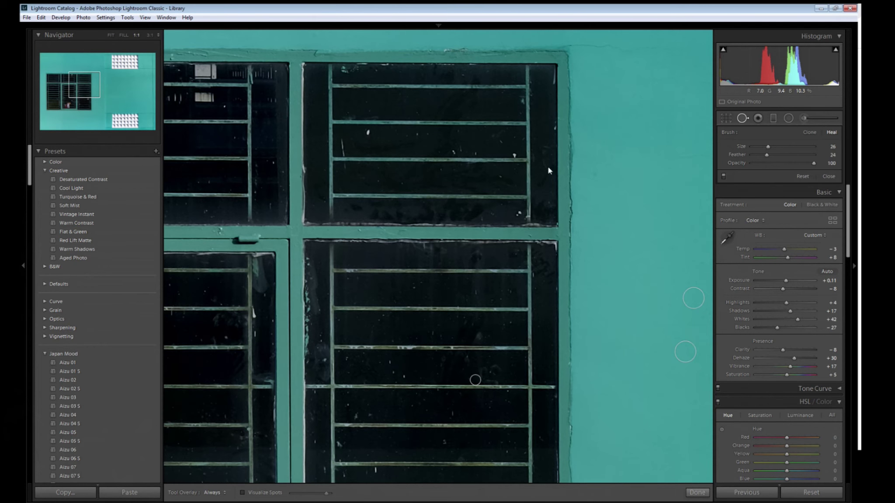
{"action": "left_click", "coordinate": [367, 135]}
{"action": "left_click_drag", "start_coordinate": [346, 361], "coordinate": [419, 178]}
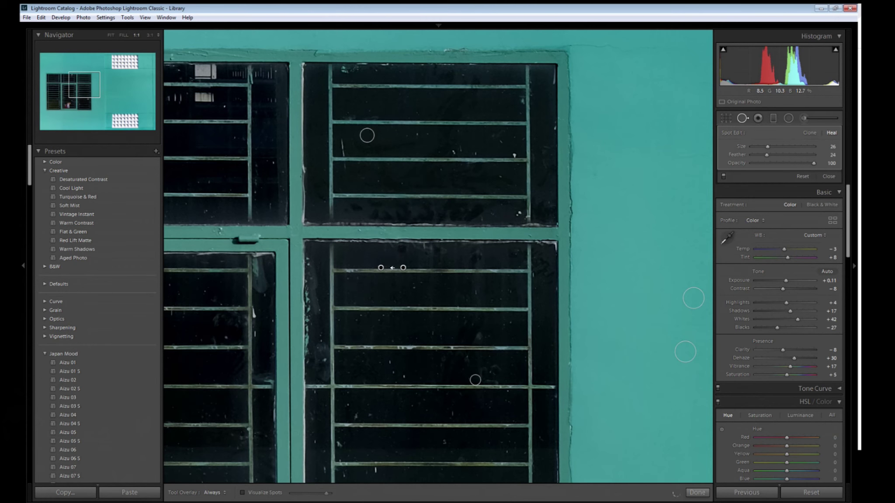
{"action": "key", "text": "Delete"}
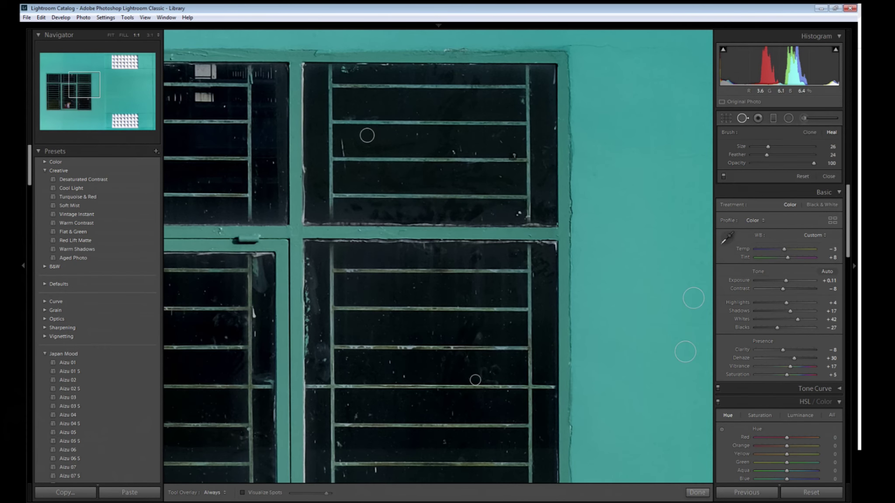
{"action": "left_click_drag", "start_coordinate": [342, 139], "coordinate": [345, 152]}
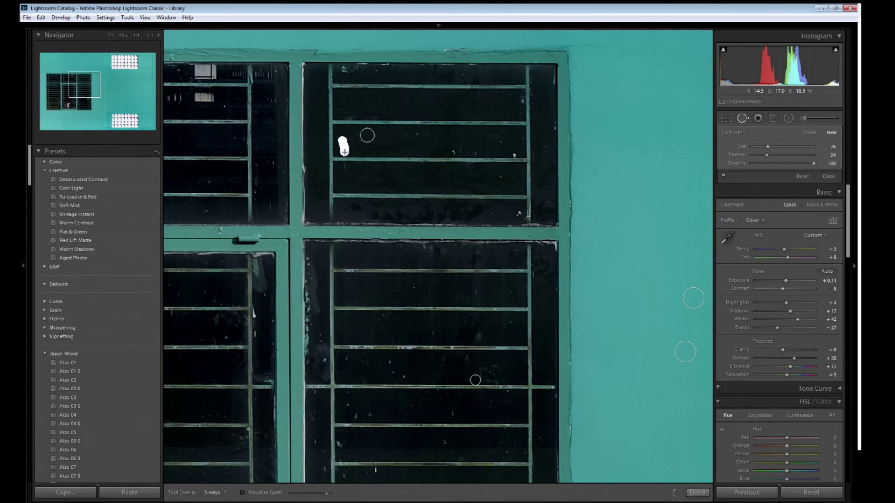
Step: Heal the small pale marks on the dark glass of the lower-right window pane
{"action": "left_click_drag", "start_coordinate": [433, 332], "coordinate": [430, 280]}
{"action": "left_click_drag", "start_coordinate": [380, 459], "coordinate": [491, 288]}
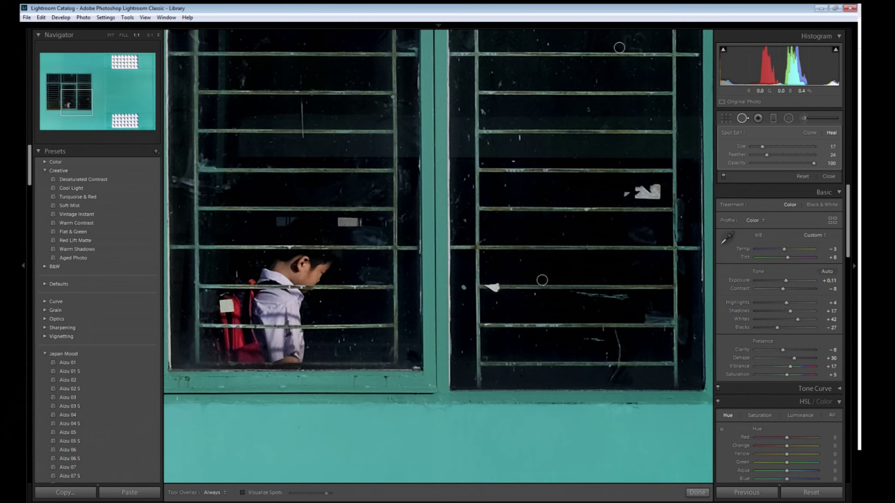
{"action": "left_click", "coordinate": [463, 287]}
{"action": "left_click_drag", "start_coordinate": [463, 266], "coordinate": [466, 309]}
{"action": "left_click_drag", "start_coordinate": [602, 345], "coordinate": [464, 281]}
Step: Heal the edge speck and slanted scratch in the lower-left window pane, delete the misplaced correction, and finish the spot removal
{"action": "left_click_drag", "start_coordinate": [306, 262], "coordinate": [550, 306]}
{"action": "left_click_drag", "start_coordinate": [437, 262], "coordinate": [638, 245]}
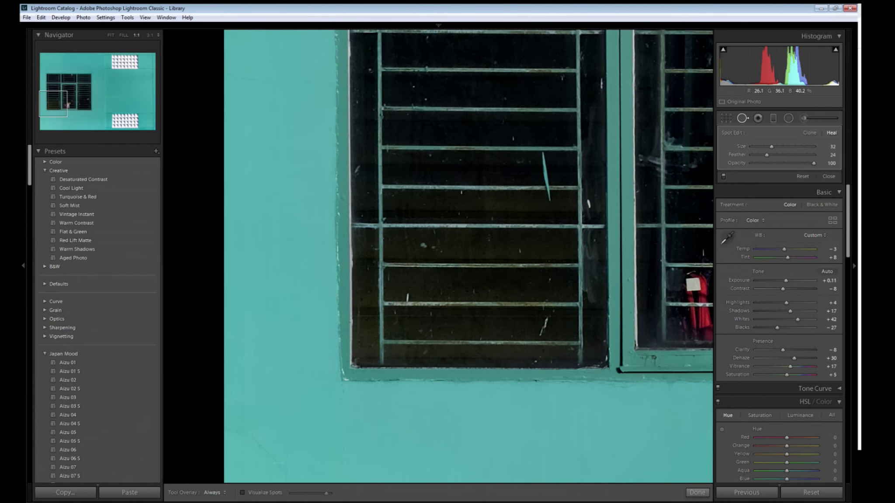
{"action": "left_click", "coordinate": [357, 169]}
{"action": "left_click", "coordinate": [404, 294]}
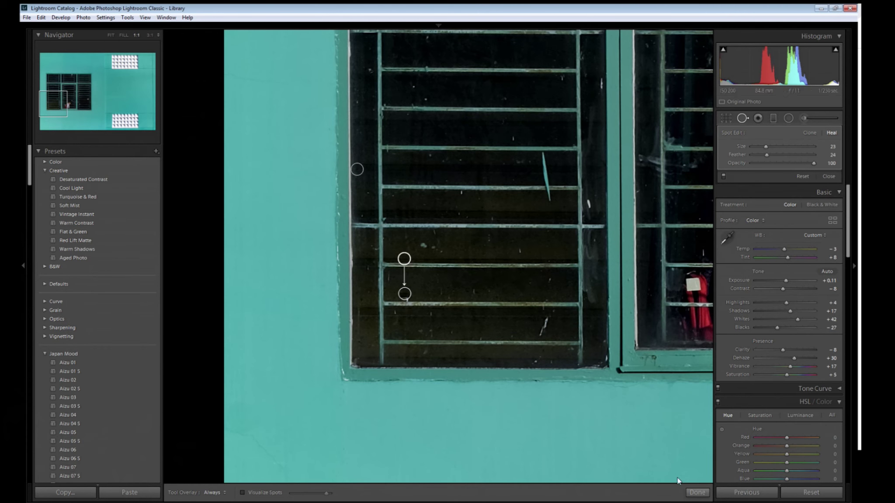
{"action": "key", "text": "Delete"}
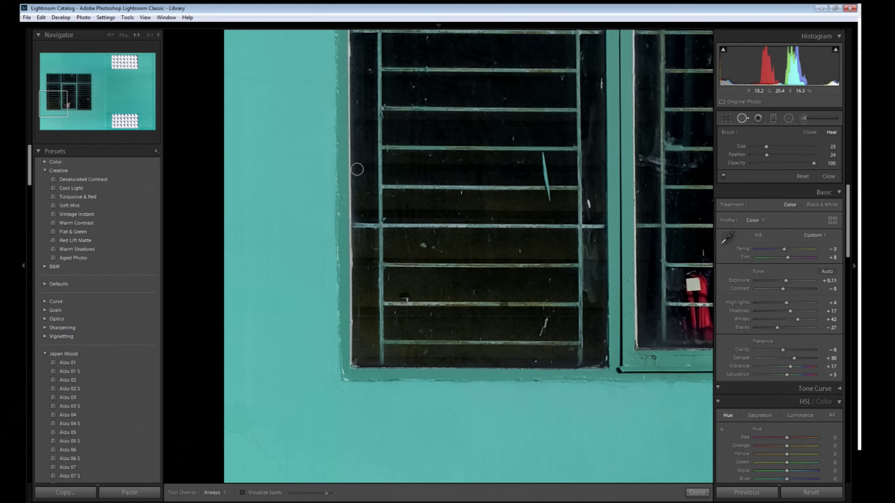
{"action": "left_click_drag", "start_coordinate": [552, 306], "coordinate": [542, 334]}
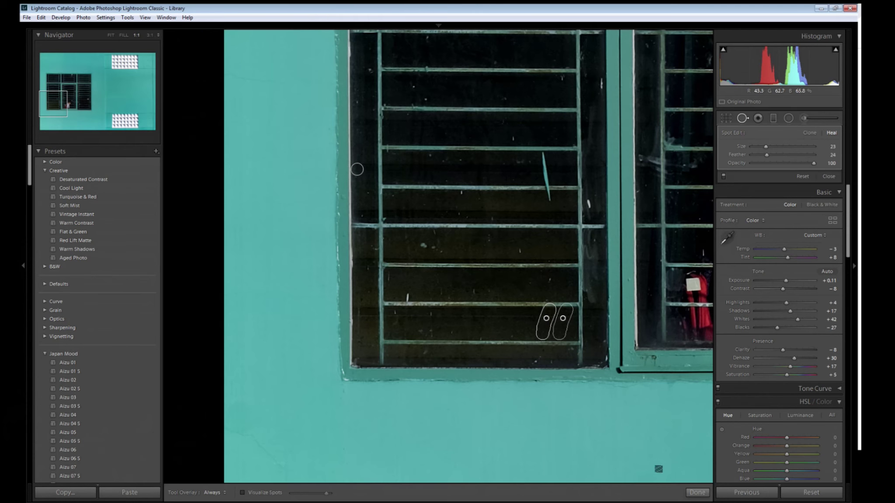
{"action": "left_click", "coordinate": [697, 493]}
{"action": "left_click", "coordinate": [562, 357]}
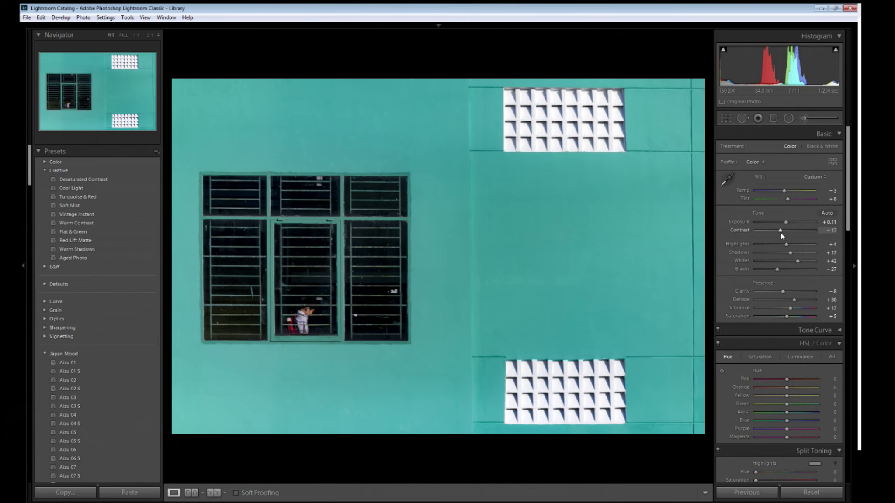
Step: Set the photo's contrast to -27 and highlights to +1
{"action": "left_click_drag", "start_coordinate": [787, 245], "coordinate": [785, 245]}
{"action": "left_click_drag", "start_coordinate": [776, 233], "coordinate": [775, 233]}
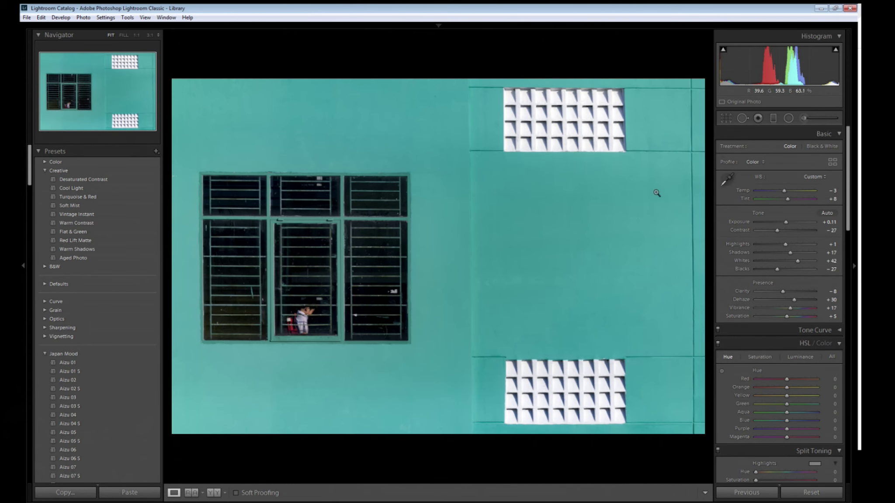
Step: Add a near-vertical graduated filter on the wall beside the vents with temp -4, exposure 0, shadows 10, clarity -10 and saturation -5
{"action": "key", "text": "m"}
{"action": "left_click_drag", "start_coordinate": [475, 219], "coordinate": [618, 216]}
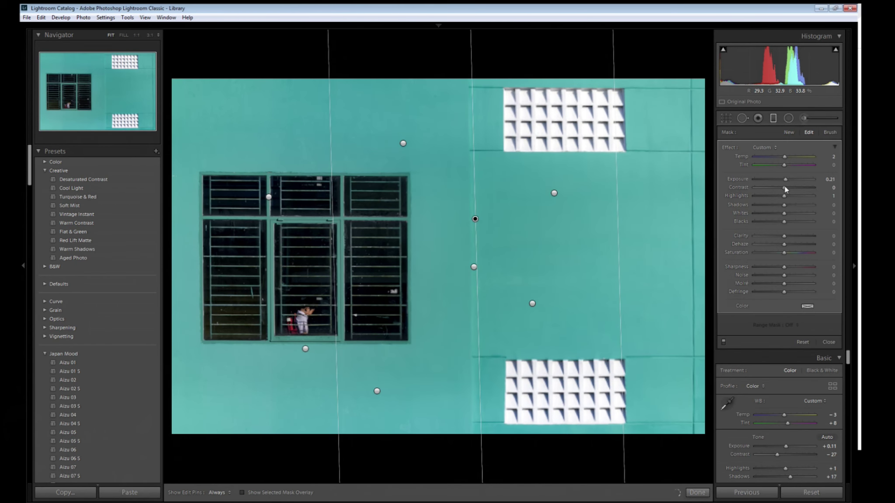
{"action": "left_click_drag", "start_coordinate": [786, 180], "coordinate": [784, 180]}
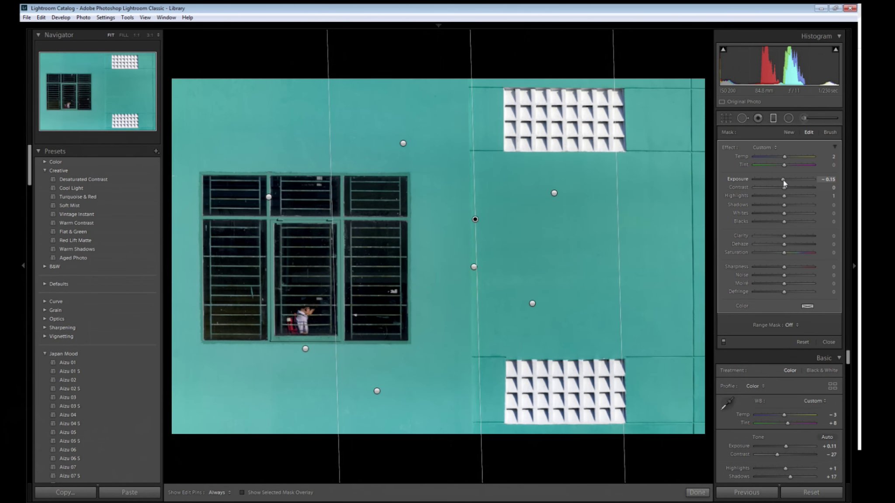
{"action": "double_click", "coordinate": [784, 180]}
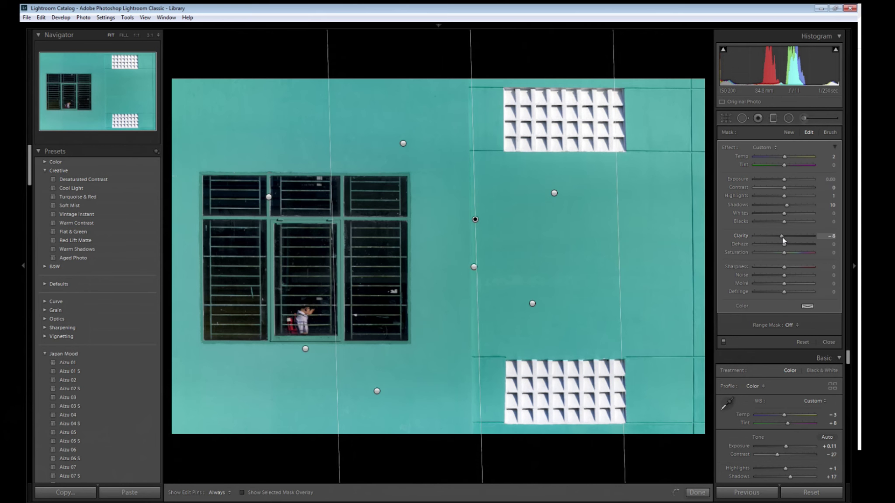
{"action": "left_click_drag", "start_coordinate": [786, 254], "coordinate": [784, 255]}
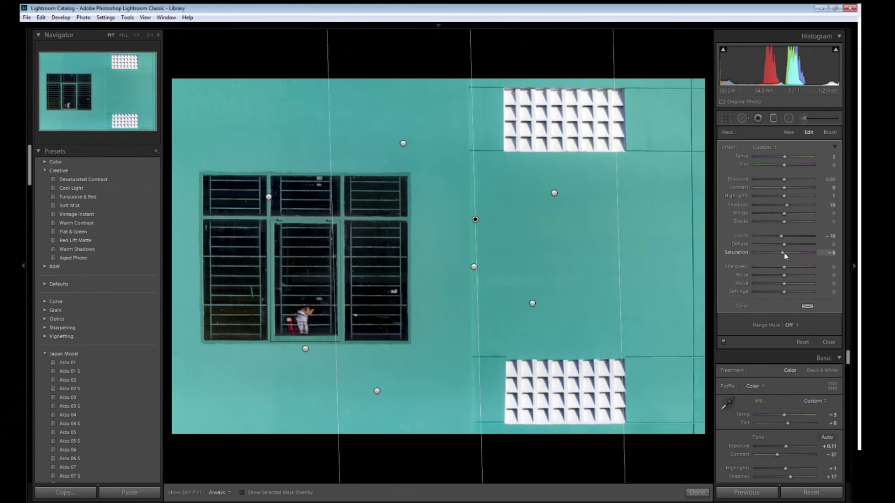
{"action": "left_click_drag", "start_coordinate": [785, 159], "coordinate": [783, 158]}
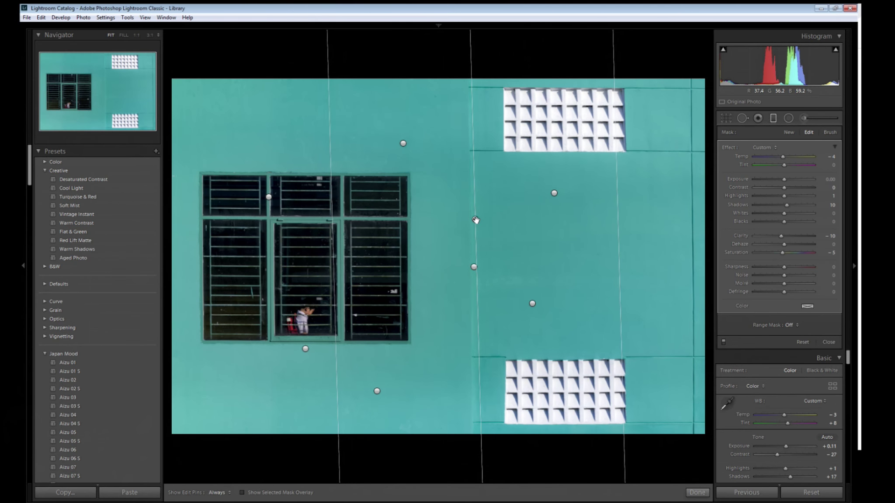
Step: Move the graduated filter's centre toward the vents' outer edge, set its highlights to -7, and finish the filter
{"action": "left_click_drag", "start_coordinate": [597, 230], "coordinate": [618, 222]}
{"action": "left_click_drag", "start_coordinate": [777, 197], "coordinate": [781, 195]}
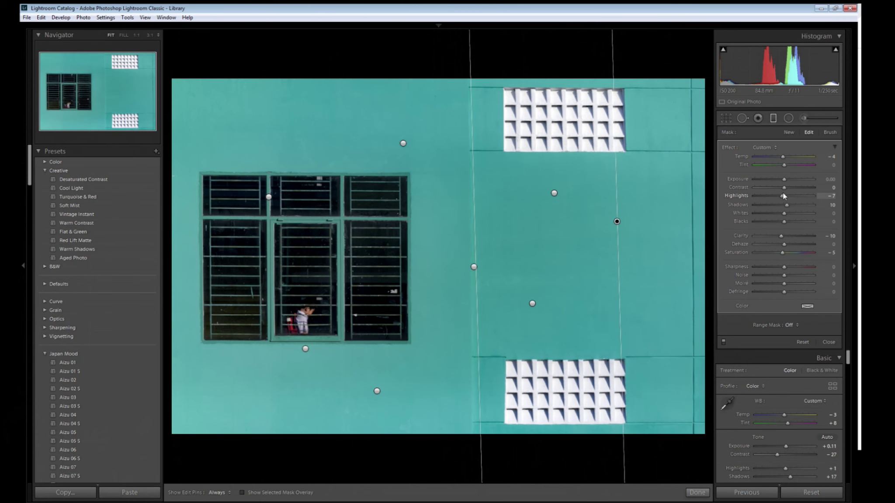
{"action": "left_click", "coordinate": [698, 492]}
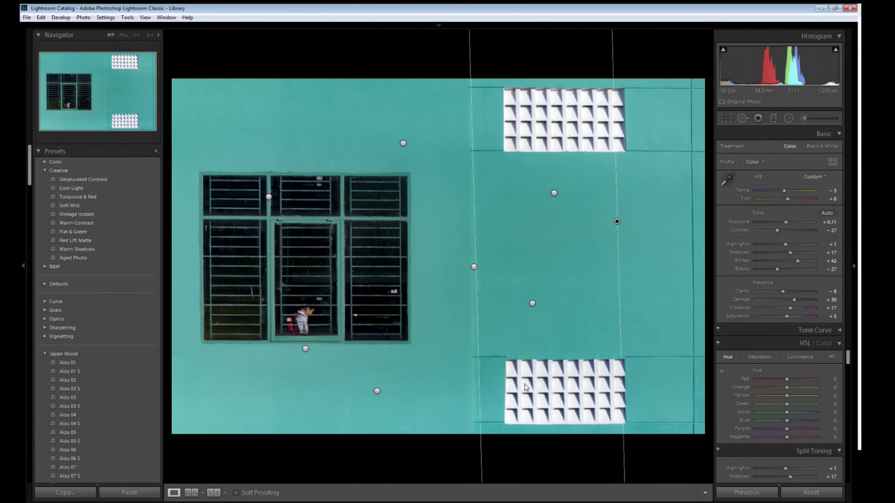
{"action": "right_click", "coordinate": [489, 295]}
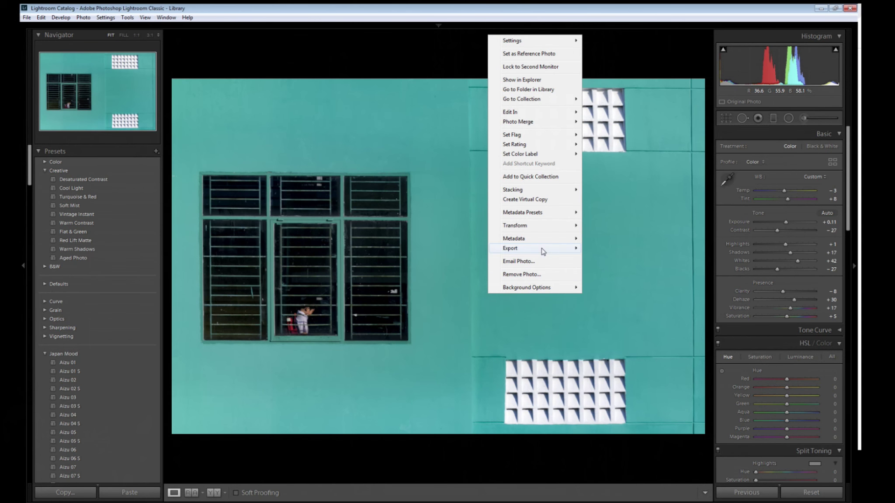
{"action": "left_click", "coordinate": [442, 340]}
{"action": "left_click", "coordinate": [442, 341]}
Step: Set the sharpening amount to 16 and detail to 9, and raise the sharpening masking
{"action": "scroll", "coordinate": [780, 317], "scroll_direction": "down", "scroll_amount": 10}
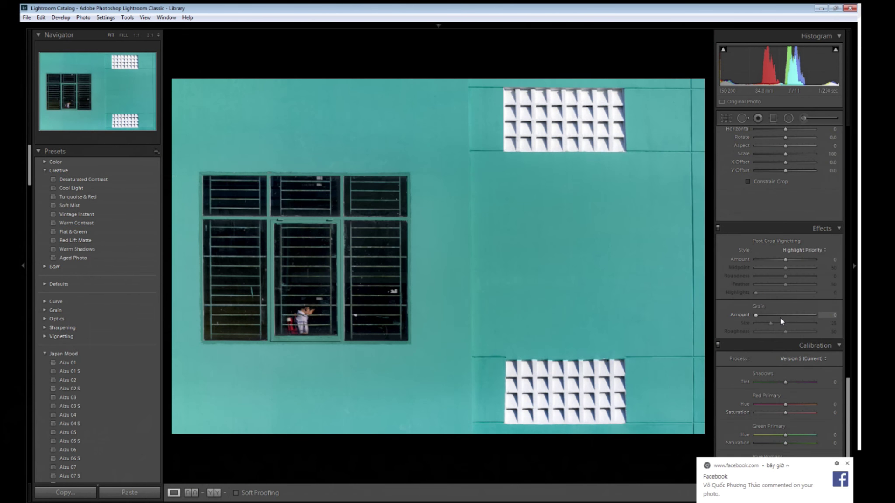
{"action": "scroll", "coordinate": [770, 316], "scroll_direction": "up", "scroll_amount": 6}
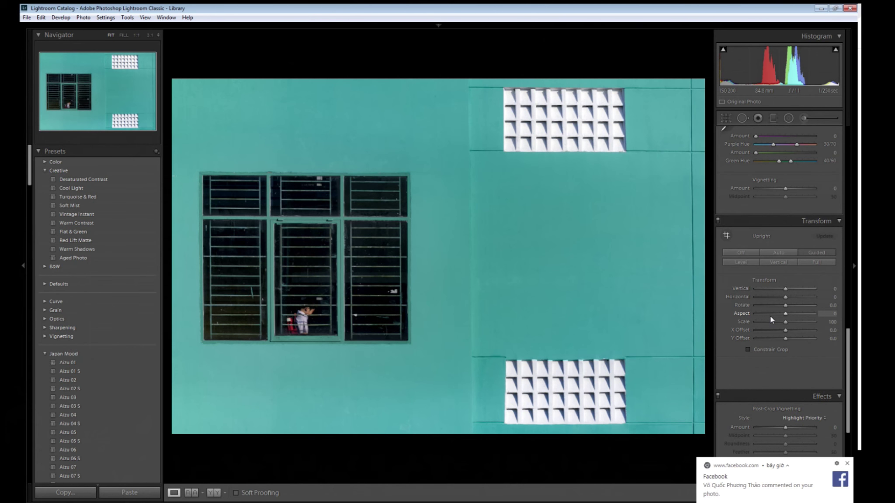
{"action": "scroll", "coordinate": [770, 315], "scroll_direction": "up", "scroll_amount": 5}
{"action": "scroll", "coordinate": [770, 315], "scroll_direction": "down", "scroll_amount": 3}
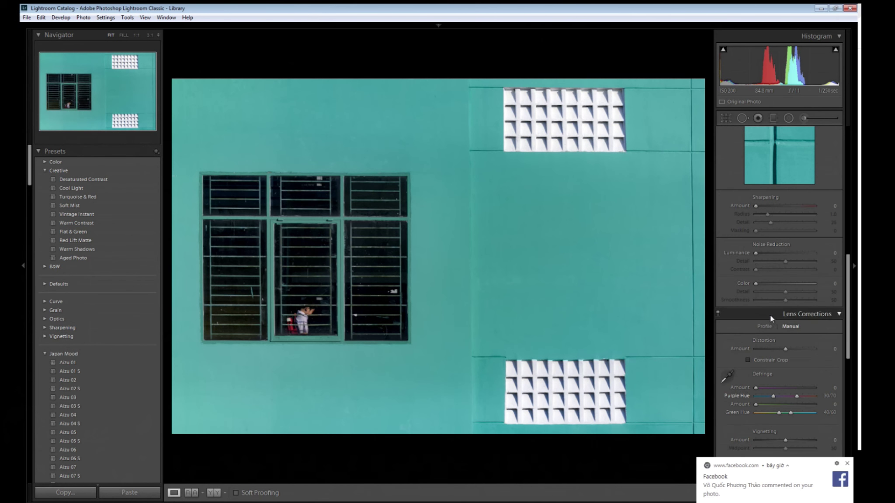
{"action": "left_click_drag", "start_coordinate": [755, 205], "coordinate": [763, 205]}
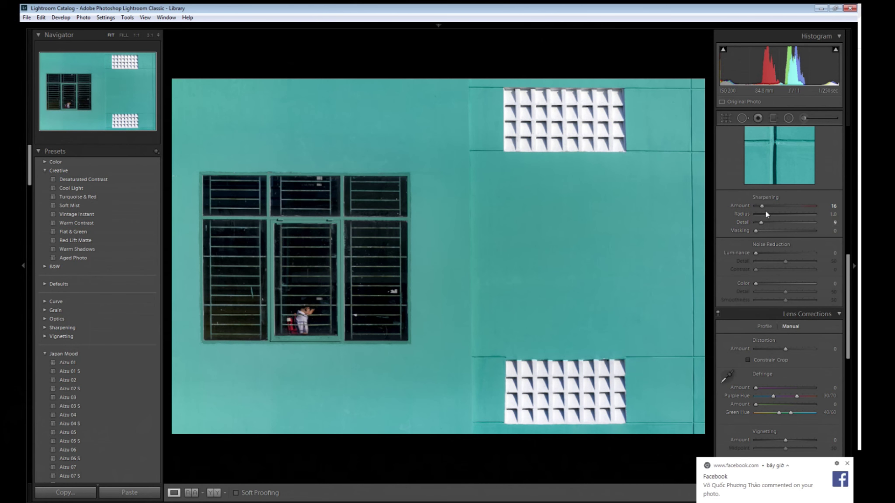
{"action": "left_click_drag", "start_coordinate": [757, 231], "coordinate": [773, 232]}
Step: Set the photo's contrast to -30 and highlights to -11
{"action": "scroll", "coordinate": [751, 240], "scroll_direction": "up", "scroll_amount": 10}
{"action": "left_click_drag", "start_coordinate": [776, 232], "coordinate": [775, 229]}
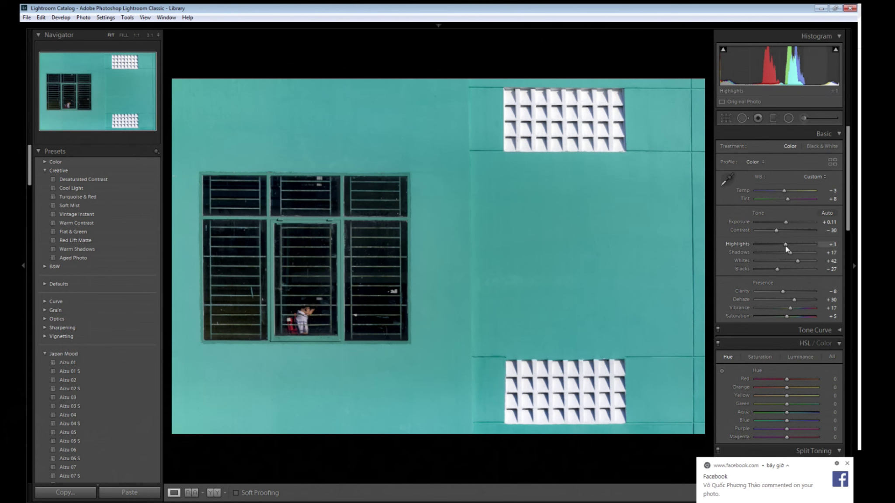
{"action": "scroll", "coordinate": [782, 247], "scroll_direction": "down", "scroll_amount": 1}
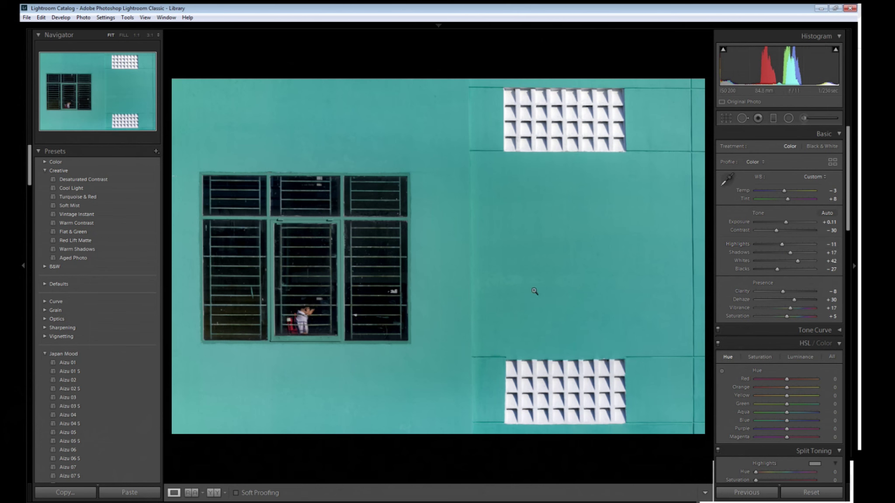
Step: Open the photo's export settings and review the 4mb and lr06-2021 nologo presets
{"action": "right_click", "coordinate": [504, 275]}
{"action": "mouse_move", "coordinate": [555, 223]}
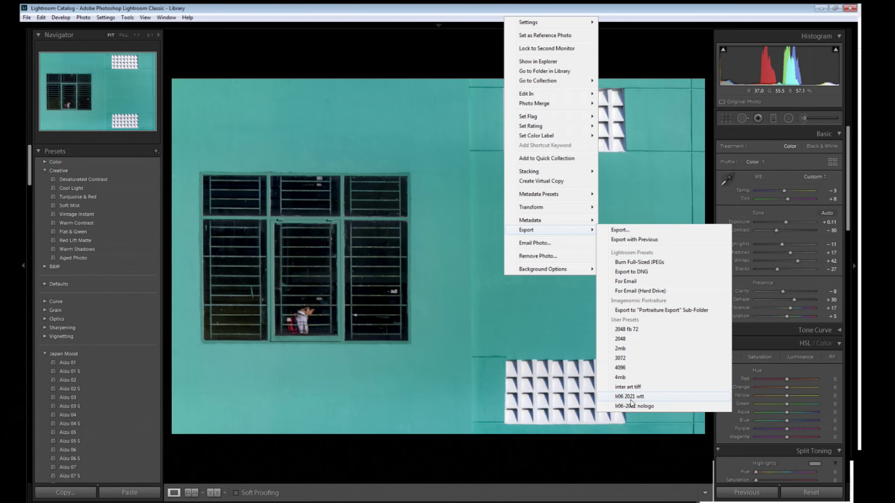
{"action": "left_click", "coordinate": [624, 233]}
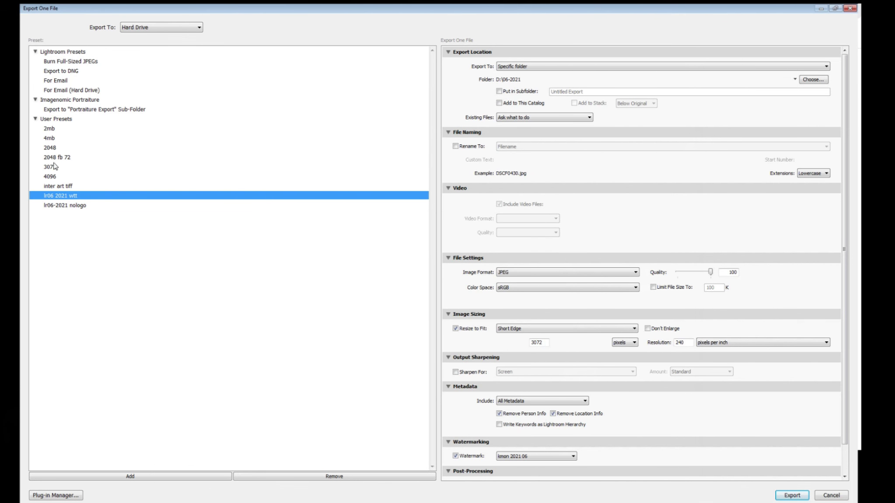
{"action": "left_click", "coordinate": [49, 139]}
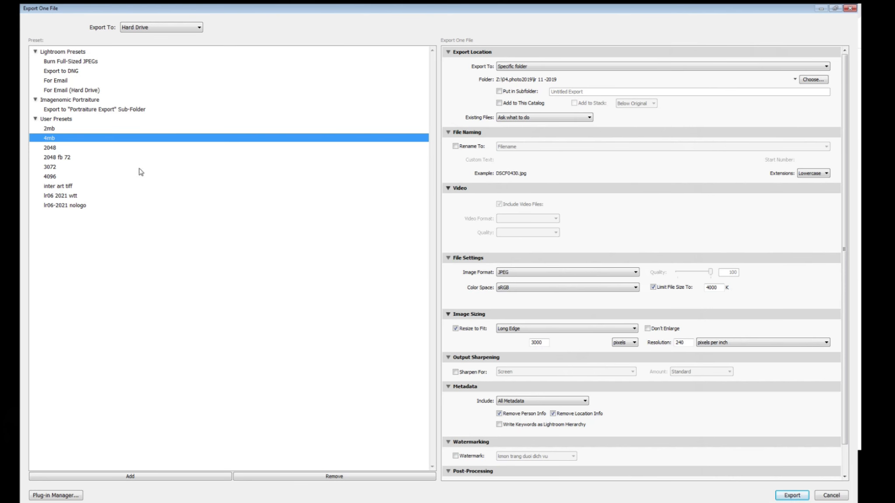
{"action": "left_click", "coordinate": [75, 206]}
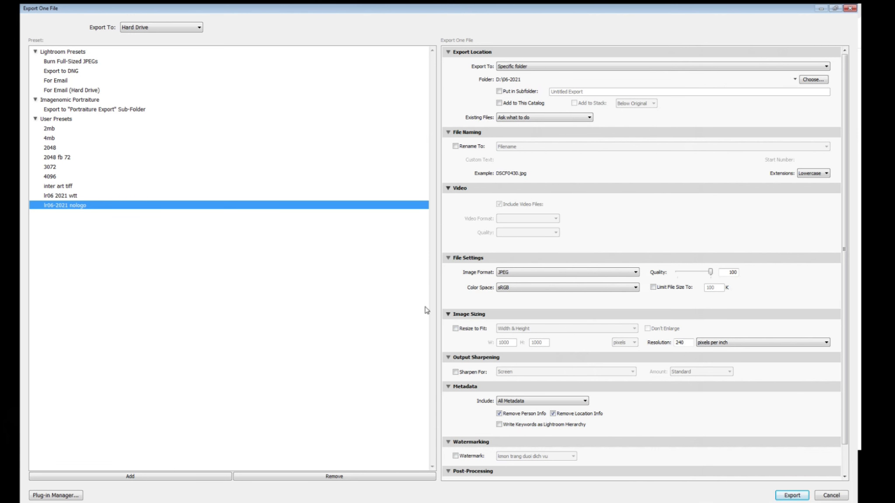
{"action": "scroll", "coordinate": [679, 392], "scroll_direction": "down", "scroll_amount": 1}
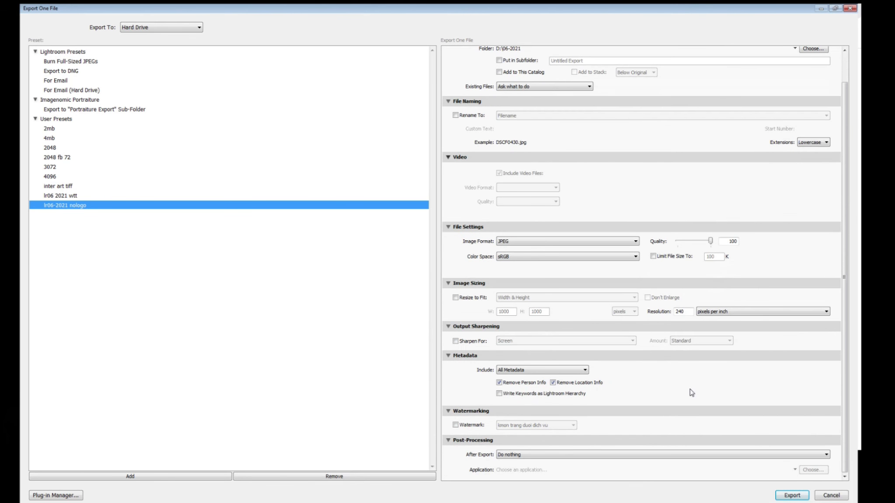
Step: Compare the watermark and resizing options of the lr06 2021 wtt and lr06-2021 nologo presets, and leave without exporting
{"action": "left_click", "coordinate": [476, 428]}
{"action": "left_click", "coordinate": [475, 427]}
{"action": "left_click", "coordinate": [61, 197]}
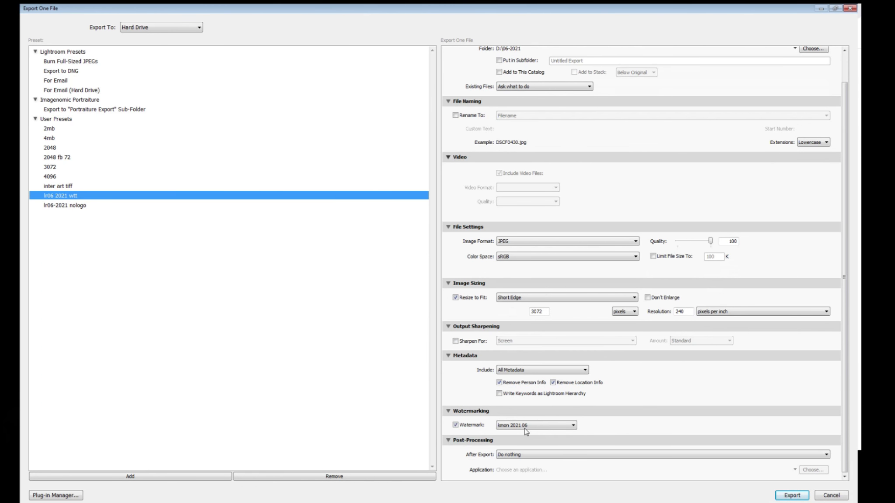
{"action": "left_click", "coordinate": [49, 206]}
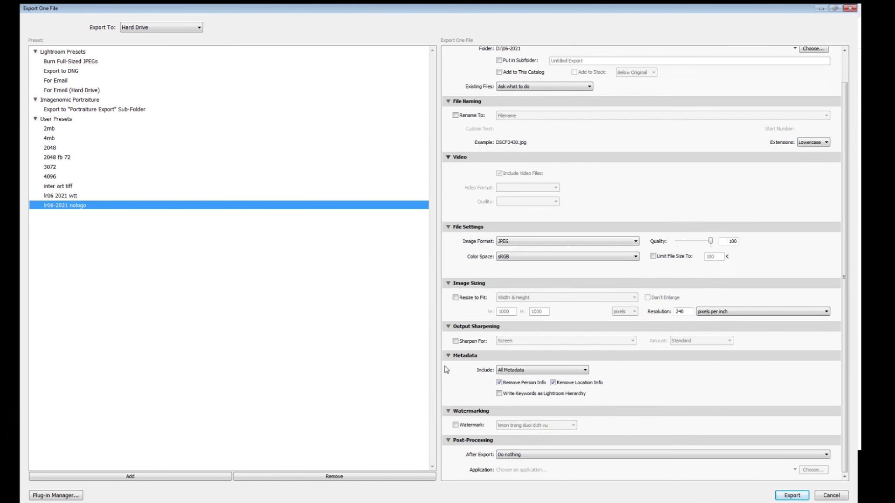
{"action": "left_click", "coordinate": [79, 196]}
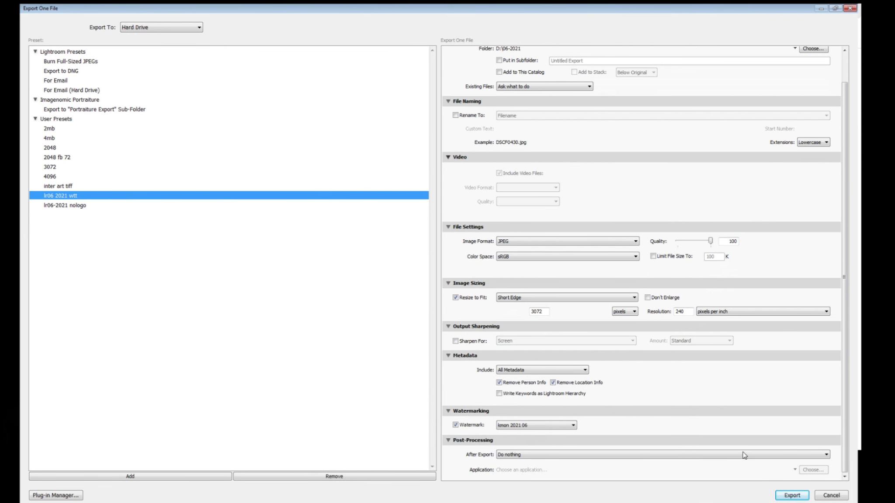
{"action": "left_click", "coordinate": [829, 497]}
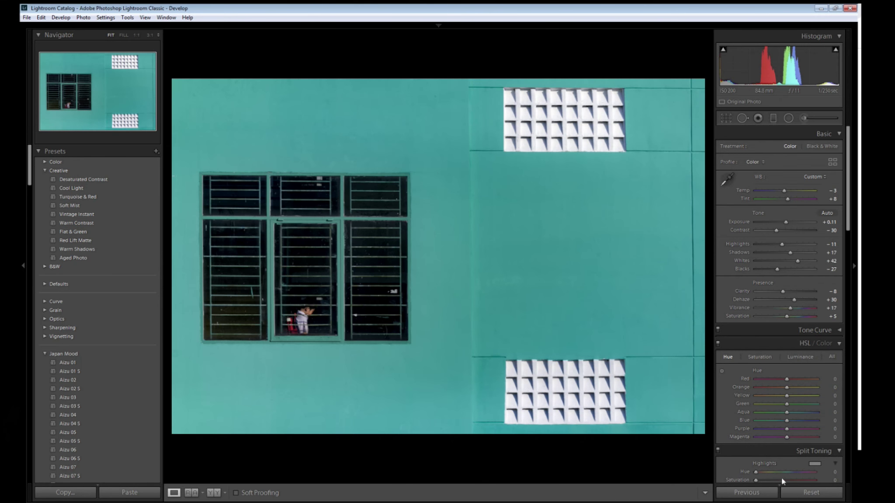
Step: Export the photo with the lr06 2021 wtt preset, using unique names for the file that already exists
{"action": "right_click", "coordinate": [449, 289]}
{"action": "mouse_move", "coordinate": [495, 248]}
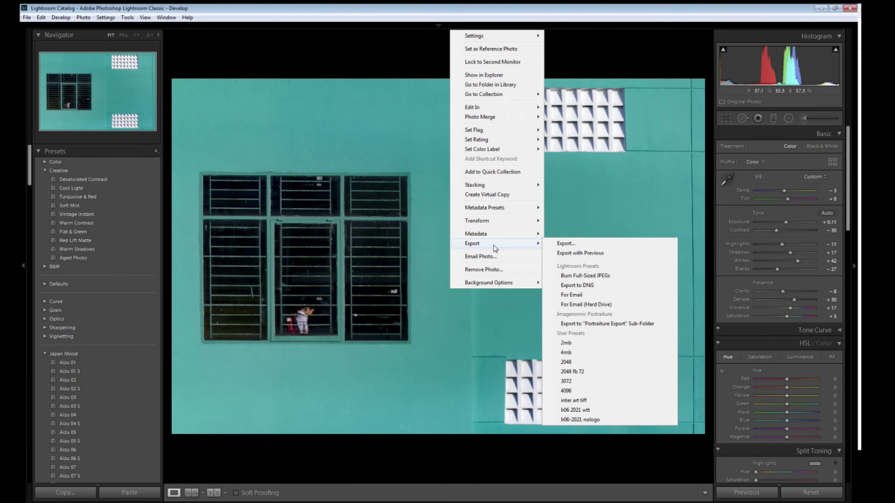
{"action": "left_click", "coordinate": [575, 413]}
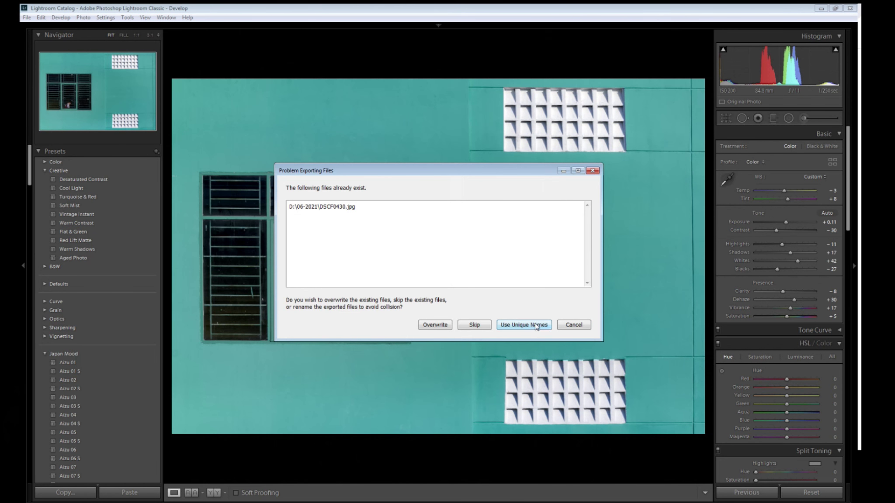
{"action": "left_click", "coordinate": [536, 327]}
Step: Export the photo a second time from a preset to the 06-2021 folder, again keeping existing files through unique names
{"action": "right_click", "coordinate": [445, 248]}
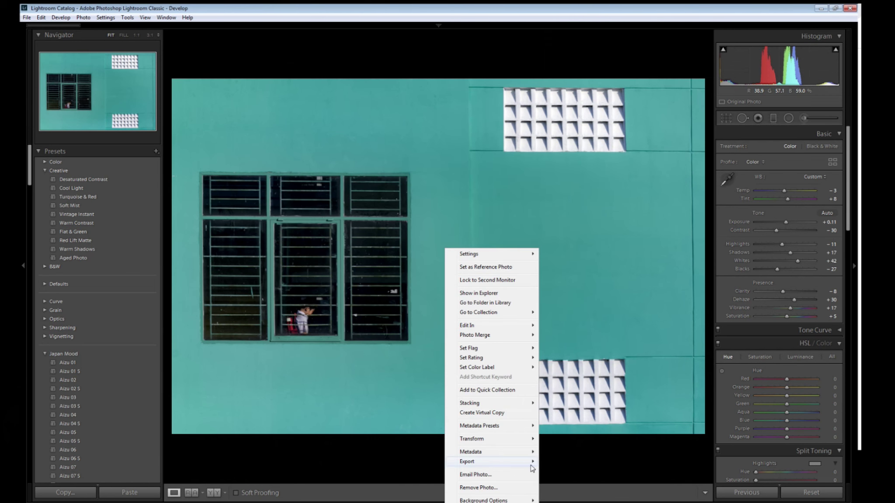
{"action": "left_click", "coordinate": [565, 468]}
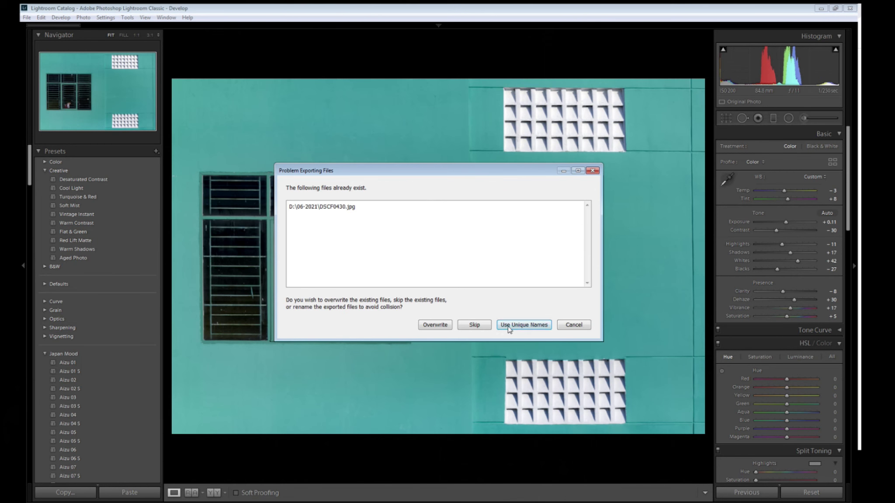
{"action": "left_click", "coordinate": [532, 325]}
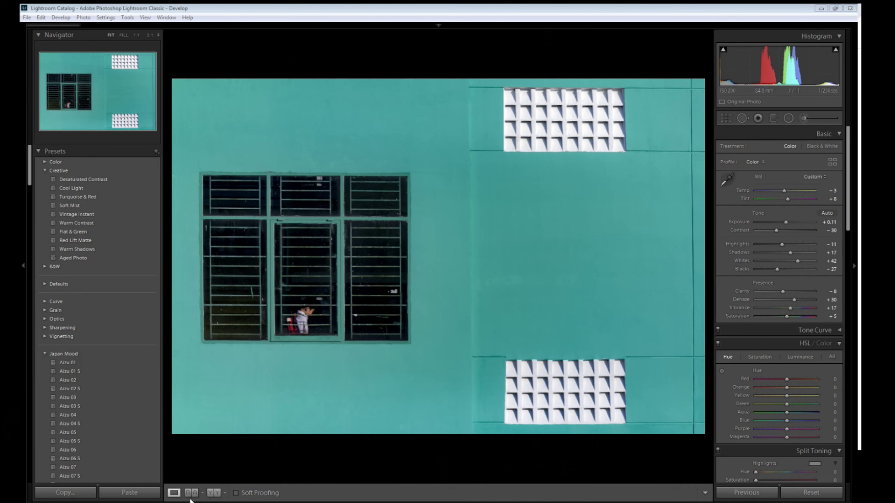
Step: Switch to Windows Explorer, maximize the drive D: window and open the 06-2021 folder
{"action": "left_click", "coordinate": [119, 224]}
{"action": "left_click", "coordinate": [283, 227]}
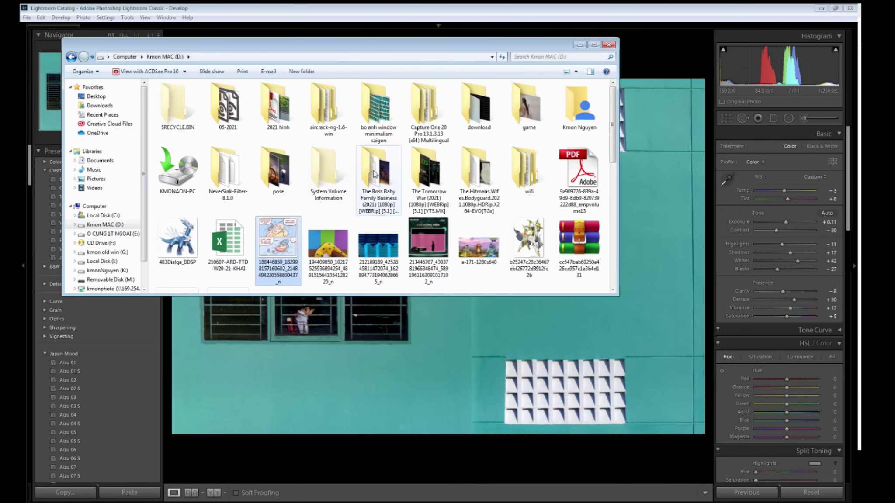
{"action": "left_click", "coordinate": [594, 45]}
{"action": "double_click", "coordinate": [180, 70]}
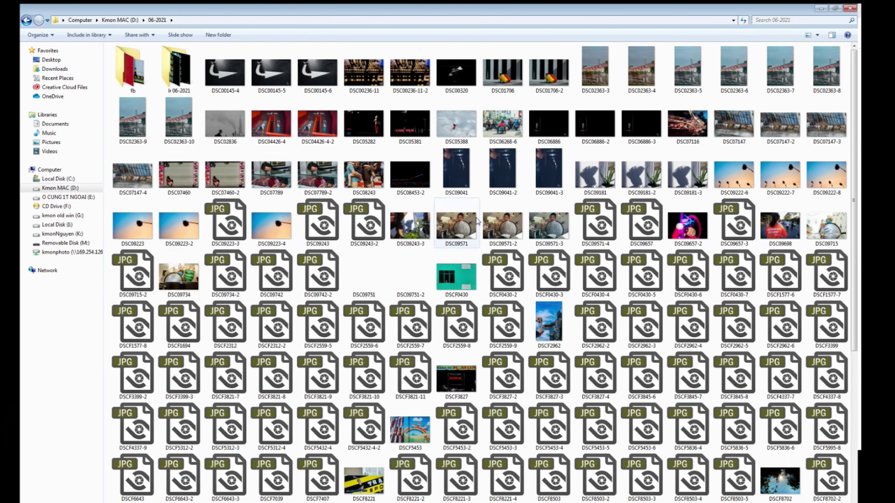
Step: Select the exported DSCF0430-7 image and display the folder's files as extra large icons
{"action": "left_click", "coordinate": [410, 225]}
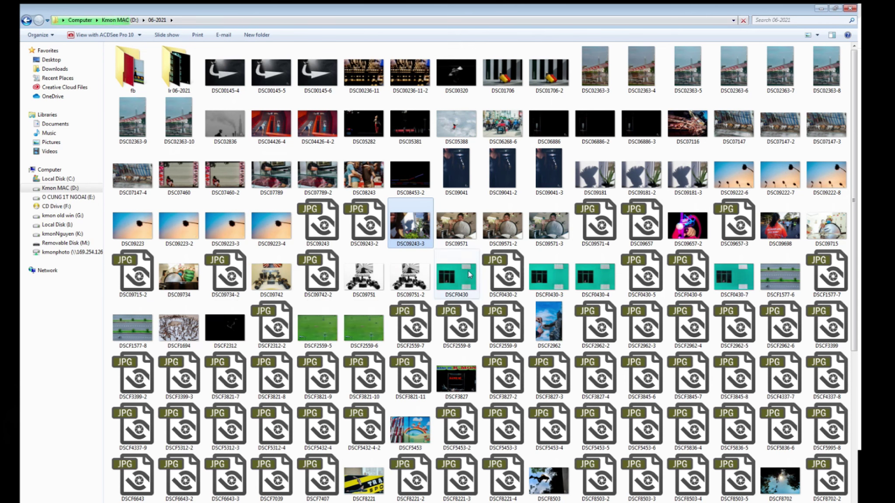
{"action": "left_click", "coordinate": [734, 275]}
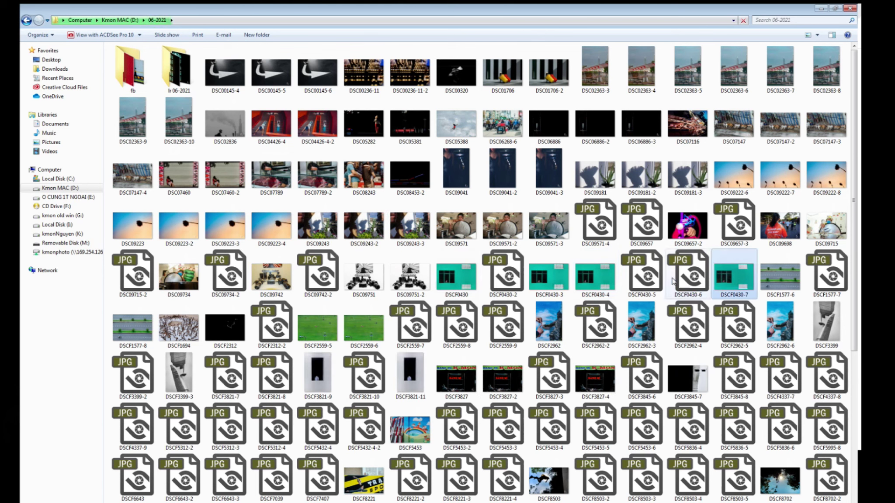
{"action": "left_click", "coordinate": [817, 35]}
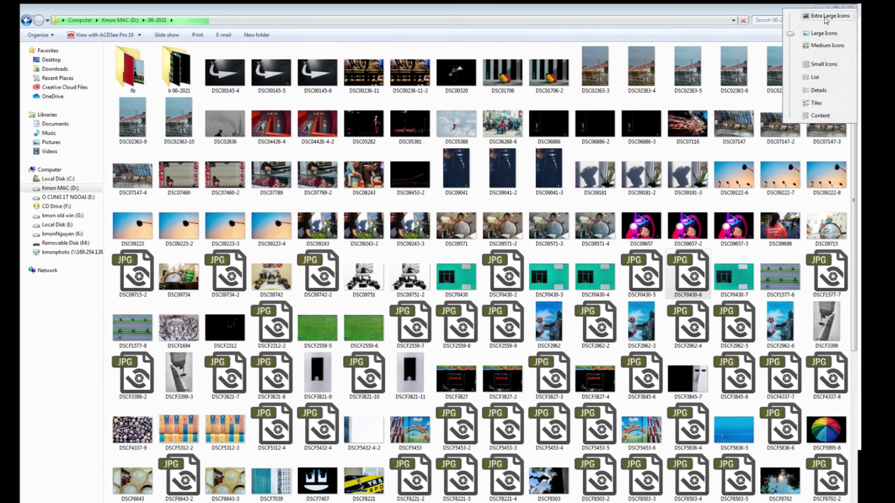
{"action": "left_click", "coordinate": [825, 19]}
Step: Browse the folder for the exported DSCF0430 images, view DSCF0430-7 in the image viewer and close it
{"action": "scroll", "coordinate": [612, 306], "scroll_direction": "down", "scroll_amount": 10}
{"action": "scroll", "coordinate": [621, 306], "scroll_direction": "up", "scroll_amount": 3}
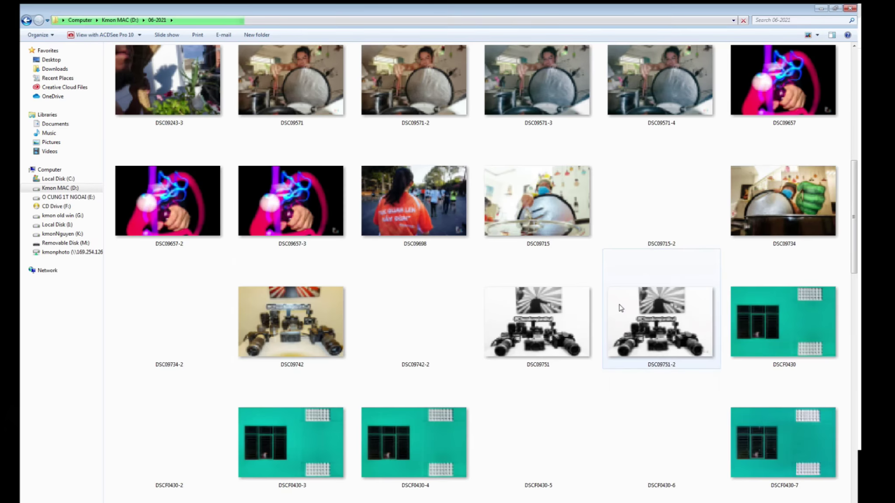
{"action": "scroll", "coordinate": [620, 309], "scroll_direction": "down", "scroll_amount": 5}
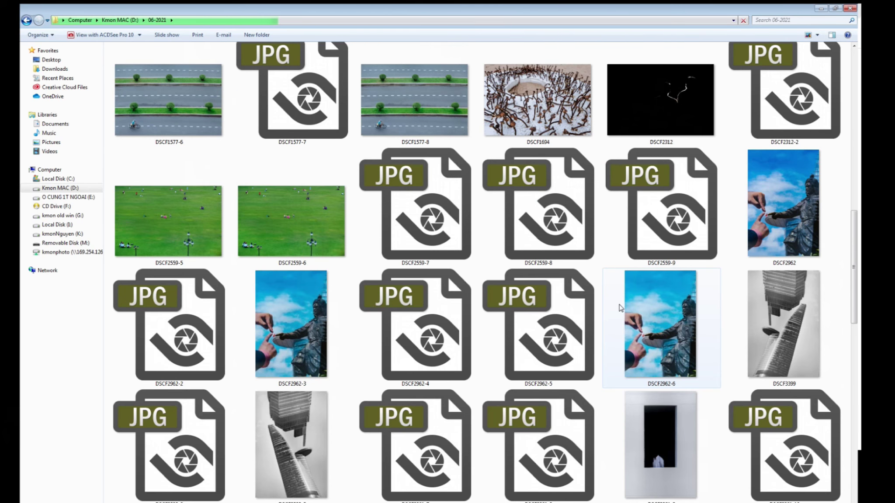
{"action": "scroll", "coordinate": [620, 308], "scroll_direction": "up", "scroll_amount": 10}
{"action": "scroll", "coordinate": [481, 368], "scroll_direction": "down", "scroll_amount": 8}
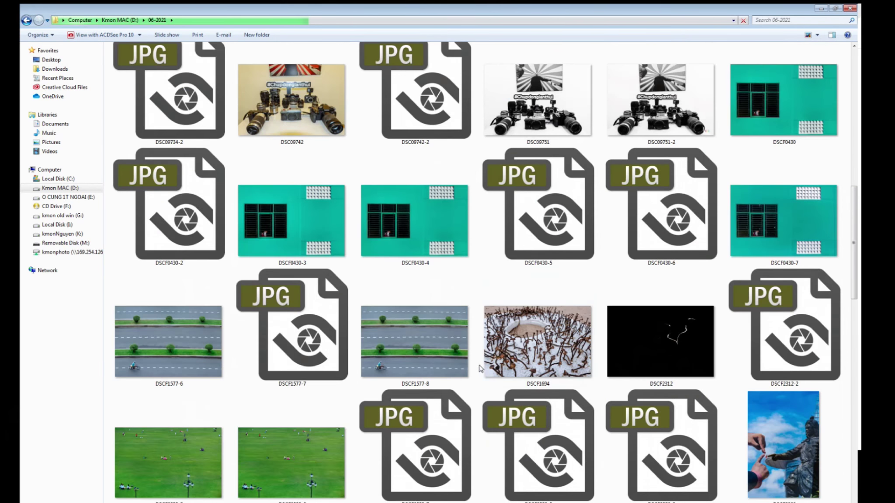
{"action": "double_click", "coordinate": [745, 242]}
{"action": "key", "text": "Escape"}
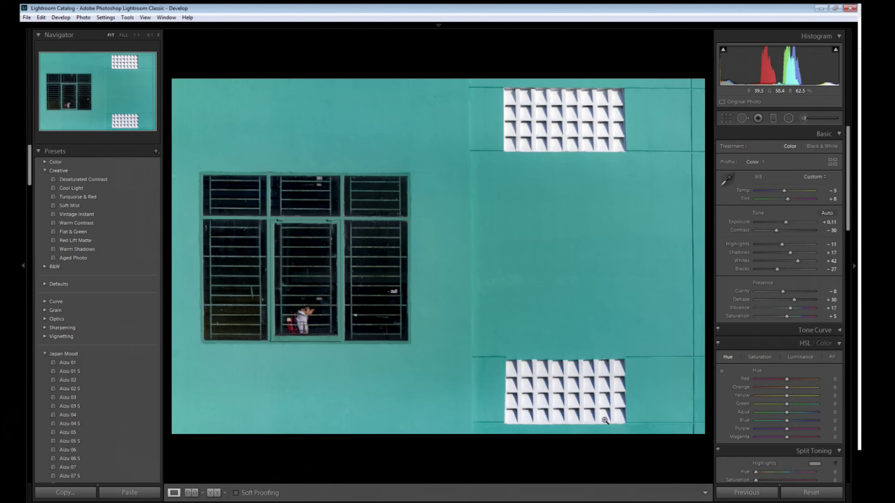
Step: Return to Lightroom, check the wall up close and raise the photo's vibrance to +24
{"action": "left_click", "coordinate": [464, 265]}
{"action": "left_click", "coordinate": [461, 266]}
{"action": "left_click_drag", "start_coordinate": [788, 308], "coordinate": [790, 306]}
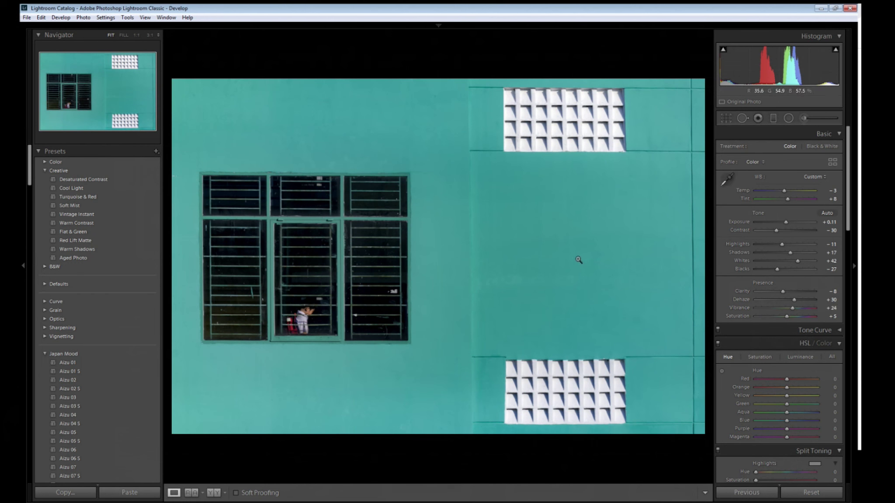